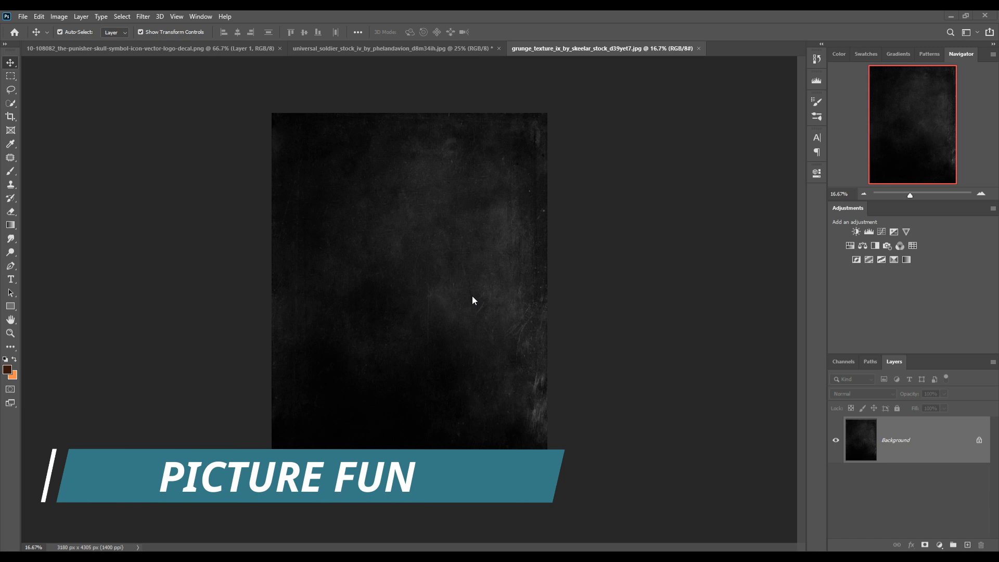
Create a new blank document from the recent 3840 x 2160 px, 300 ppi preset.
{"action": "left_click", "coordinate": [20, 16]}
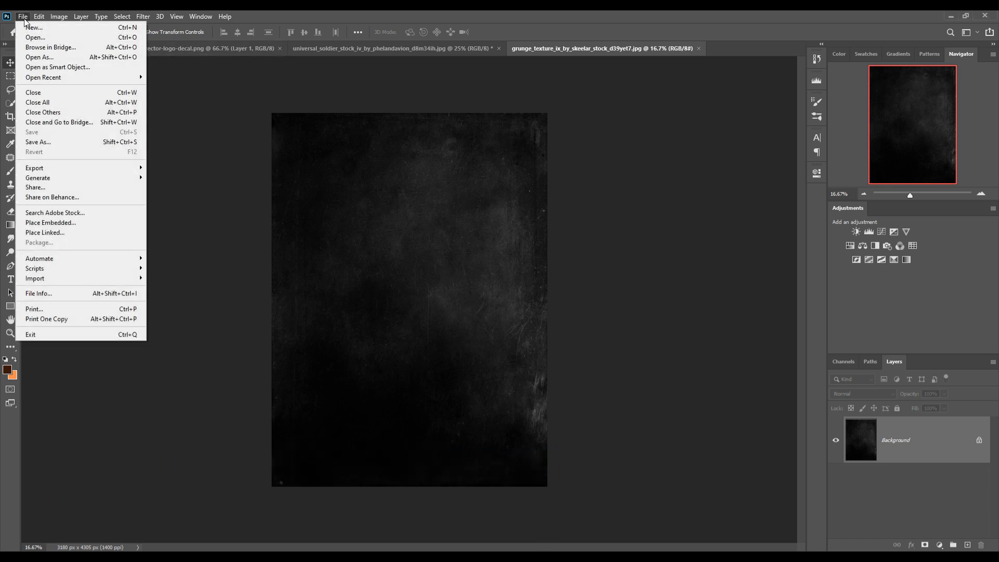
{"action": "left_click", "coordinate": [32, 27]}
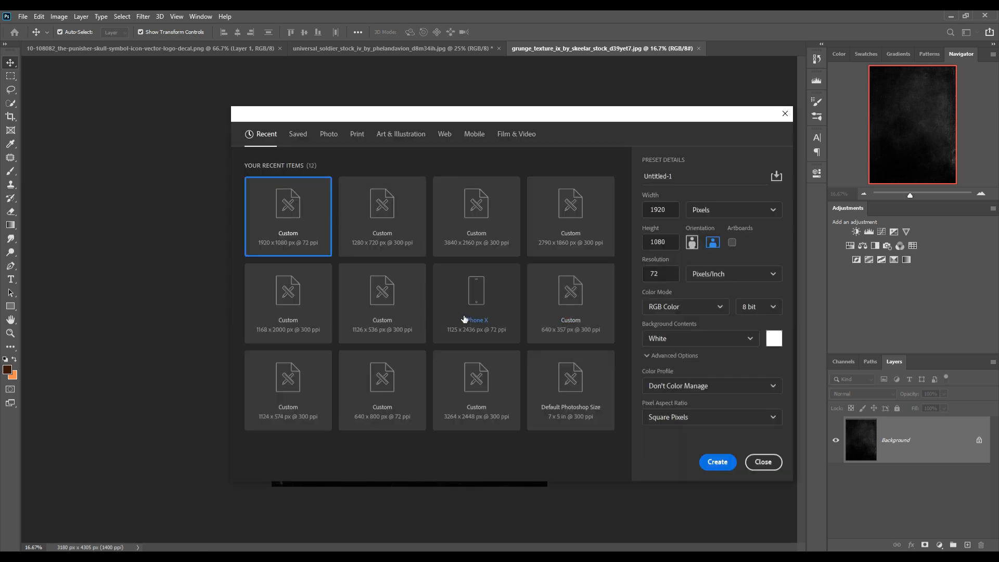
{"action": "left_click", "coordinate": [476, 209]}
{"action": "left_click", "coordinate": [726, 466]}
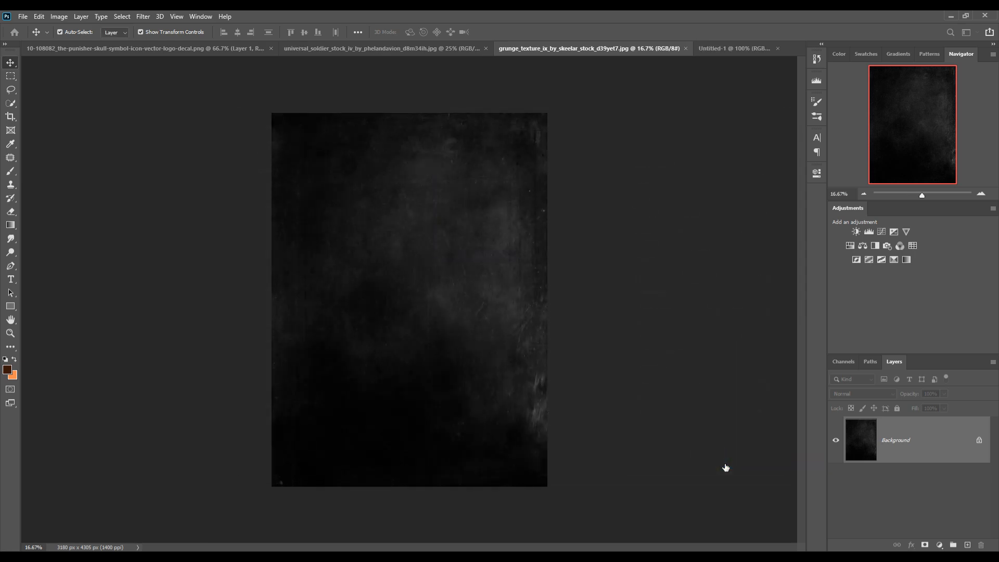
{"action": "key", "text": "c"}
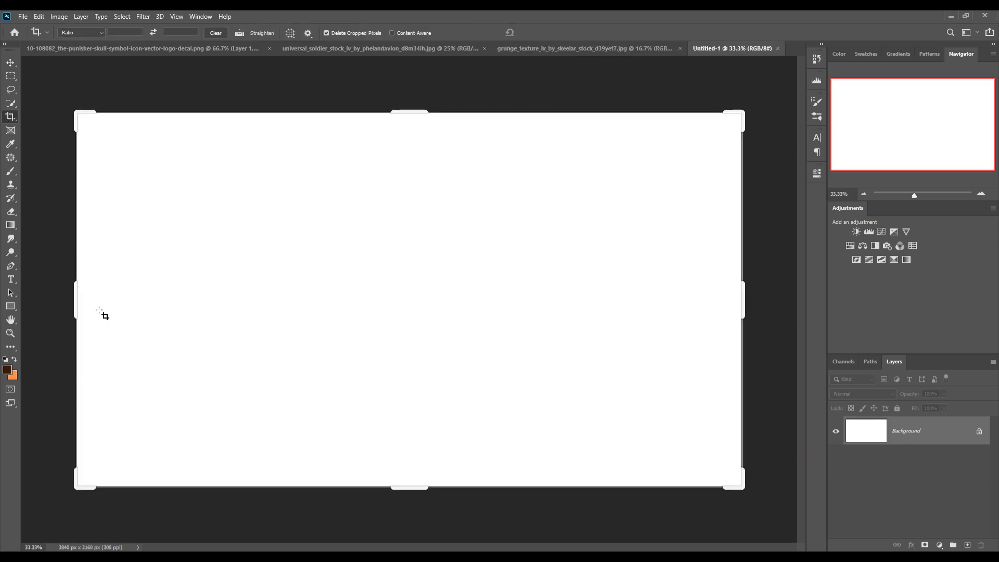
{"action": "left_click_drag", "start_coordinate": [80, 301], "coordinate": [80, 301]}
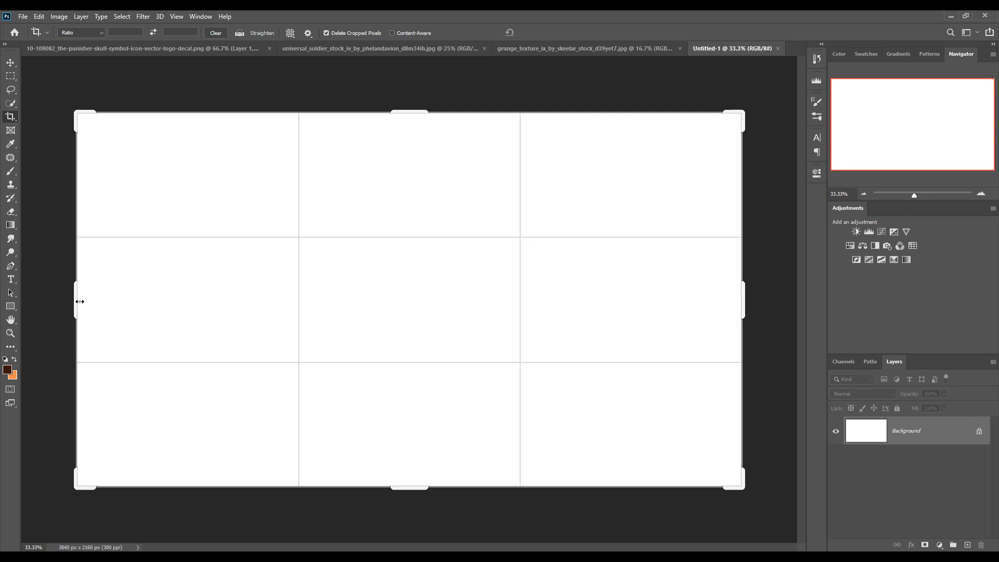
{"action": "left_click_drag", "start_coordinate": [79, 302], "coordinate": [84, 303]}
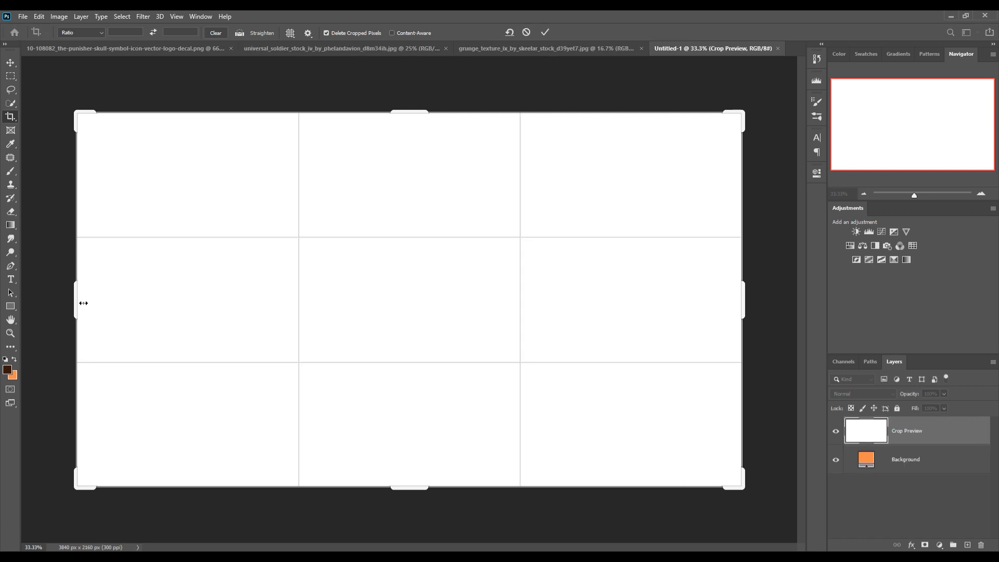
{"action": "left_click", "coordinate": [545, 32]}
{"action": "key", "text": "v"}
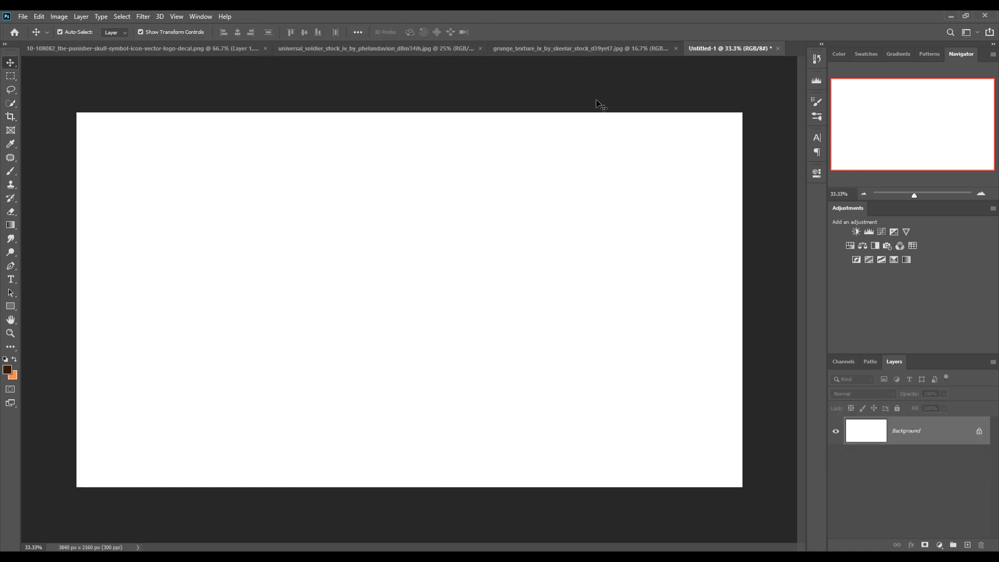
Copy the grunge texture image into the new document as a layer and minimize the texture's window.
{"action": "left_click", "coordinate": [539, 48]}
{"action": "left_click_drag", "start_coordinate": [539, 49], "coordinate": [605, 86]}
{"action": "left_click_drag", "start_coordinate": [617, 180], "coordinate": [376, 210]}
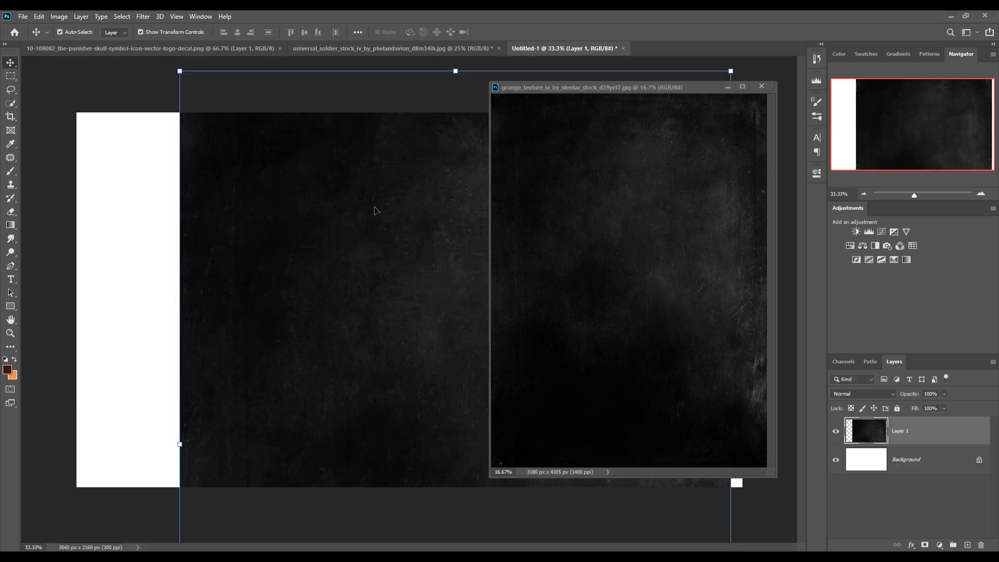
{"action": "left_click", "coordinate": [728, 87]}
Center the grunge texture and stretch it horizontally on both sides until it fills the canvas width.
{"action": "left_click_drag", "start_coordinate": [555, 318], "coordinate": [512, 211]}
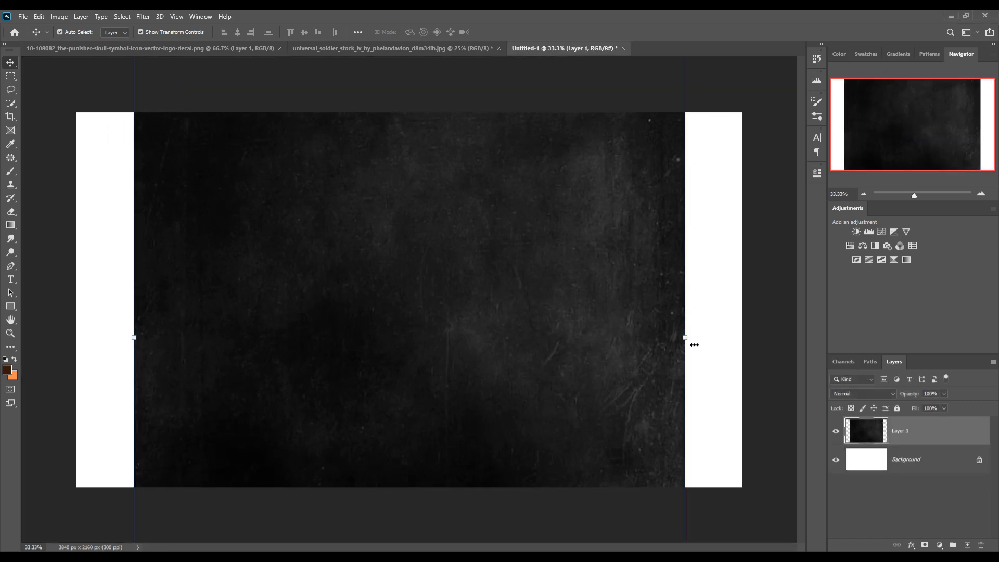
{"action": "left_click_drag", "start_coordinate": [694, 344], "coordinate": [750, 340]}
{"action": "left_click_drag", "start_coordinate": [126, 343], "coordinate": [76, 340]}
{"action": "left_click", "coordinate": [515, 32]}
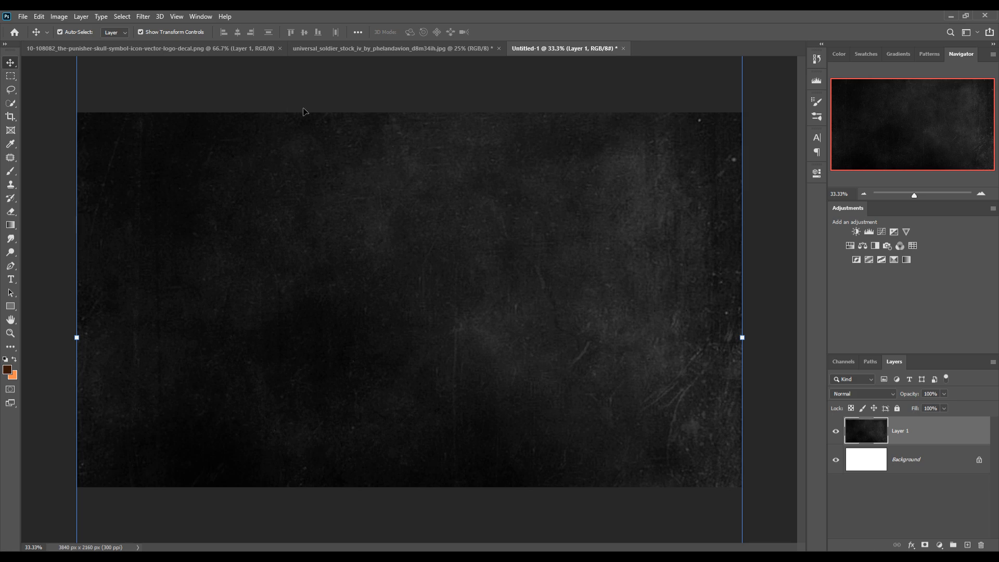
Select the soldier in the universal soldier photo with automatic subject selection.
{"action": "left_click", "coordinate": [387, 47]}
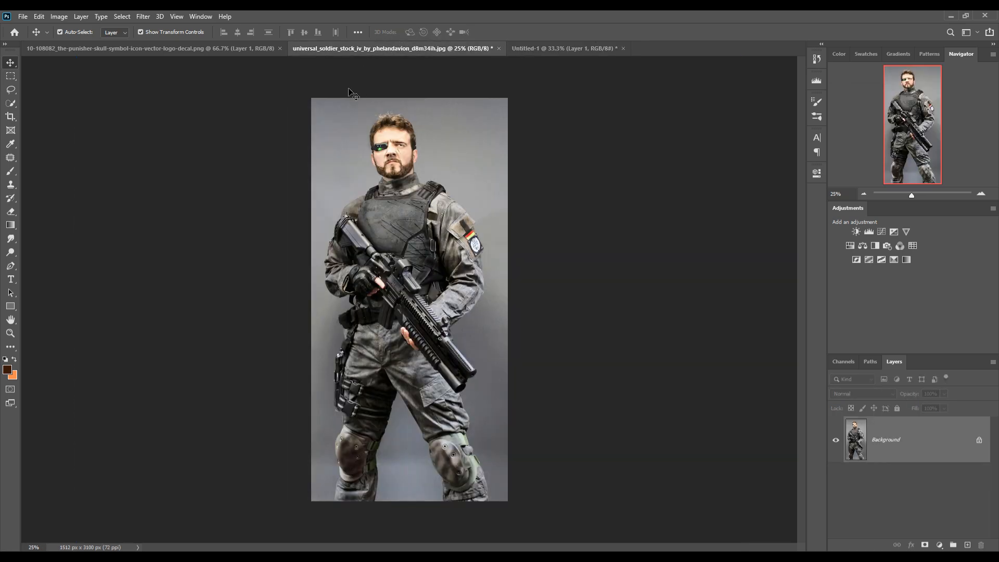
{"action": "left_click", "coordinate": [122, 16]}
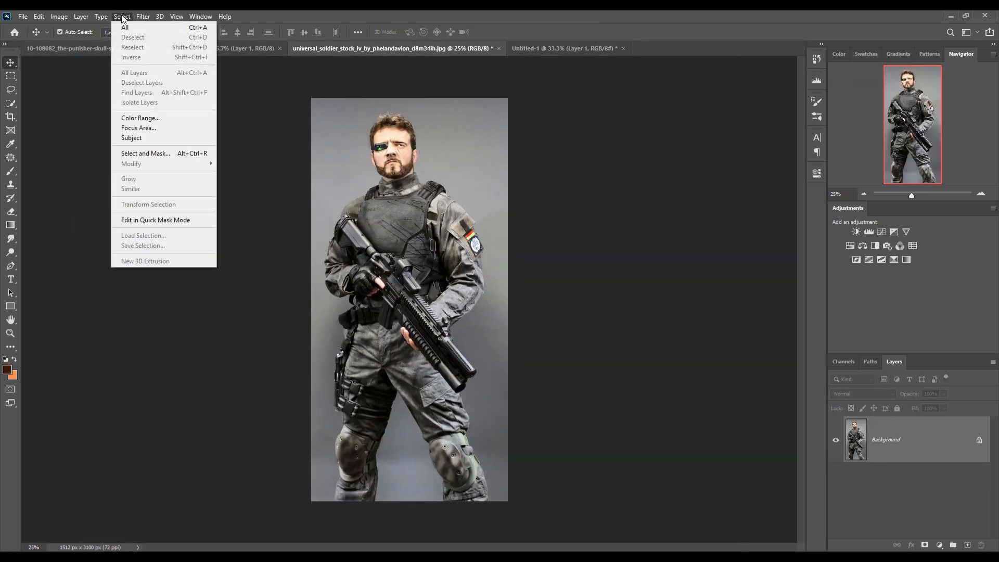
{"action": "left_click", "coordinate": [136, 139]}
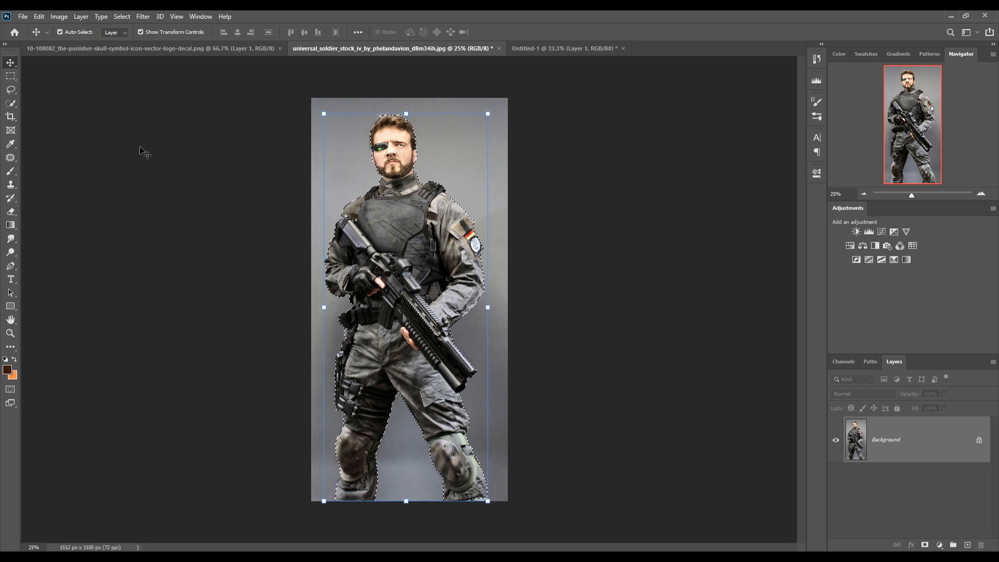
{"action": "key", "text": "l"}
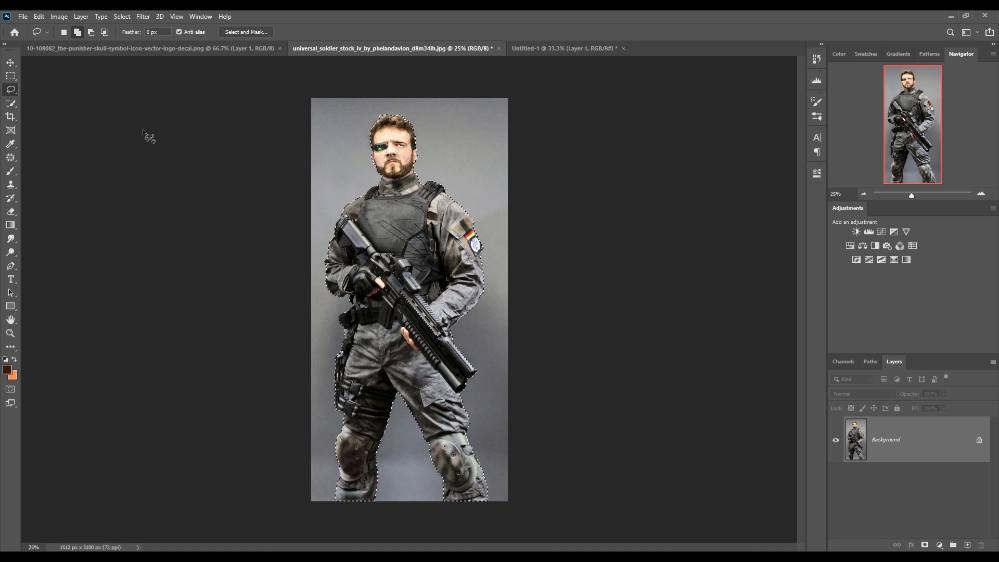
Copy the selected soldier onto the grunge background in the new document and minimize the source photo.
{"action": "left_click", "coordinate": [9, 63]}
{"action": "left_click_drag", "start_coordinate": [398, 52], "coordinate": [687, 99]}
{"action": "left_click_drag", "start_coordinate": [667, 233], "coordinate": [403, 248]}
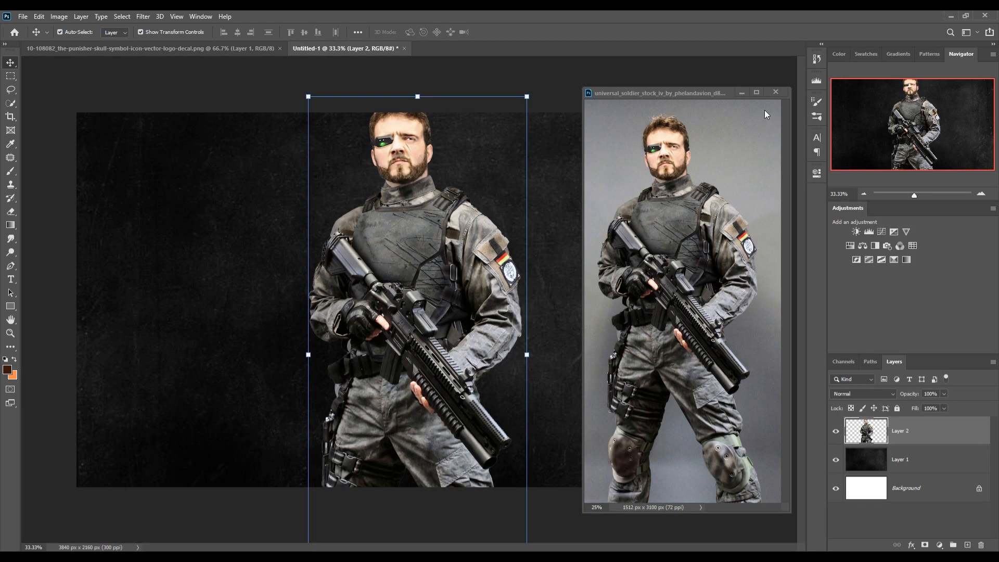
{"action": "left_click", "coordinate": [742, 92]}
Scale the soldier layer down proportionally to 75.95% and position it near the center of the canvas.
{"action": "left_click_drag", "start_coordinate": [526, 99], "coordinate": [490, 163]}
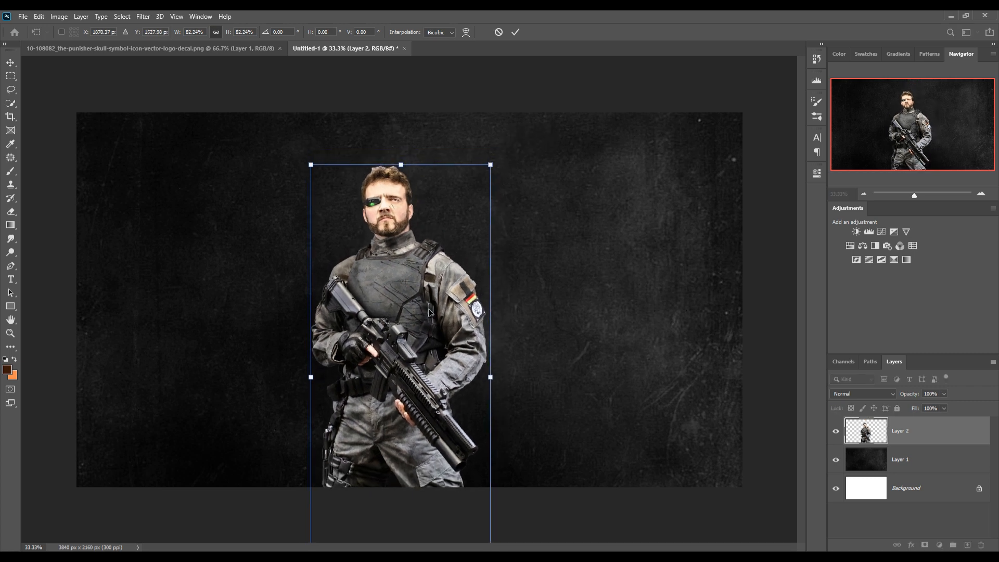
{"action": "left_click_drag", "start_coordinate": [429, 313], "coordinate": [446, 294]}
{"action": "left_click_drag", "start_coordinate": [508, 148], "coordinate": [495, 179]}
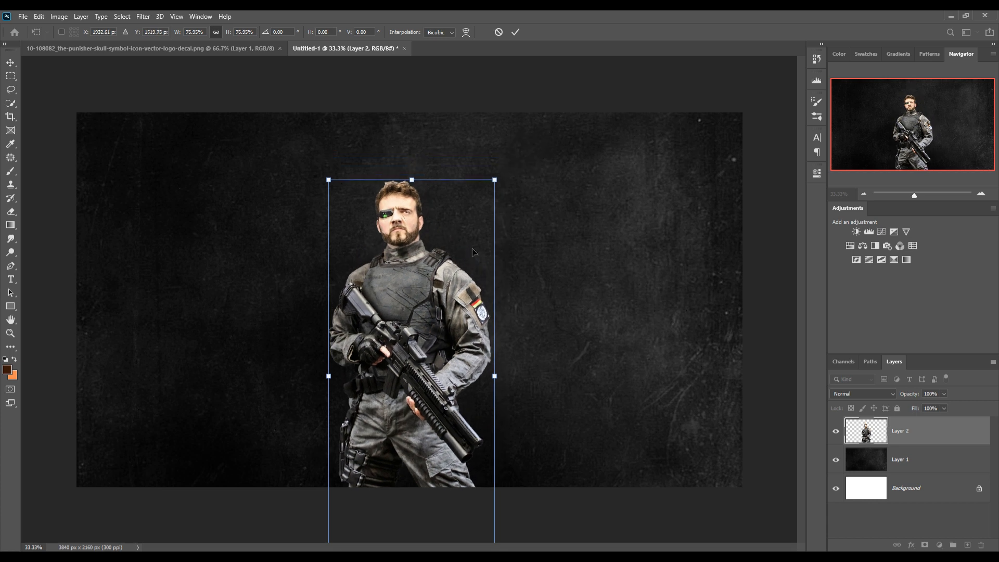
{"action": "left_click_drag", "start_coordinate": [447, 326], "coordinate": [451, 311]}
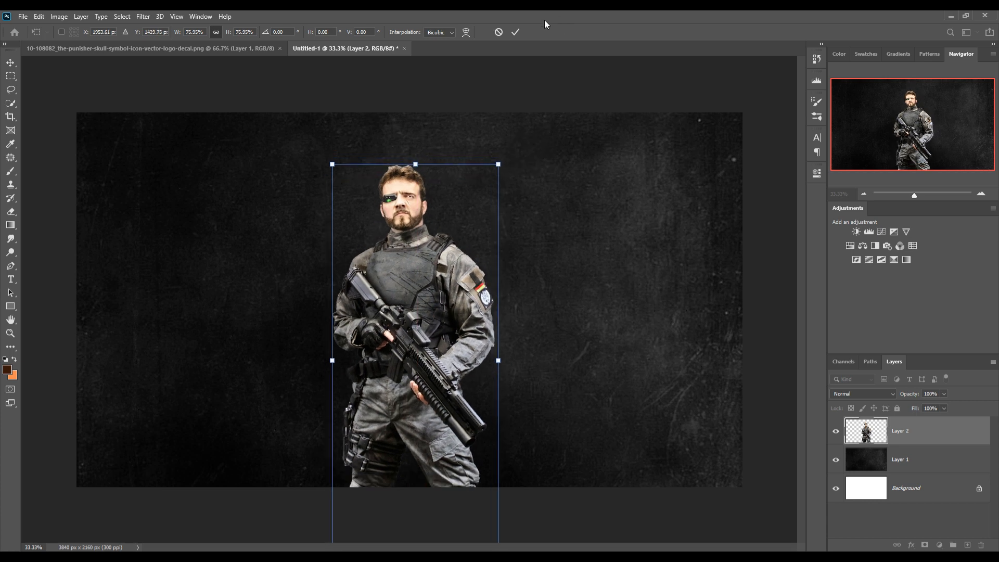
{"action": "left_click", "coordinate": [514, 32]}
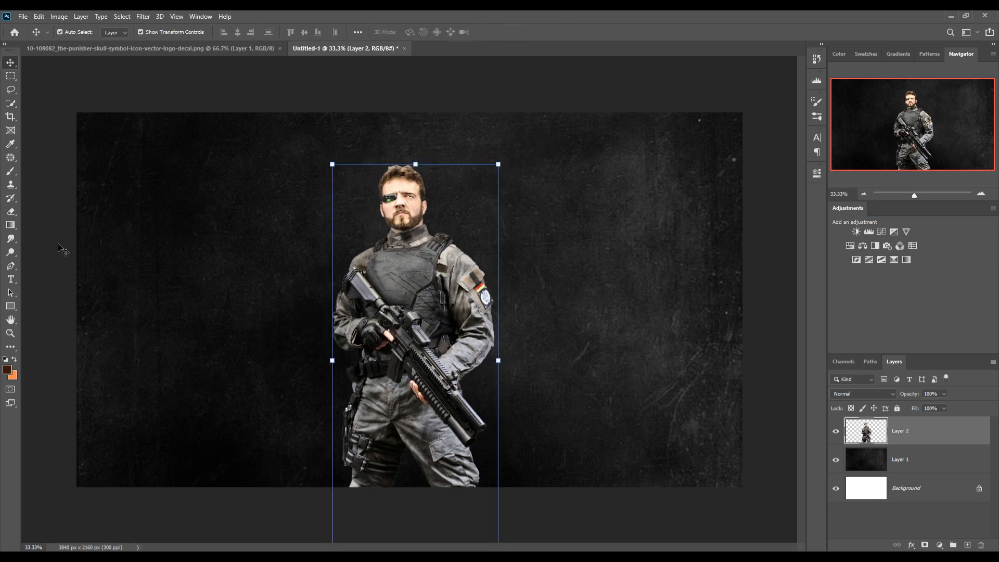
Smudge the cutout edges of the soldier's hair outward with a small Smudge tool brush to soften them.
{"action": "left_click", "coordinate": [10, 239]}
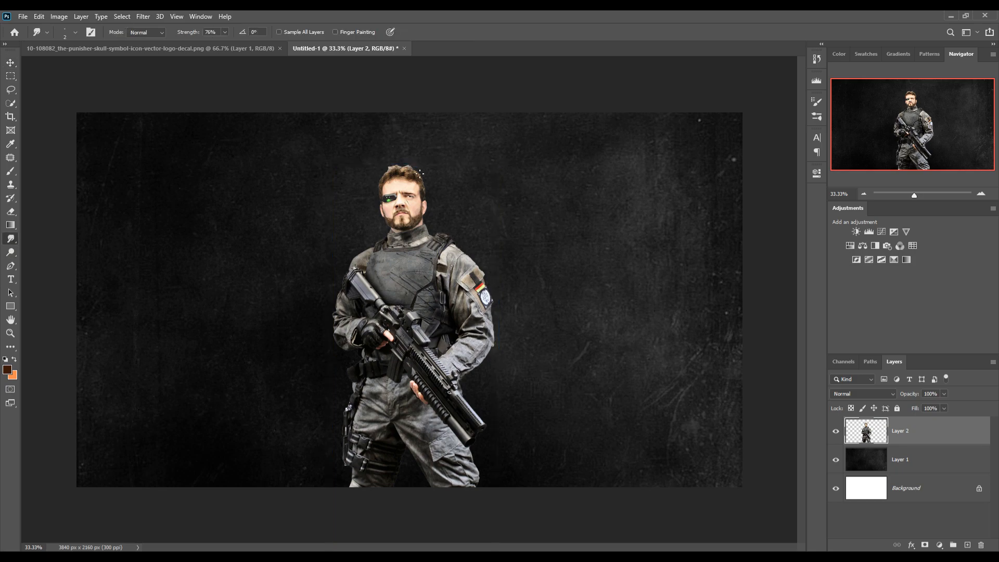
{"action": "key", "text": "ctrl+plus"}
{"action": "key", "text": "ctrl+plus"}
{"action": "key", "text": "ctrl+plus"}
{"action": "left_click_drag", "start_coordinate": [414, 120], "coordinate": [427, 339]}
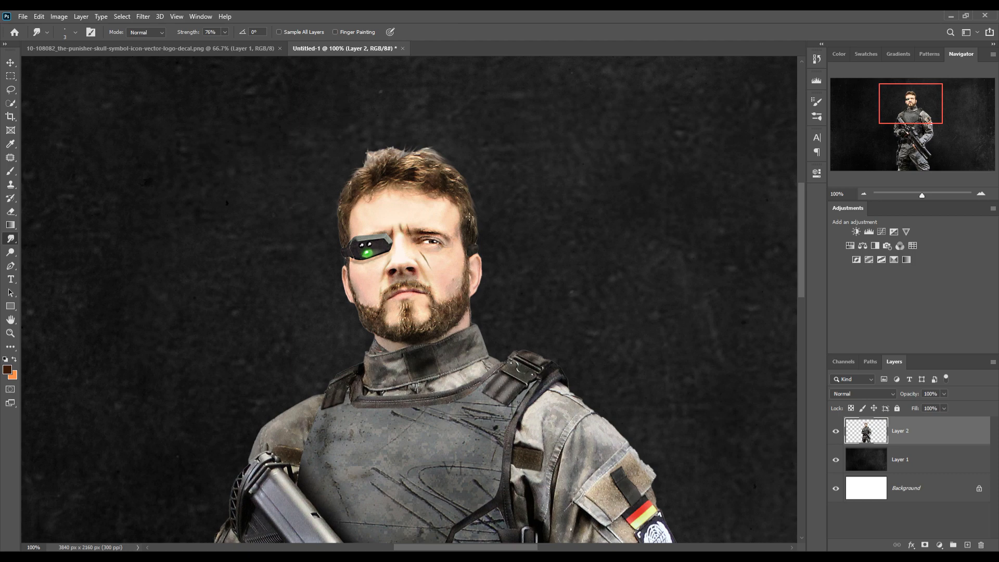
{"action": "left_click", "coordinate": [10, 62]}
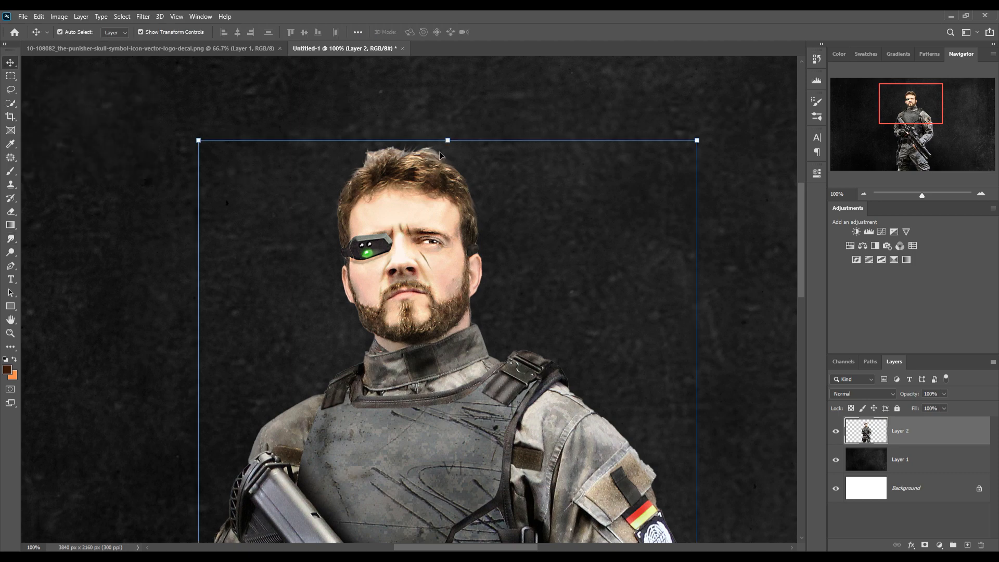
{"action": "key", "text": "ctrl+minus"}
{"action": "key", "text": "ctrl+minus"}
{"action": "key", "text": "ctrl+minus"}
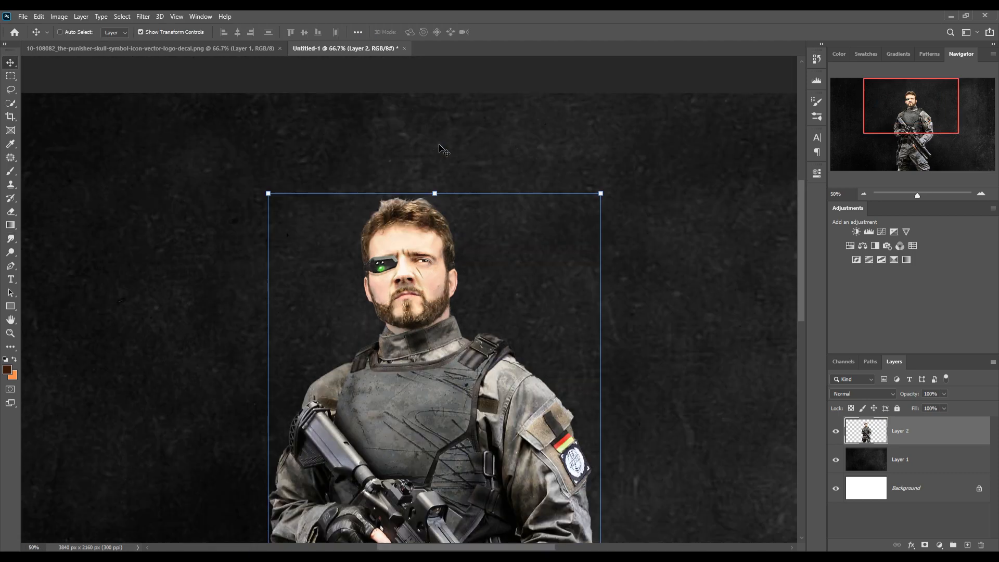
Try to select the skull in the Punisher logo image with automatic subject selection, and clear the selection.
{"action": "left_click", "coordinate": [163, 48]}
{"action": "left_click", "coordinate": [123, 16]}
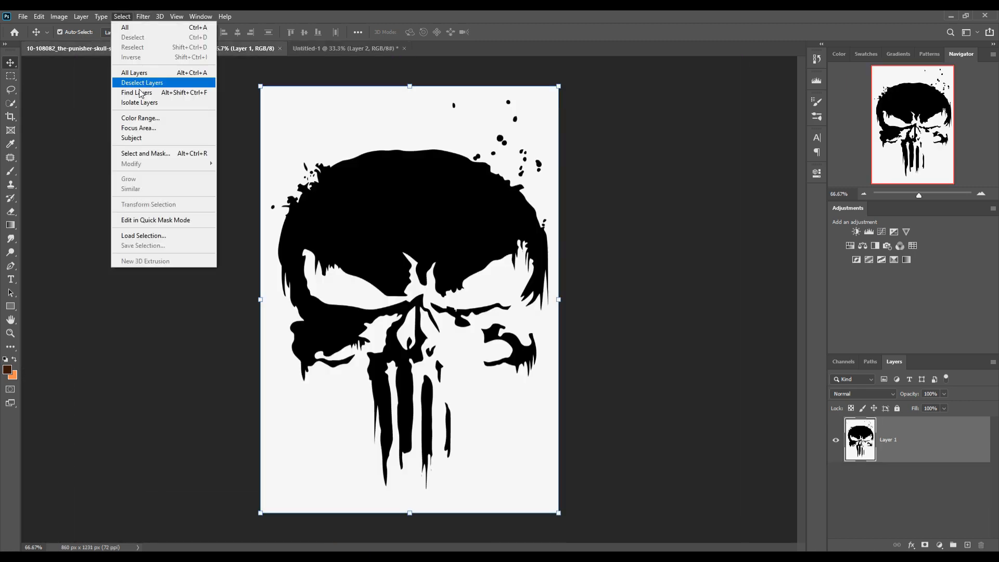
{"action": "left_click", "coordinate": [138, 142]}
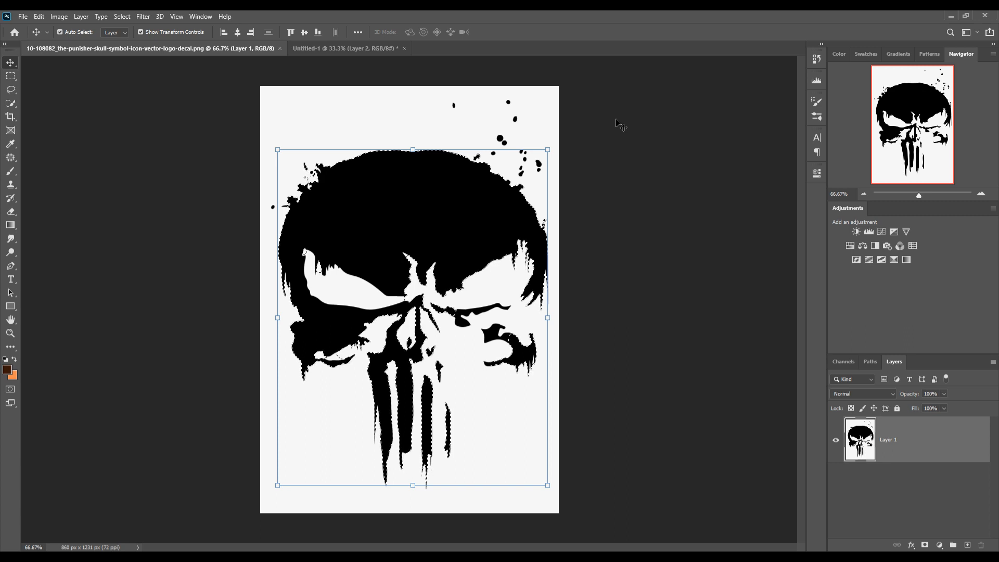
{"action": "key", "text": "ctrl+d"}
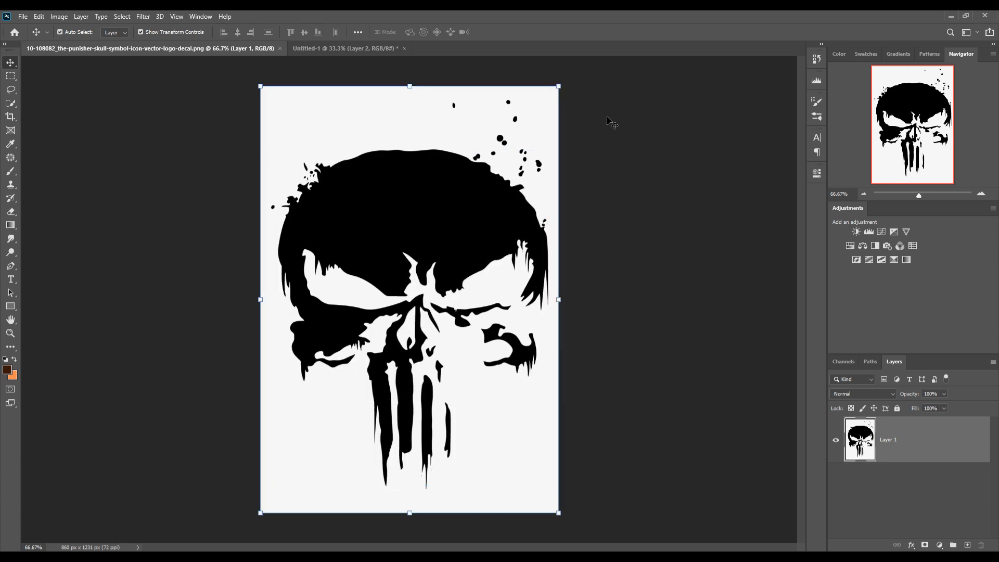
Select all black areas of the Punisher logo with Color Range by sampling the skull's forehead.
{"action": "left_click", "coordinate": [121, 16]}
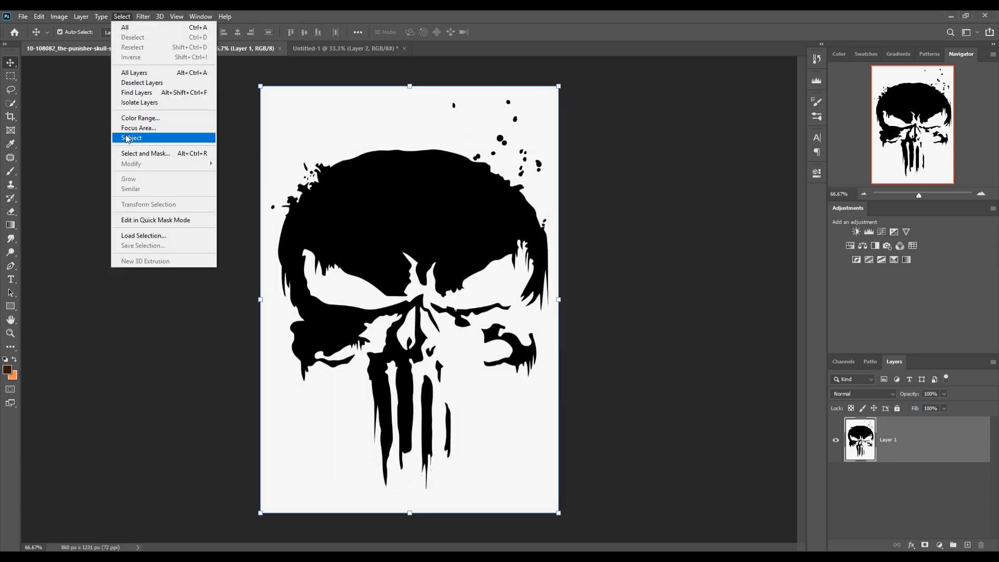
{"action": "left_click", "coordinate": [128, 121]}
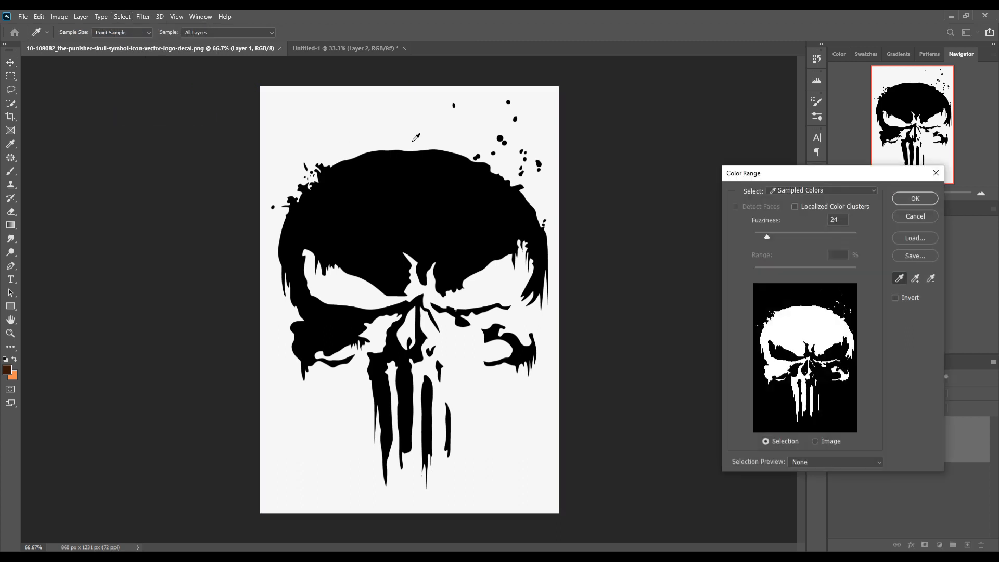
{"action": "left_click", "coordinate": [422, 200]}
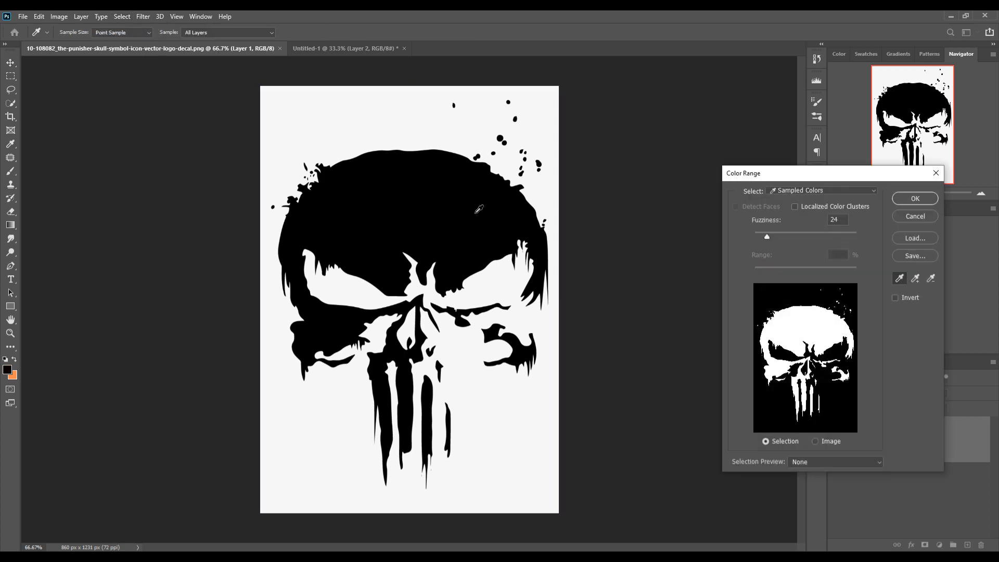
{"action": "left_click", "coordinate": [905, 200]}
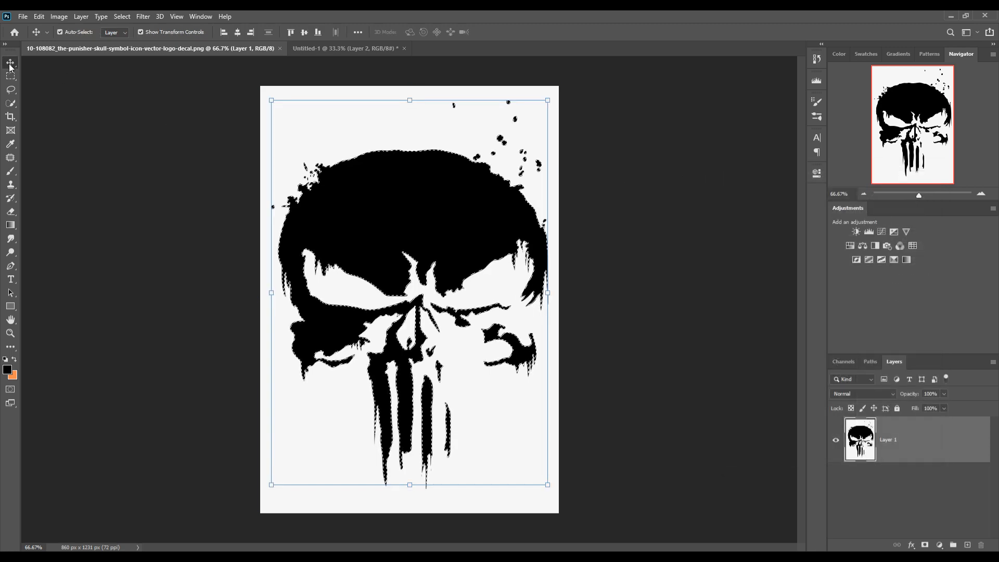
Copy the selected black skull into the soldier composition as a new layer and close the logo image.
{"action": "left_click_drag", "start_coordinate": [212, 47], "coordinate": [623, 127]}
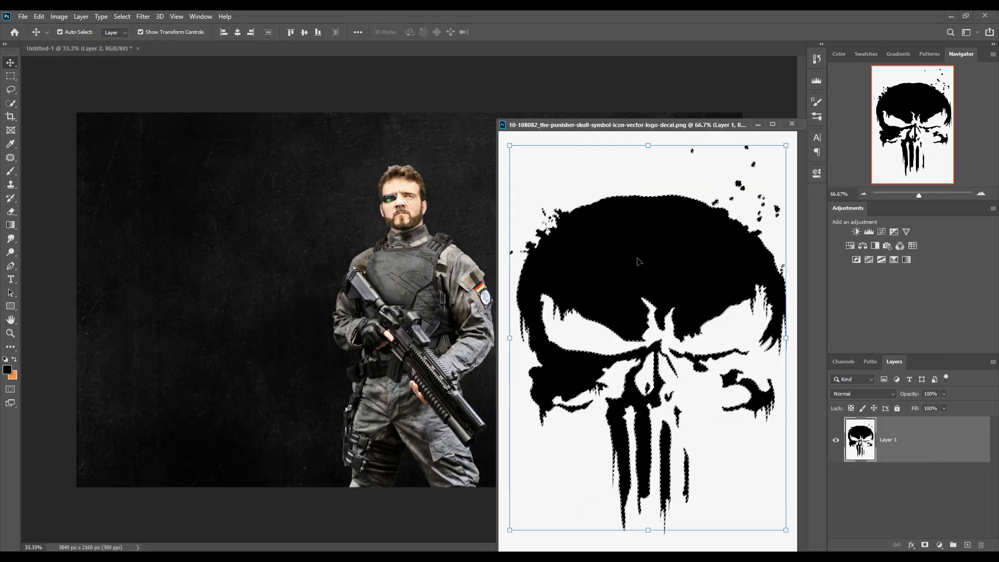
{"action": "left_click_drag", "start_coordinate": [635, 252], "coordinate": [343, 224]}
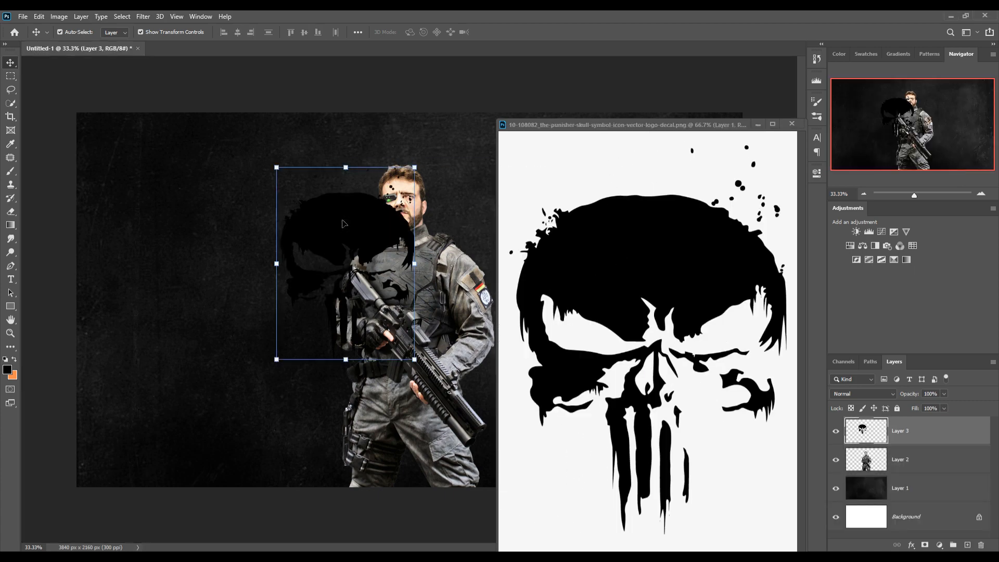
{"action": "left_click", "coordinate": [791, 124]}
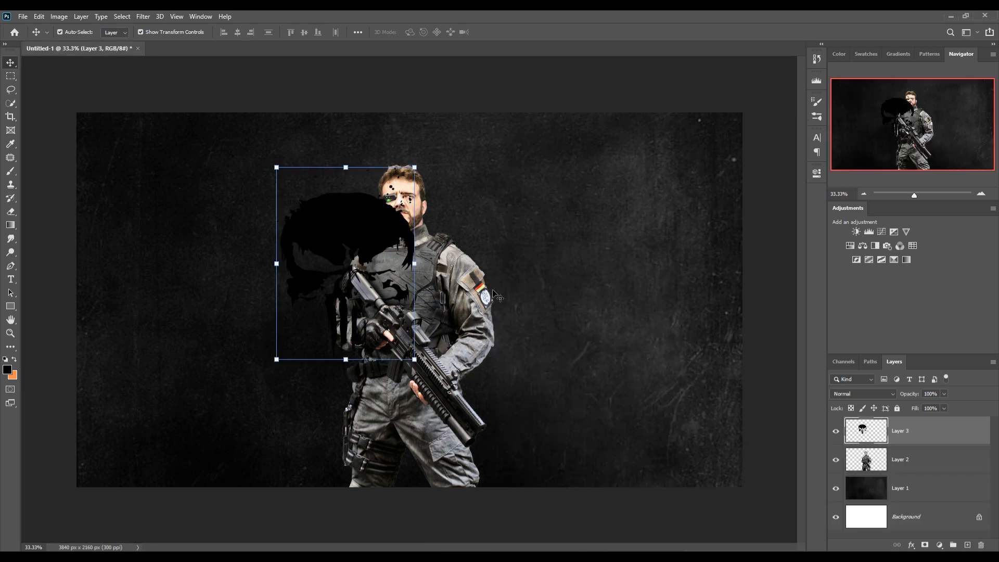
Duplicate the skull layer as "Layer 3 copy" and place the original skull layer beneath the soldier layer.
{"action": "right_click", "coordinate": [940, 442]}
{"action": "left_click", "coordinate": [825, 167]}
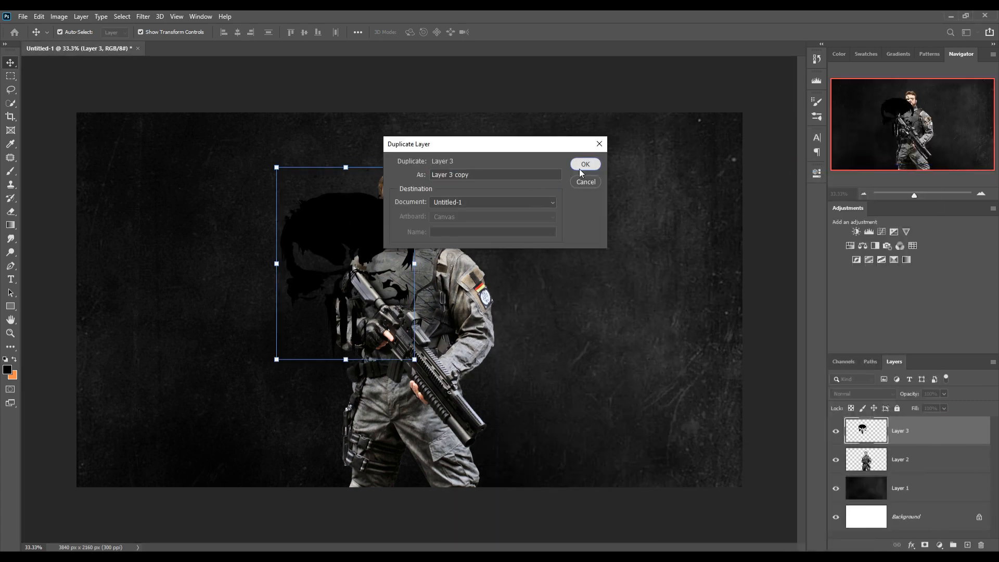
{"action": "left_click", "coordinate": [582, 165]}
{"action": "left_click_drag", "start_coordinate": [925, 466], "coordinate": [927, 502]}
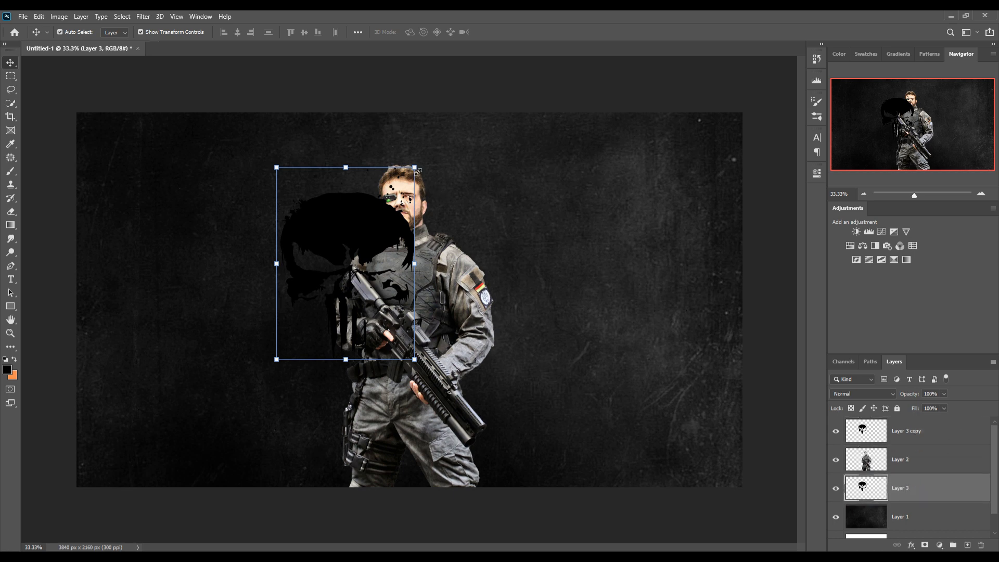
Enlarge the black skull on Layer 3 and position it behind the soldier's head and shoulders, with the Layer 3 copy hidden.
{"action": "left_click_drag", "start_coordinate": [418, 171], "coordinate": [451, 116]}
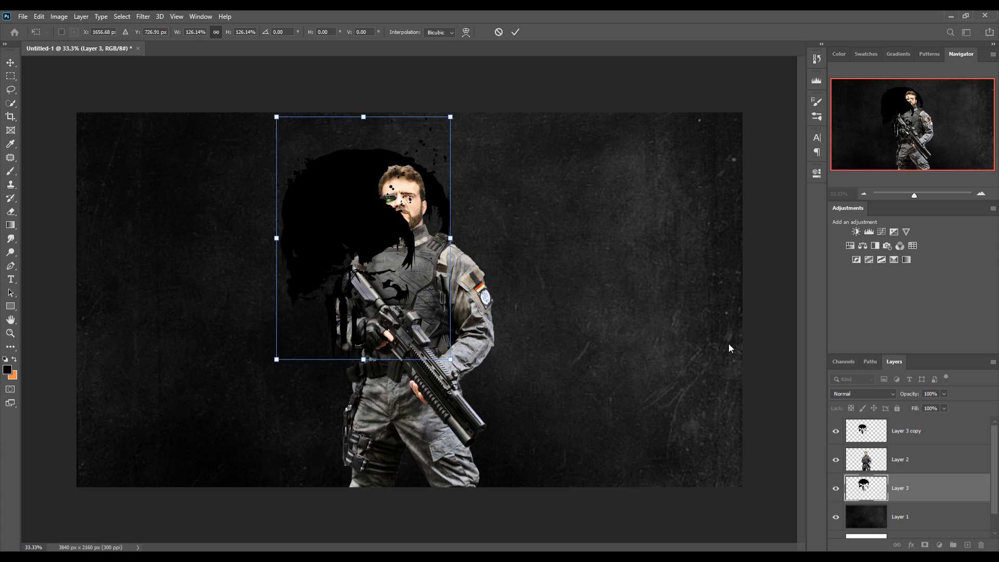
{"action": "left_click", "coordinate": [835, 431]}
{"action": "left_click_drag", "start_coordinate": [450, 359], "coordinate": [551, 472]}
{"action": "left_click_drag", "start_coordinate": [525, 397], "coordinate": [523, 352]}
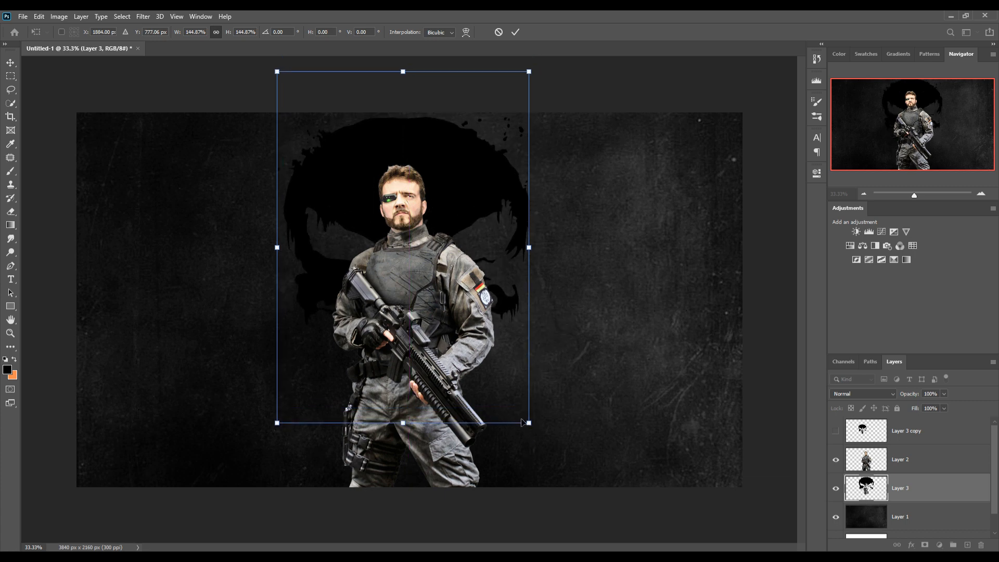
{"action": "left_click_drag", "start_coordinate": [533, 428], "coordinate": [536, 431]}
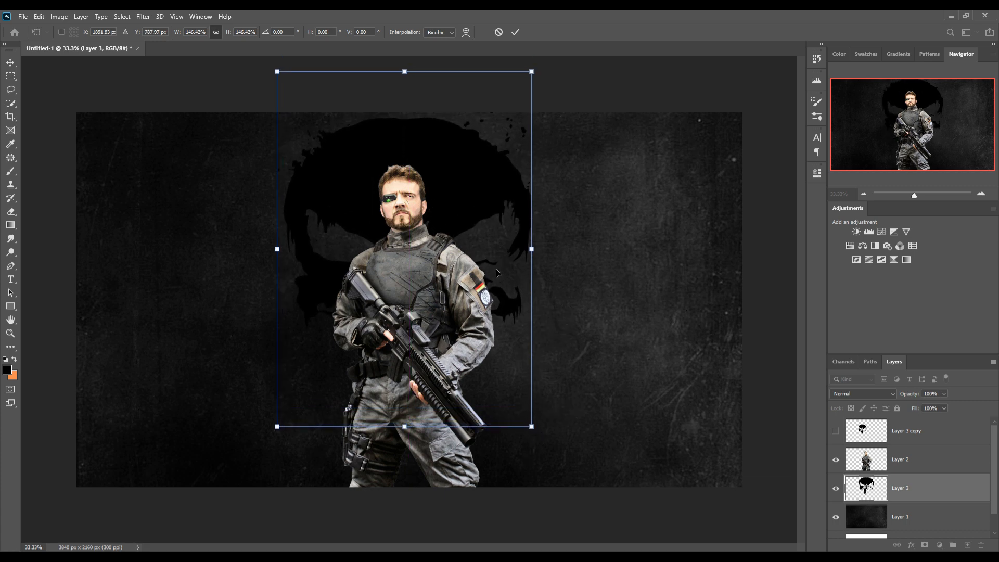
{"action": "left_click", "coordinate": [515, 33]}
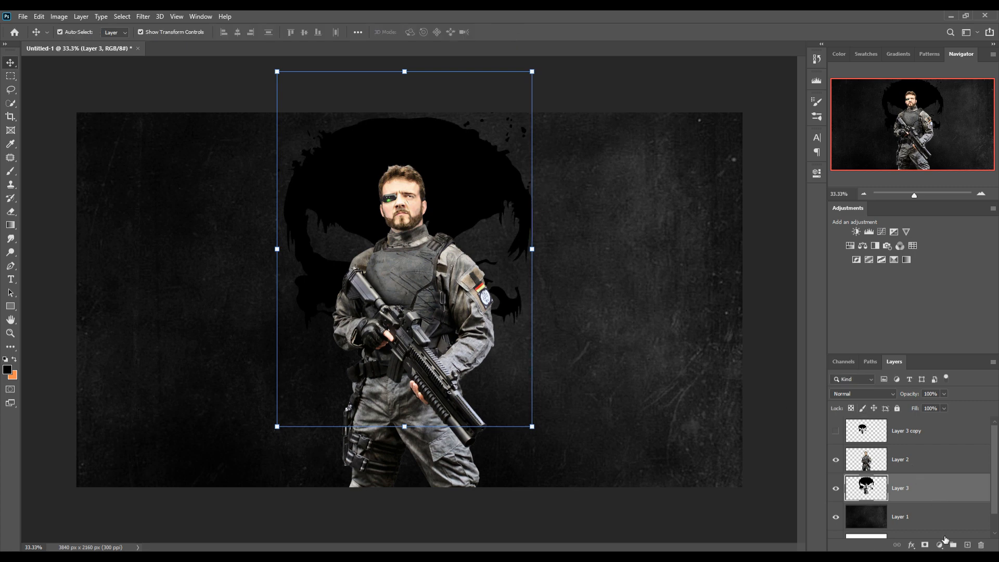
Add an empty layer above the skull and clip it to the skull layer, using the Normal blend mode.
{"action": "left_click", "coordinate": [968, 545]}
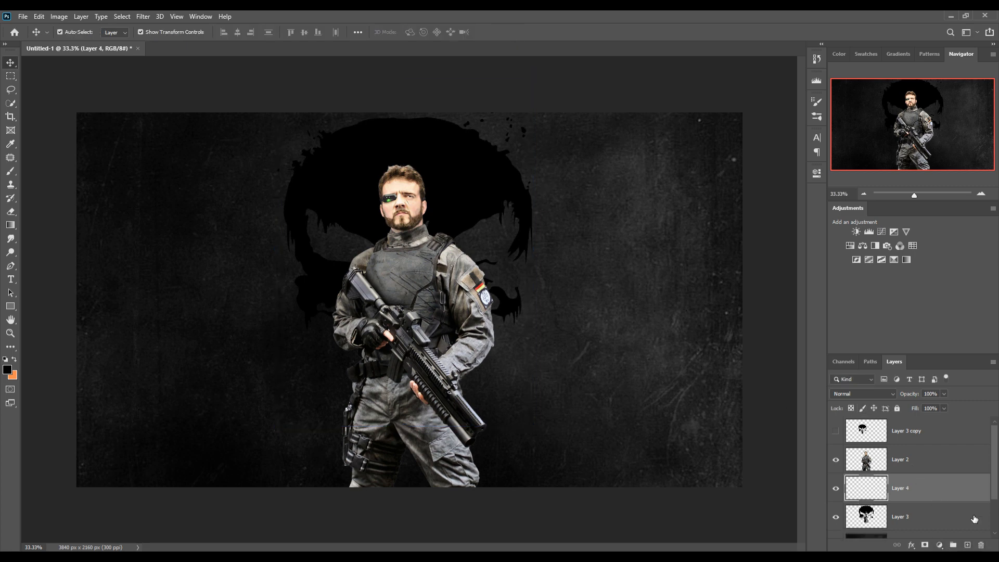
{"action": "right_click", "coordinate": [959, 485]}
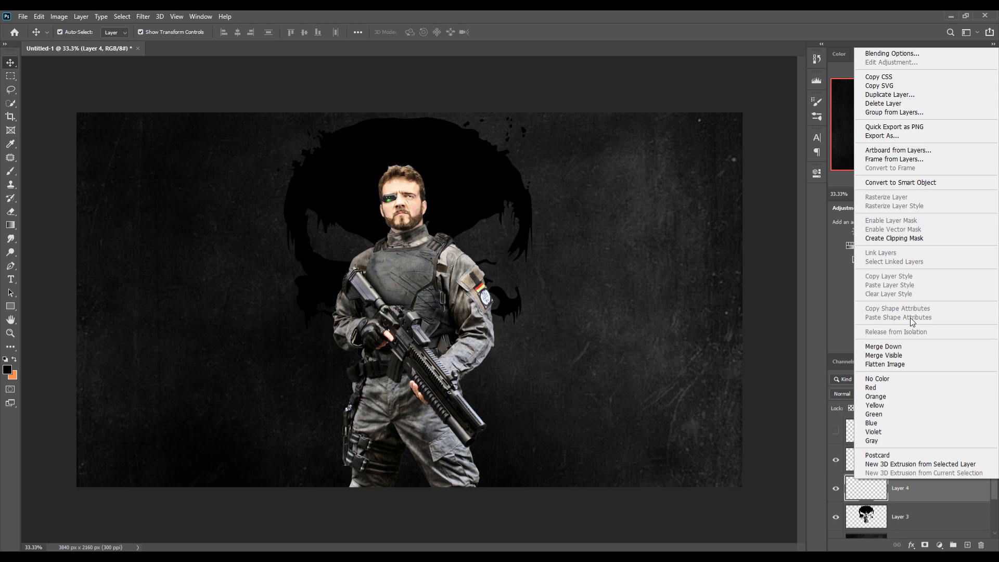
{"action": "left_click", "coordinate": [901, 238]}
{"action": "left_click", "coordinate": [881, 395]}
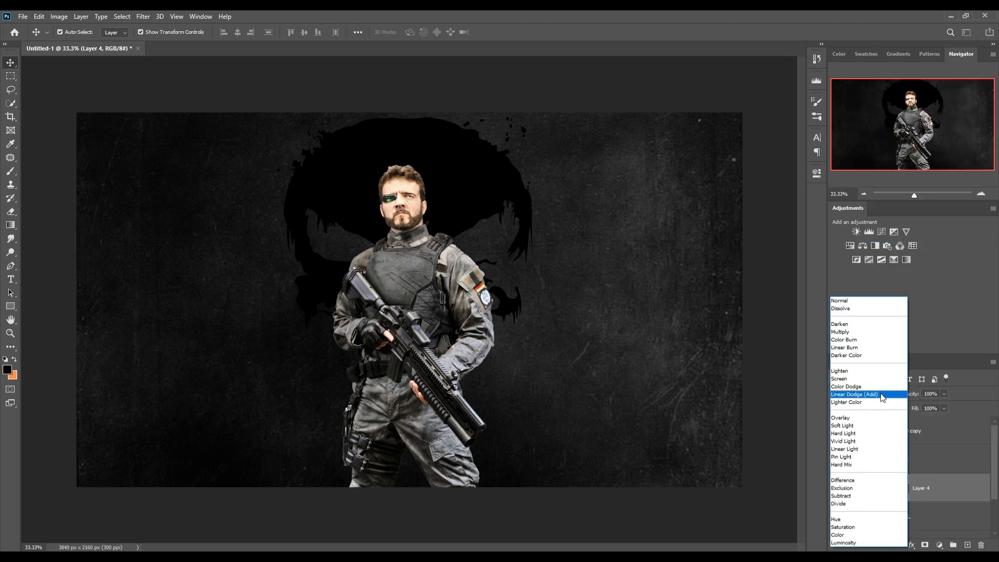
{"action": "left_click", "coordinate": [882, 395]}
{"action": "left_click", "coordinate": [878, 392]}
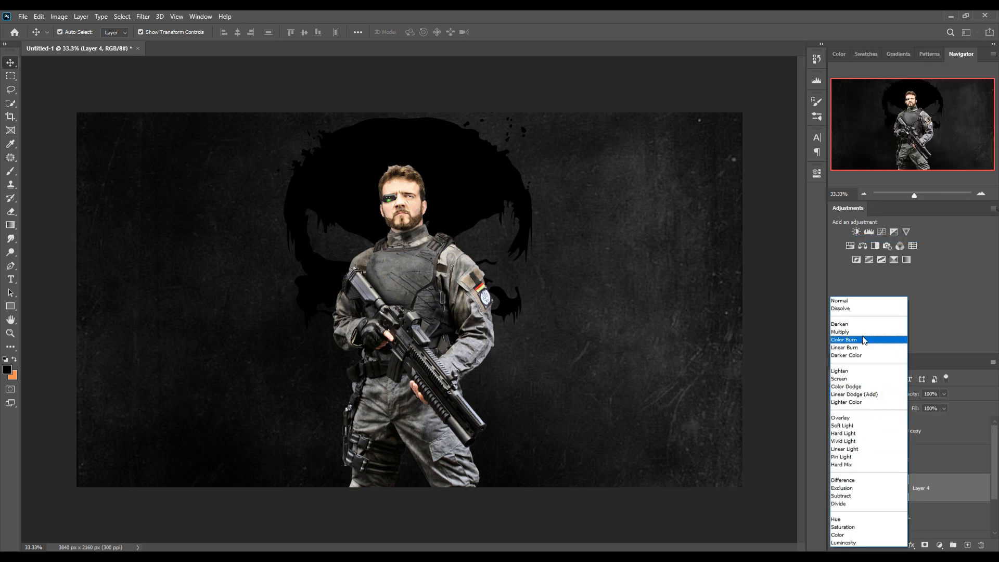
{"action": "left_click", "coordinate": [854, 302]}
Colour the skull bright green with a clipped Solid Color fill of 3dfb03.
{"action": "left_click", "coordinate": [944, 546]}
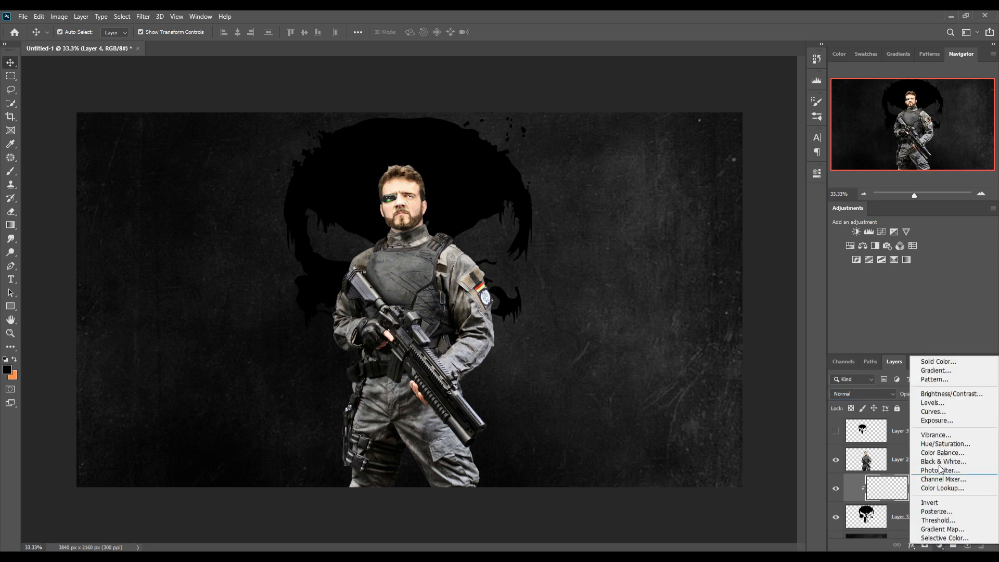
{"action": "left_click", "coordinate": [930, 366]}
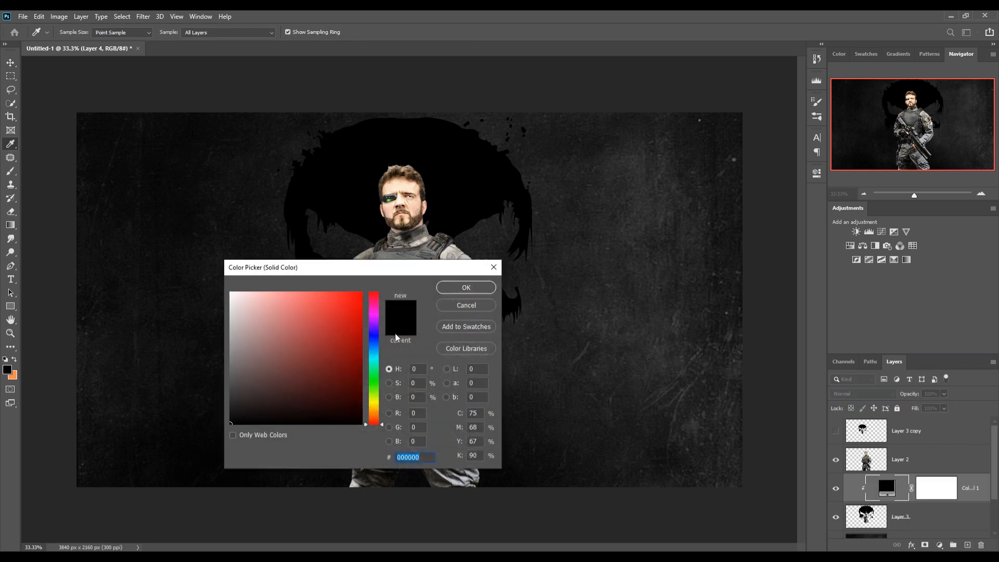
{"action": "left_click", "coordinate": [375, 387]}
{"action": "left_click", "coordinate": [360, 295]}
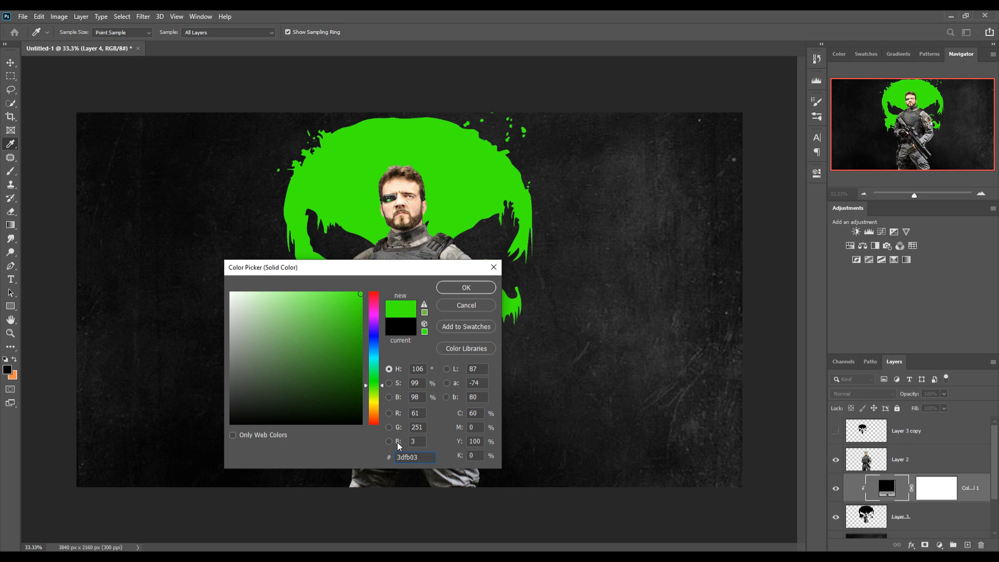
{"action": "left_click", "coordinate": [463, 289]}
Darken the grunge background on Layer 1 with a clipped Curves adjustment, pulling the RGB curve's midpoint down.
{"action": "scroll", "coordinate": [923, 523], "scroll_direction": "down", "scroll_amount": 2}
{"action": "left_click", "coordinate": [923, 503]}
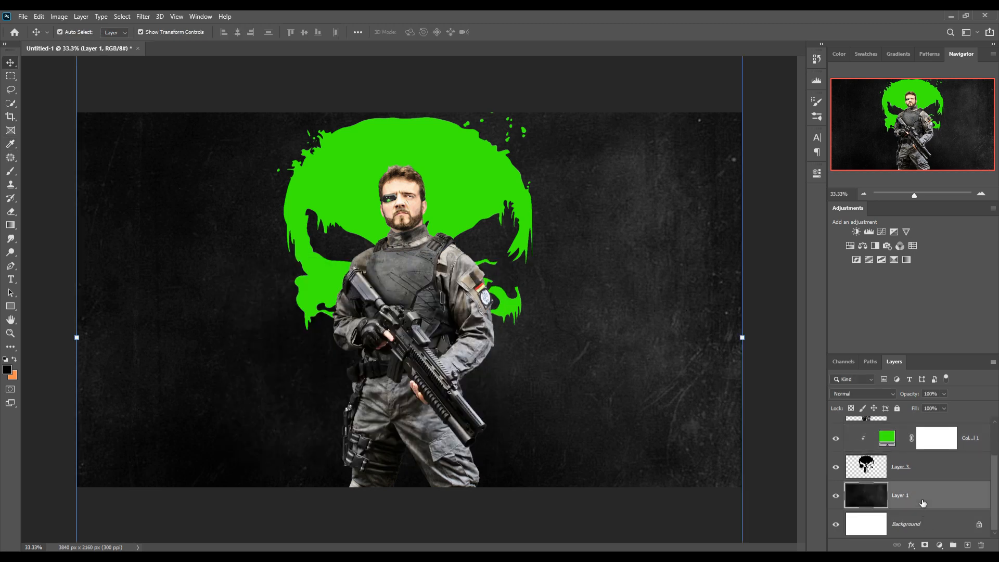
{"action": "left_click", "coordinate": [941, 545]}
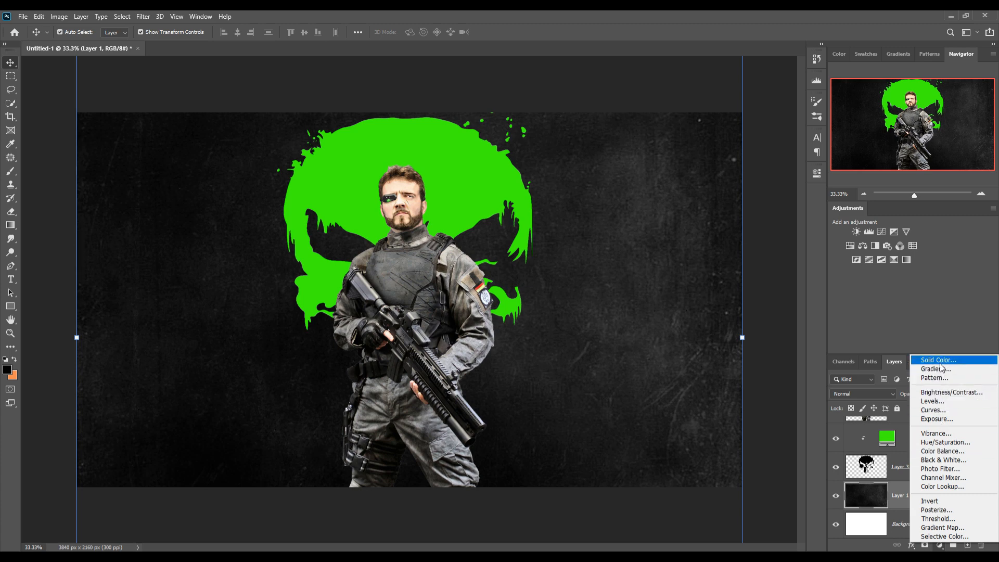
{"action": "left_click", "coordinate": [939, 410]}
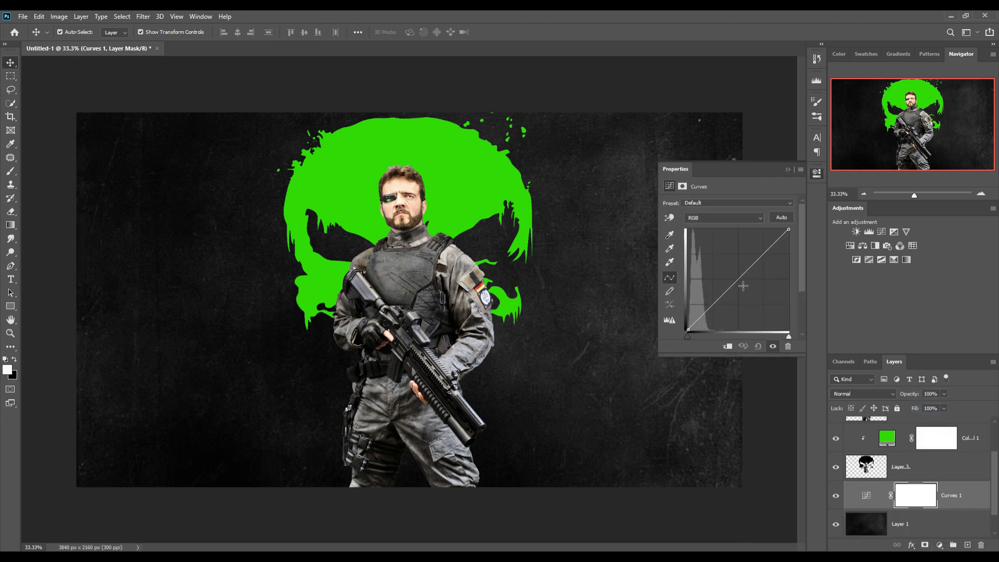
{"action": "left_click", "coordinate": [727, 346]}
{"action": "left_click_drag", "start_coordinate": [744, 284], "coordinate": [763, 298]}
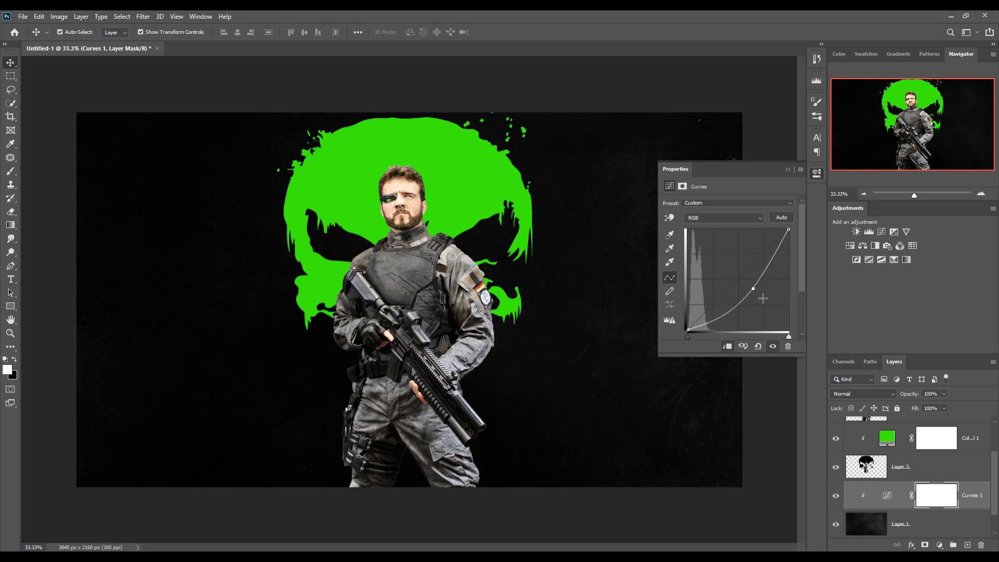
{"action": "left_click", "coordinate": [787, 170]}
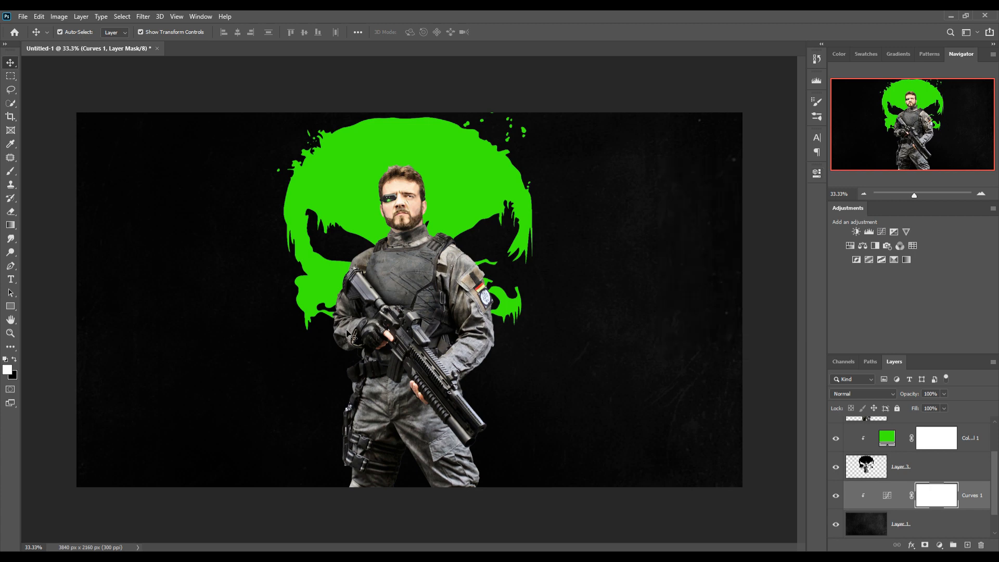
Merge the green colour fill with the skull on Layer 3 into a single layer.
{"action": "left_click", "coordinate": [458, 161]}
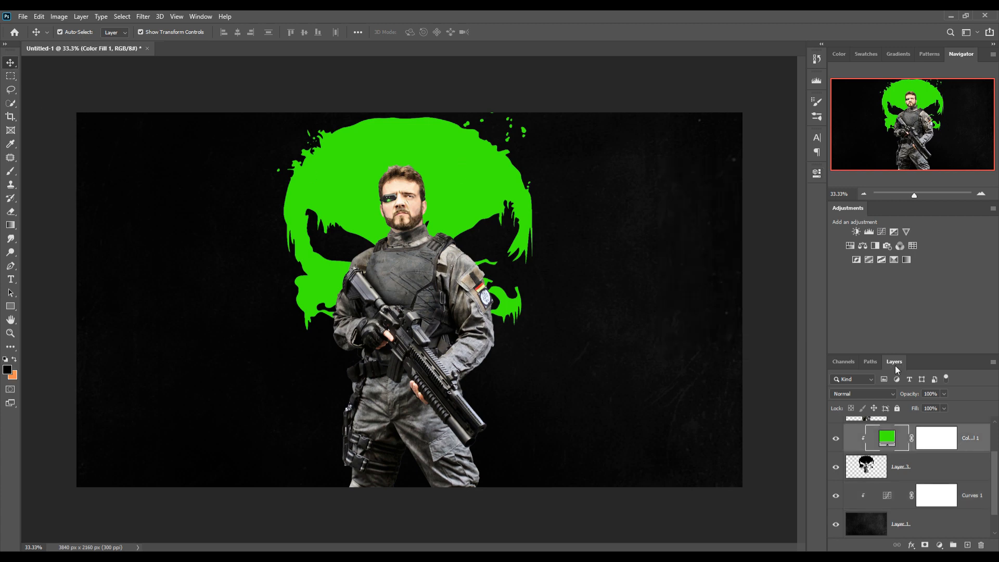
{"action": "left_click", "coordinate": [934, 470]}
{"action": "scroll", "coordinate": [935, 471], "scroll_direction": "up", "scroll_amount": 2}
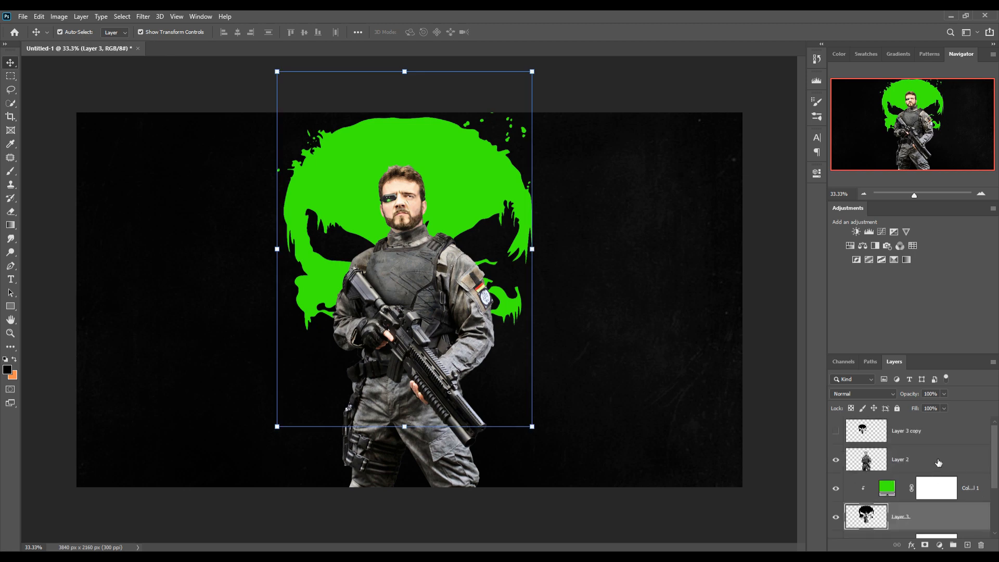
{"action": "left_click", "coordinate": [938, 463]}
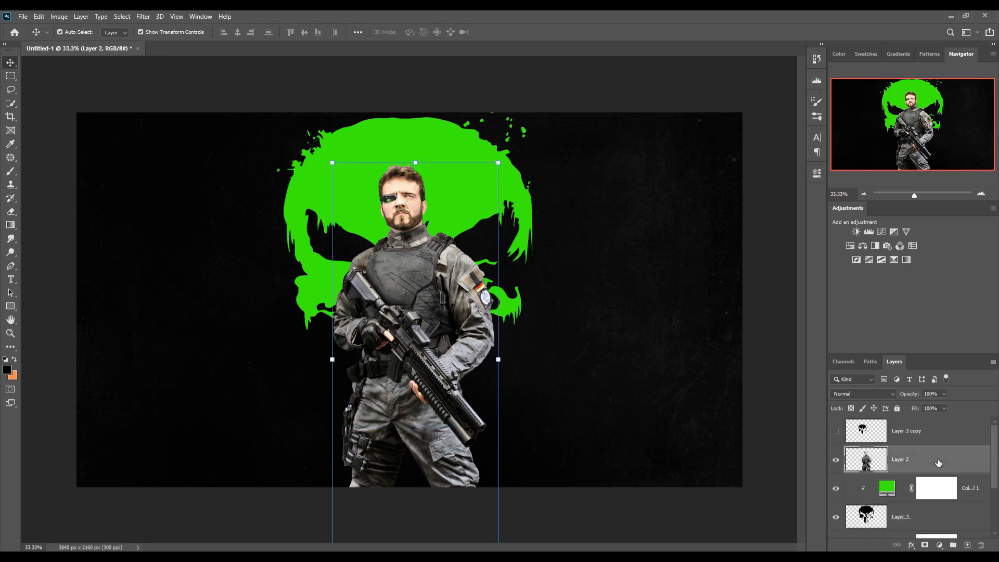
{"action": "left_click", "coordinate": [978, 496]}
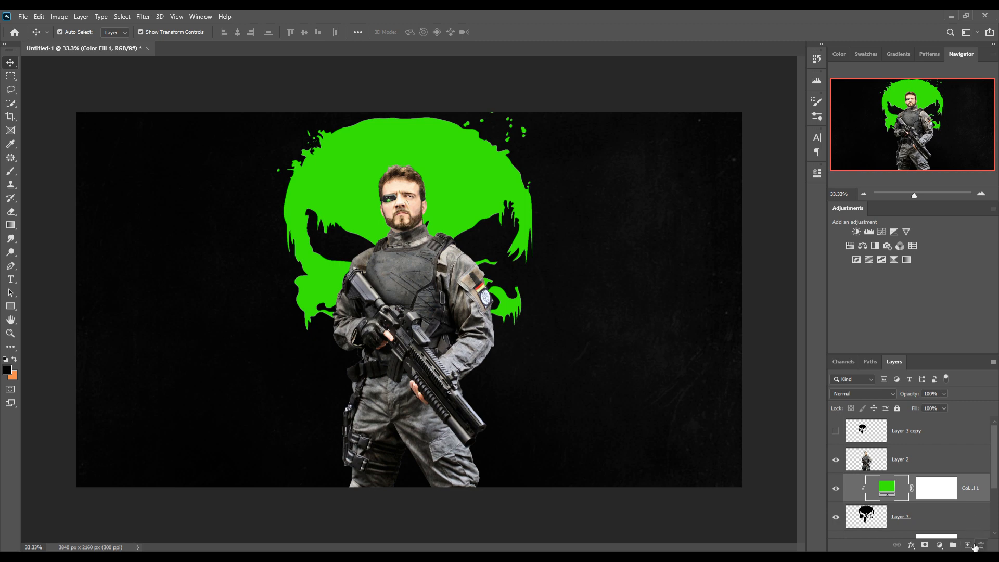
{"action": "left_click", "coordinate": [959, 519], "text": "ctrl"}
{"action": "right_click", "coordinate": [975, 493]}
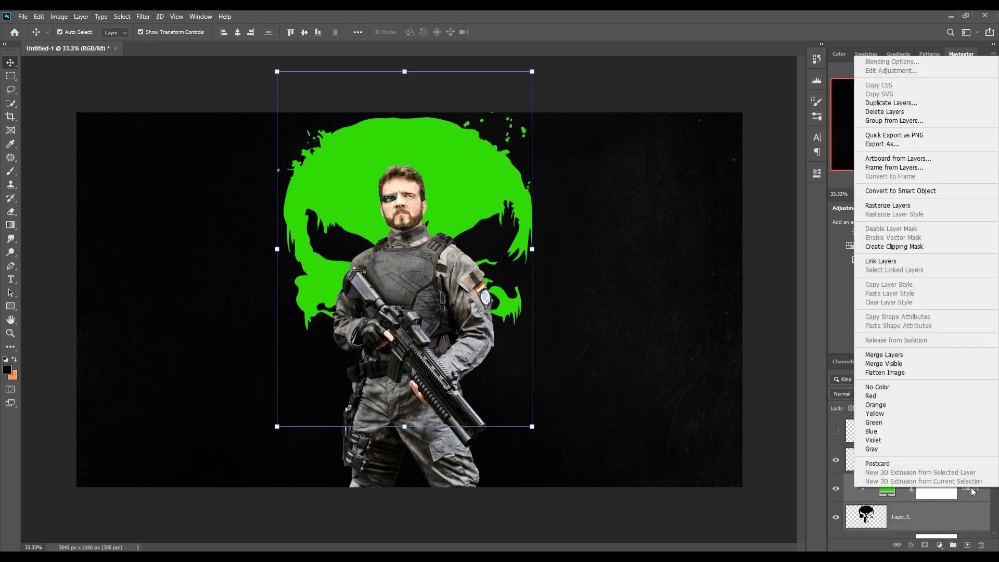
{"action": "left_click", "coordinate": [886, 355]}
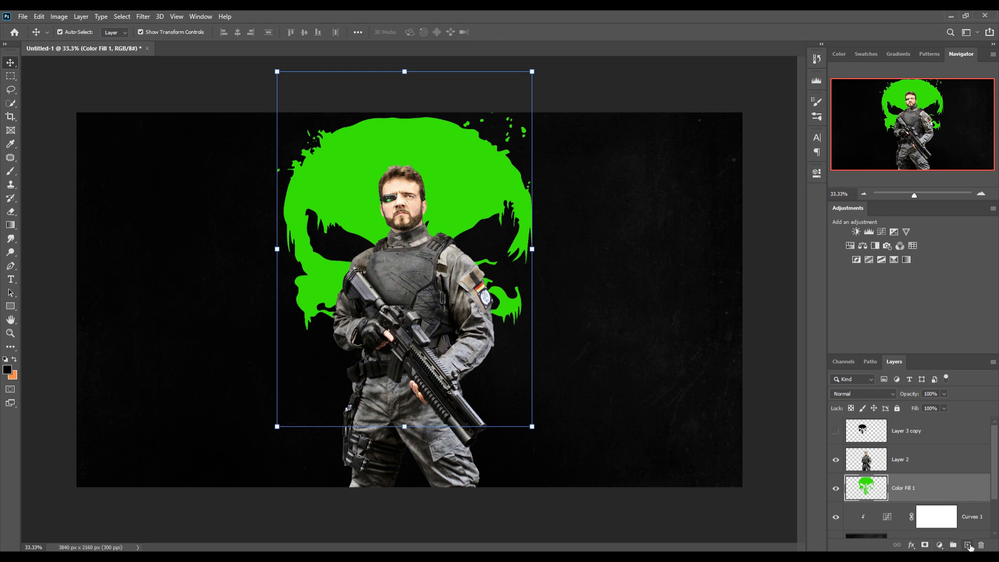
Add an empty layer above the merged green skull and set its blend mode to Linear Dodge (Add).
{"action": "key", "text": "ctrl+z"}
{"action": "left_click", "coordinate": [886, 394]}
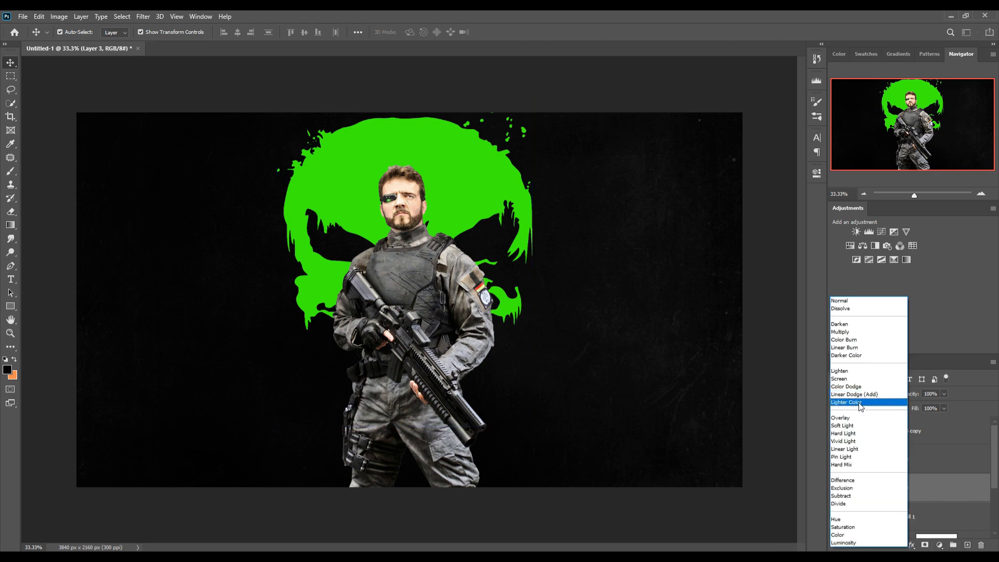
{"action": "left_click", "coordinate": [874, 401]}
Add a Solid Color fill of green 01fe19 above the skull in Linear Dodge (Add) mode.
{"action": "left_click", "coordinate": [941, 545]}
{"action": "left_click", "coordinate": [929, 361]}
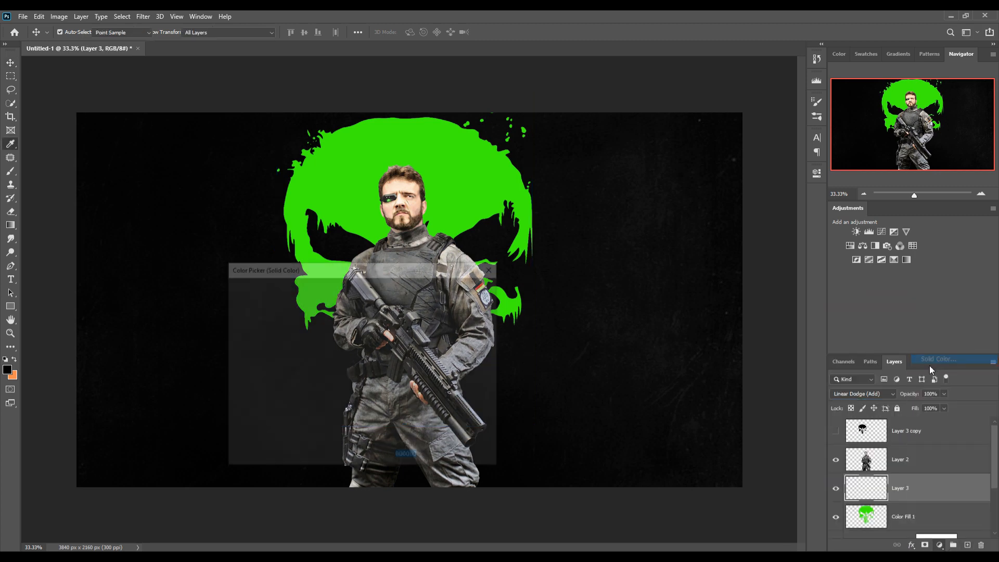
{"action": "left_click", "coordinate": [361, 293]}
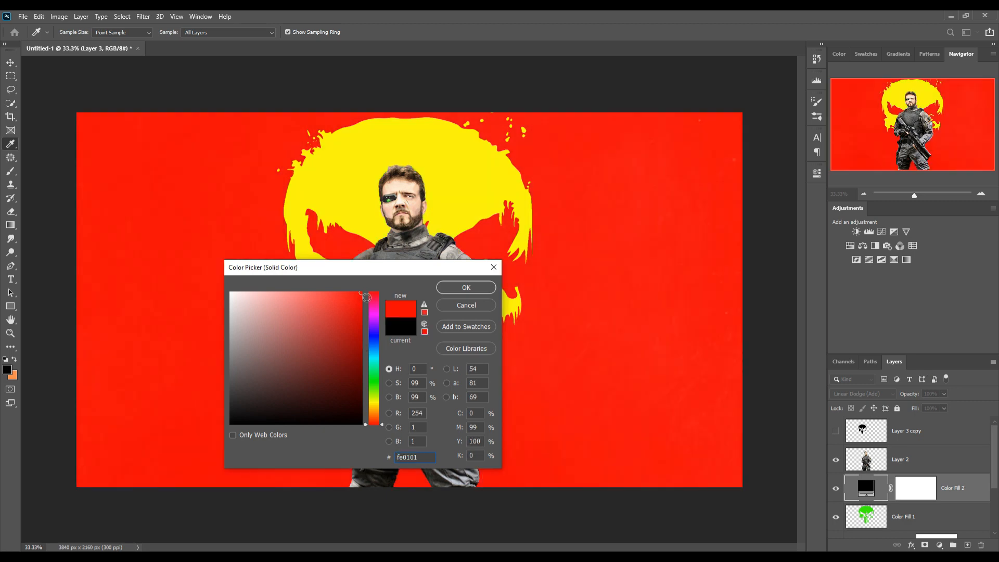
{"action": "mouse_move", "coordinate": [377, 390]}
{"action": "left_mouse_down"}
{"action": "mouse_move", "coordinate": [383, 362]}
{"action": "mouse_move", "coordinate": [382, 381]}
{"action": "left_mouse_up"}
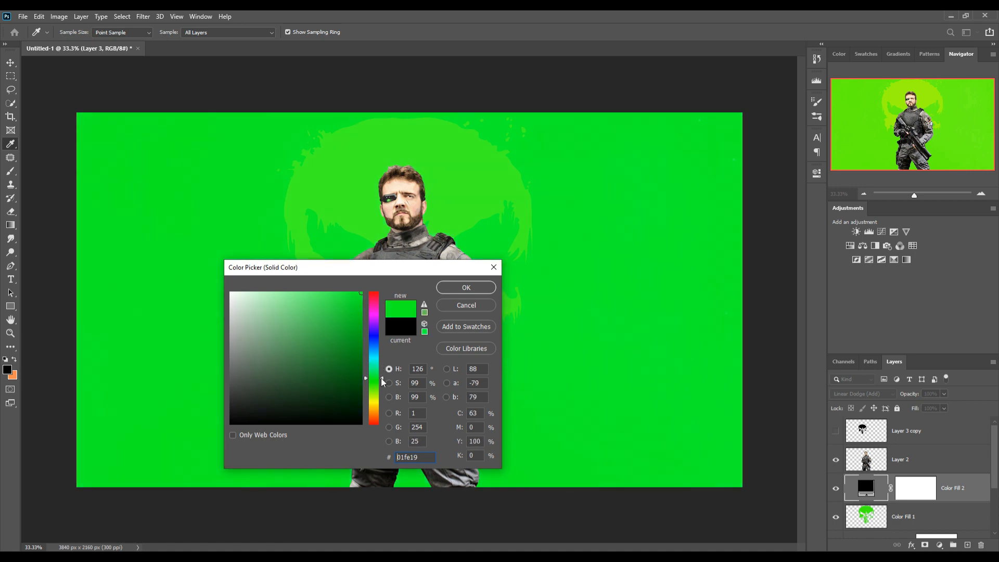
{"action": "left_click", "coordinate": [460, 287]}
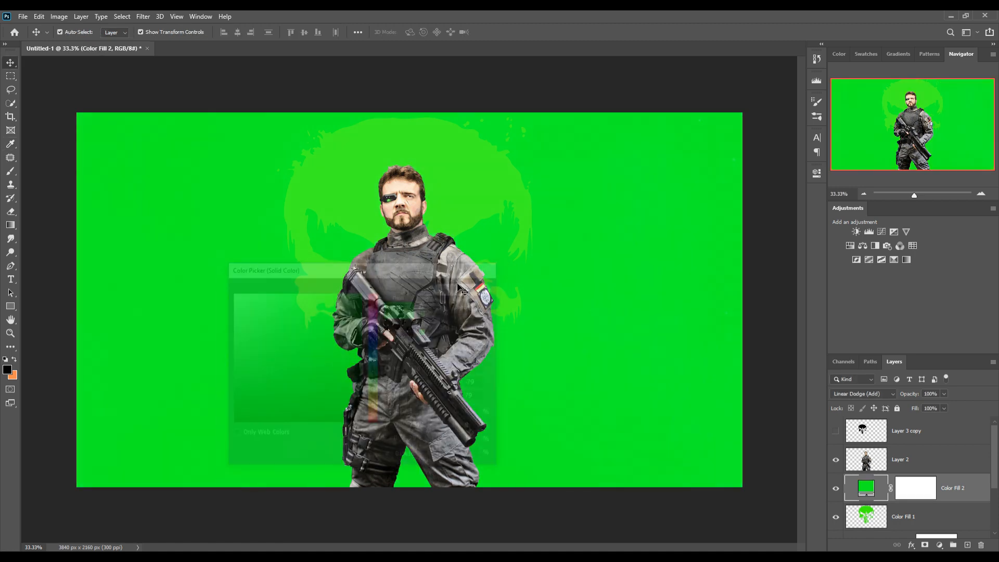
Blend Color Fill 2 into the grunge texture by splitting the Underlying Layer's black Blend If slider to 0 / 11.
{"action": "left_click", "coordinate": [913, 493]}
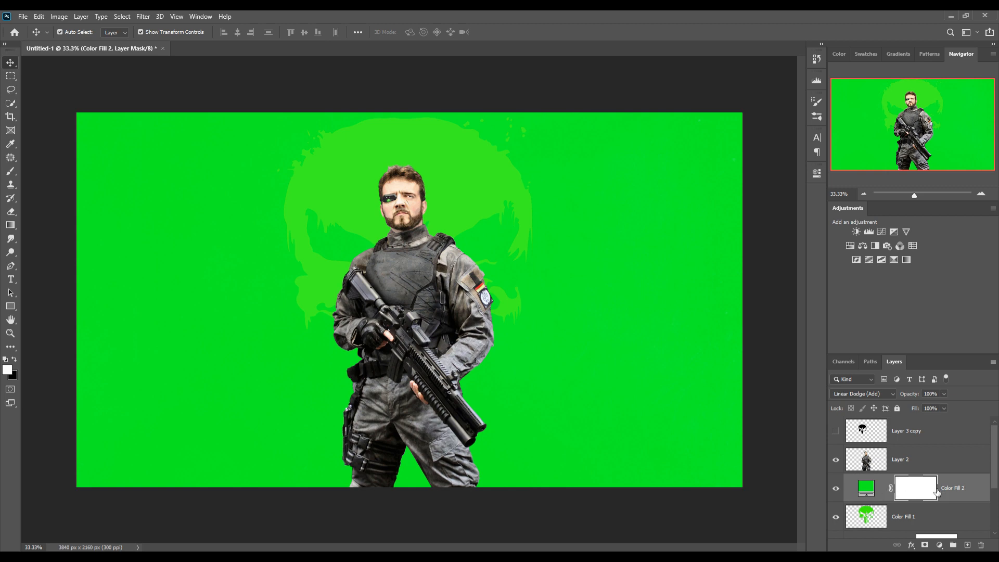
{"action": "right_click", "coordinate": [893, 497]}
{"action": "left_click", "coordinate": [893, 281]}
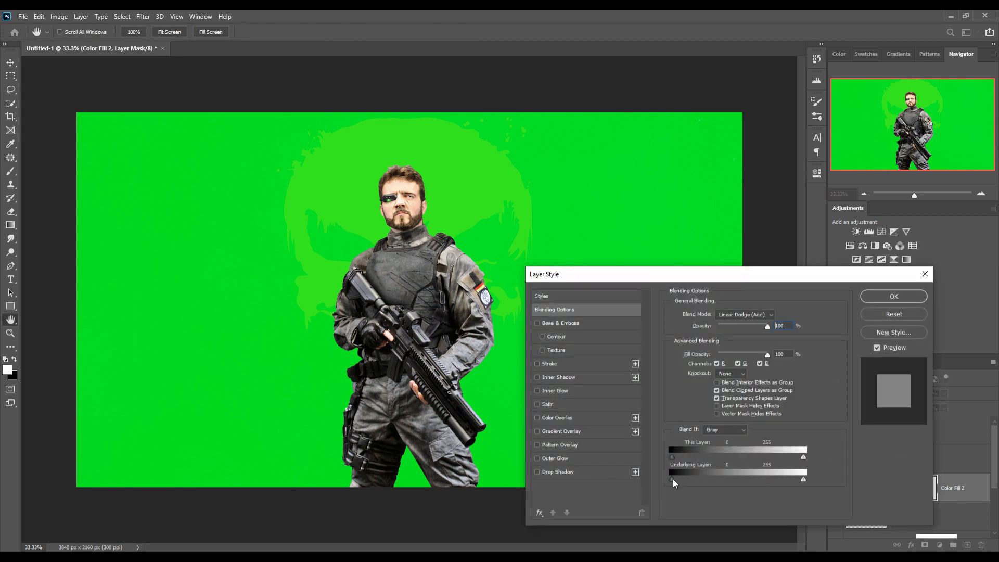
{"action": "left_click_drag", "start_coordinate": [673, 479], "coordinate": [680, 480]}
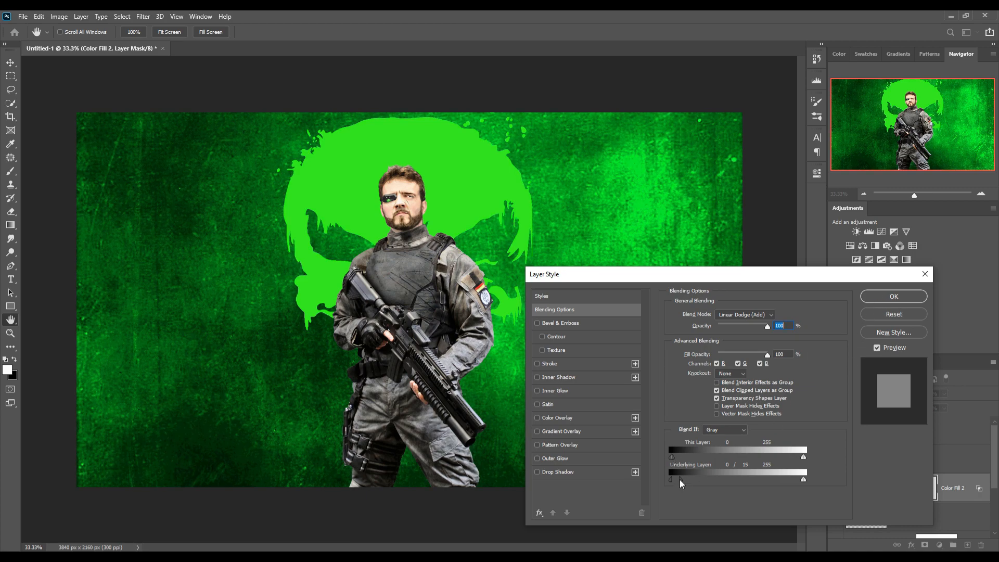
{"action": "left_click_drag", "start_coordinate": [679, 479], "coordinate": [677, 480]}
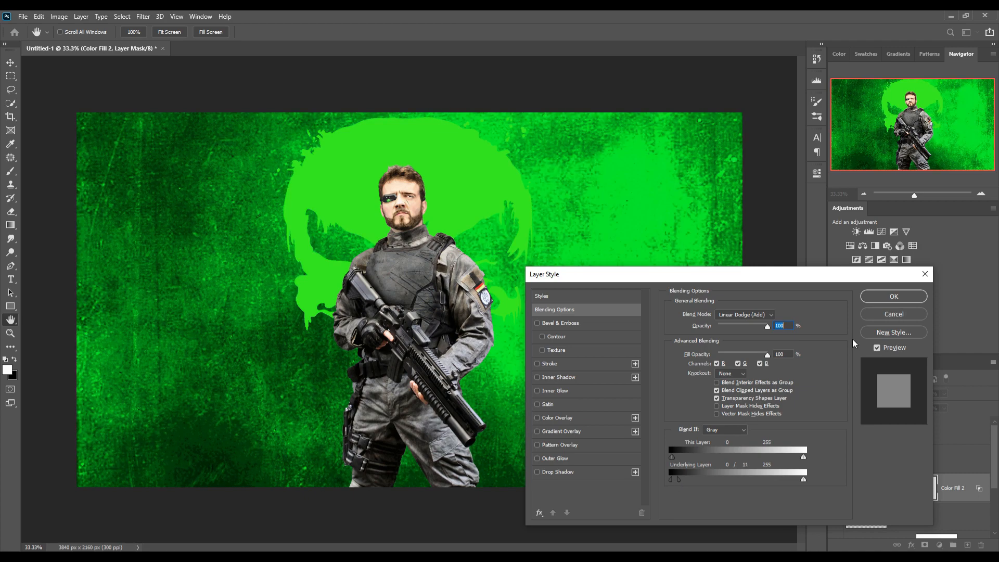
{"action": "left_click", "coordinate": [874, 298]}
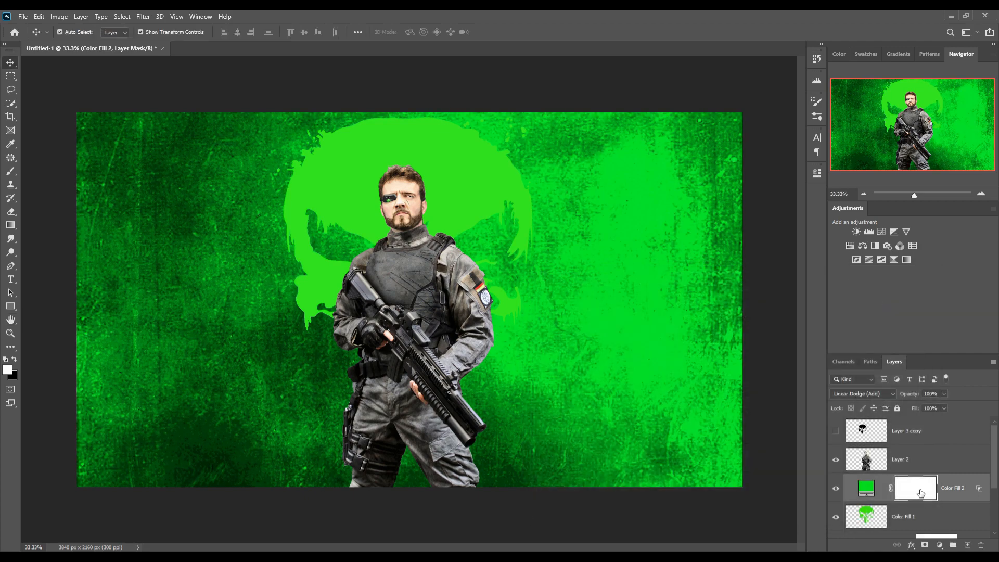
Invert the Color Fill 2 mask to black and paint a faint glow around the skull in white with a 600 px brush at 10% opacity.
{"action": "key", "text": "ctrl+i"}
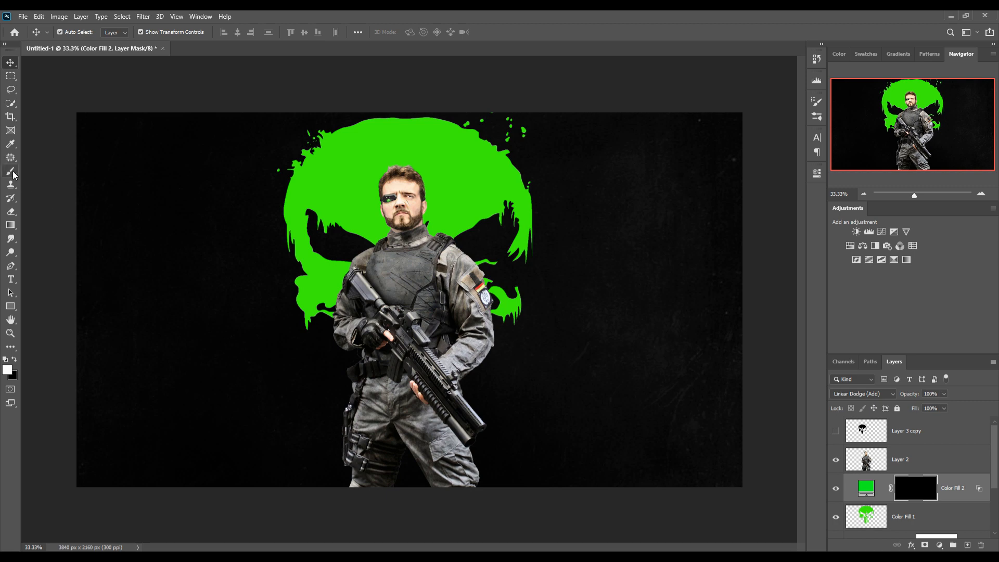
{"action": "left_click", "coordinate": [11, 171]}
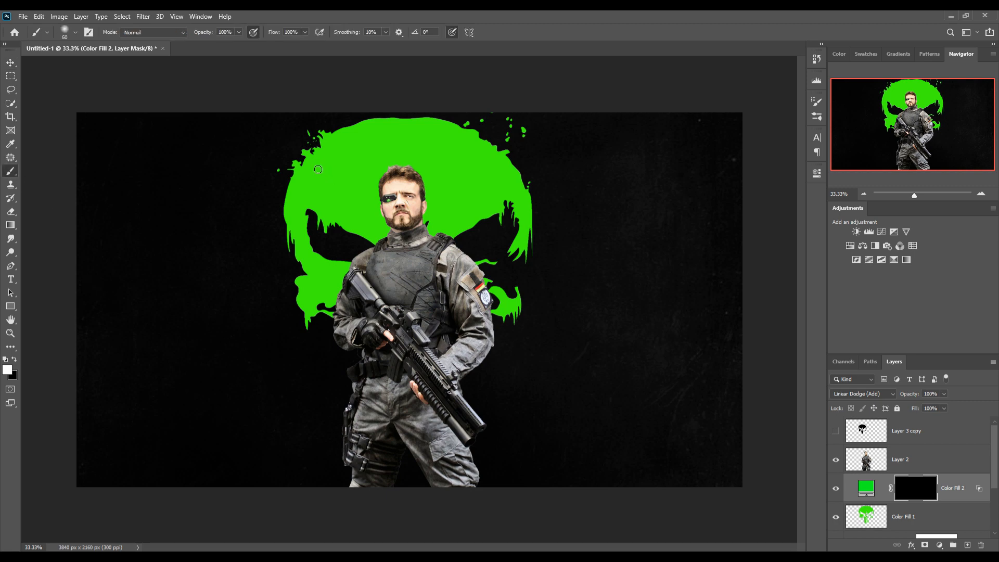
{"action": "key", "text": "bracketright"}
{"action": "key", "text": "bracketright"}
{"action": "key", "text": "bracketright"}
{"action": "left_click", "coordinate": [239, 32]}
{"action": "left_click", "coordinate": [294, 178]}
{"action": "left_click", "coordinate": [383, 182]}
{"action": "left_click", "coordinate": [463, 177]}
{"action": "left_click", "coordinate": [502, 185]}
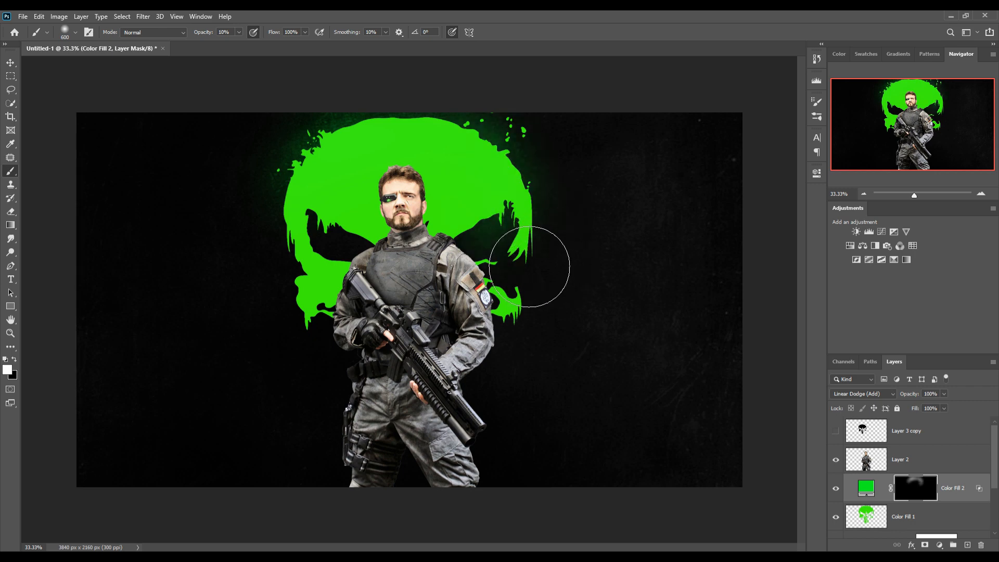
{"action": "mouse_move", "coordinate": [339, 242]}
{"action": "left_mouse_down"}
{"action": "mouse_move", "coordinate": [345, 299]}
{"action": "mouse_move", "coordinate": [316, 307]}
{"action": "mouse_move", "coordinate": [352, 363]}
{"action": "left_mouse_up"}
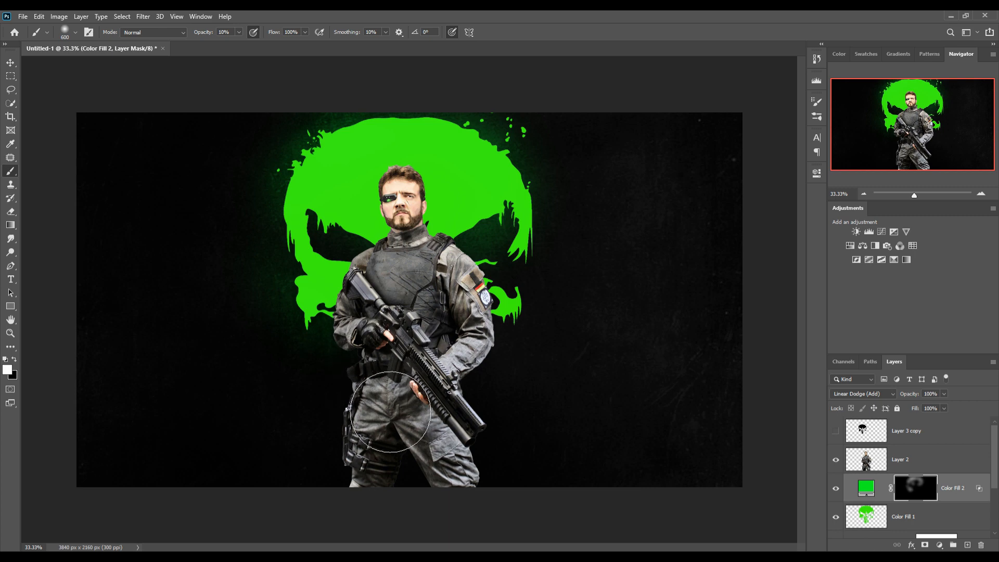
{"action": "mouse_move", "coordinate": [552, 342]}
{"action": "left_mouse_down"}
{"action": "mouse_move", "coordinate": [402, 285]}
{"action": "mouse_move", "coordinate": [512, 295]}
{"action": "mouse_move", "coordinate": [548, 267]}
{"action": "mouse_move", "coordinate": [573, 296]}
{"action": "mouse_move", "coordinate": [582, 268]}
{"action": "mouse_move", "coordinate": [565, 347]}
{"action": "mouse_move", "coordinate": [583, 324]}
{"action": "mouse_move", "coordinate": [571, 290]}
{"action": "left_mouse_up"}
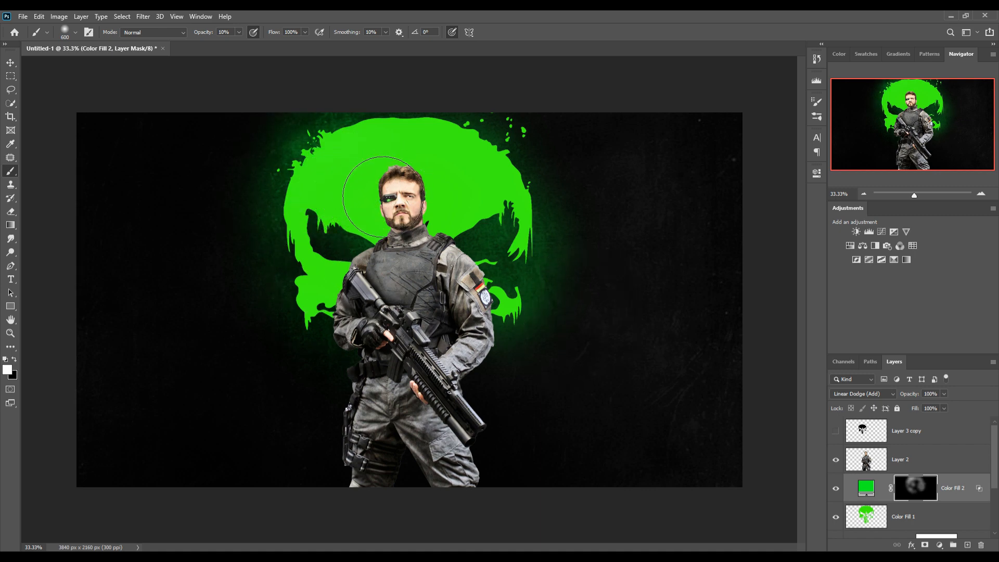
Paint a stronger glow over the skull's upper part on the Color Fill 2 mask with a smaller brush at 64% opacity.
{"action": "key", "text": "bracketleft"}
{"action": "key", "text": "bracketleft"}
{"action": "key", "text": "bracketleft"}
{"action": "key", "text": "bracketleft"}
{"action": "key", "text": "bracketleft"}
{"action": "key", "text": "bracketleft"}
{"action": "key", "text": "bracketleft"}
{"action": "left_click_drag", "start_coordinate": [239, 31], "coordinate": [265, 45]}
{"action": "mouse_move", "coordinate": [355, 144]}
{"action": "left_mouse_down"}
{"action": "mouse_move", "coordinate": [349, 157]}
{"action": "mouse_move", "coordinate": [380, 148]}
{"action": "mouse_move", "coordinate": [487, 159]}
{"action": "mouse_move", "coordinate": [513, 181]}
{"action": "mouse_move", "coordinate": [539, 245]}
{"action": "mouse_move", "coordinate": [524, 219]}
{"action": "mouse_move", "coordinate": [485, 226]}
{"action": "left_mouse_up"}
Brighten the glow in the skull's eye sockets and around its jaw with a 200 px brush at 64% opacity.
{"action": "key", "text": "bracketleft"}
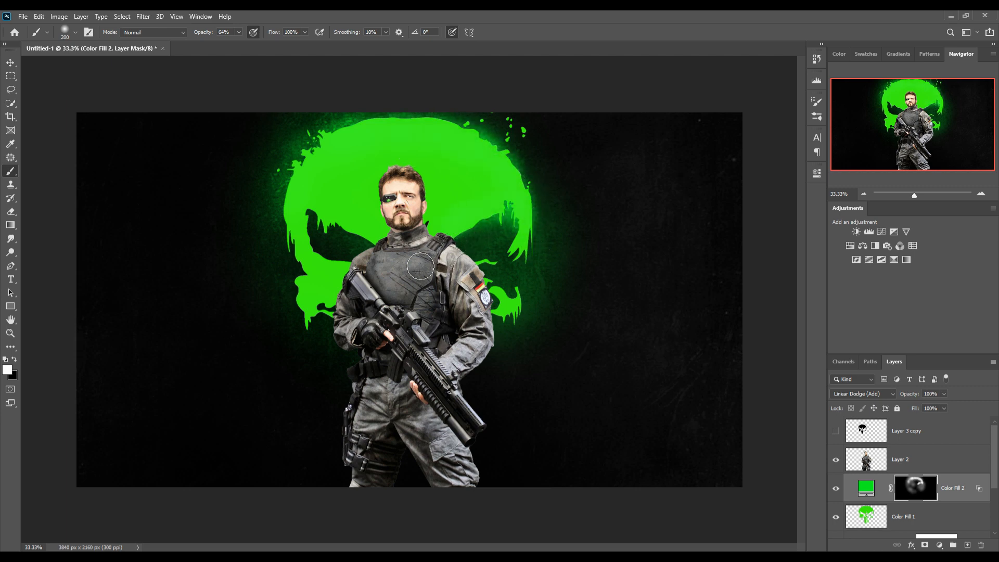
{"action": "left_click_drag", "start_coordinate": [323, 217], "coordinate": [392, 254]}
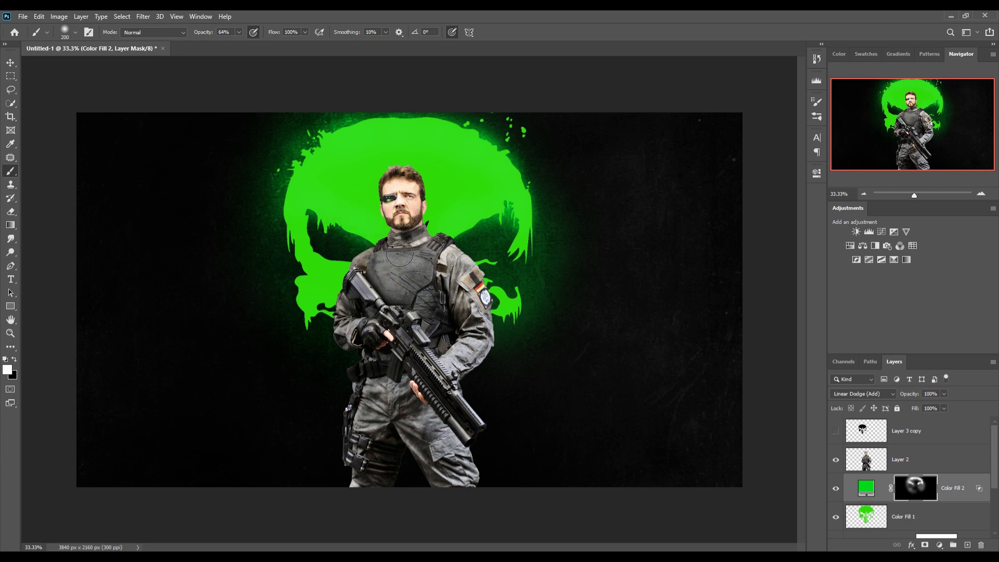
{"action": "mouse_move", "coordinate": [324, 229]}
{"action": "left_mouse_down"}
{"action": "mouse_move", "coordinate": [313, 266]}
{"action": "mouse_move", "coordinate": [312, 256]}
{"action": "mouse_move", "coordinate": [321, 281]}
{"action": "mouse_move", "coordinate": [336, 280]}
{"action": "mouse_move", "coordinate": [308, 265]}
{"action": "mouse_move", "coordinate": [329, 290]}
{"action": "mouse_move", "coordinate": [356, 284]}
{"action": "mouse_move", "coordinate": [379, 303]}
{"action": "left_mouse_up"}
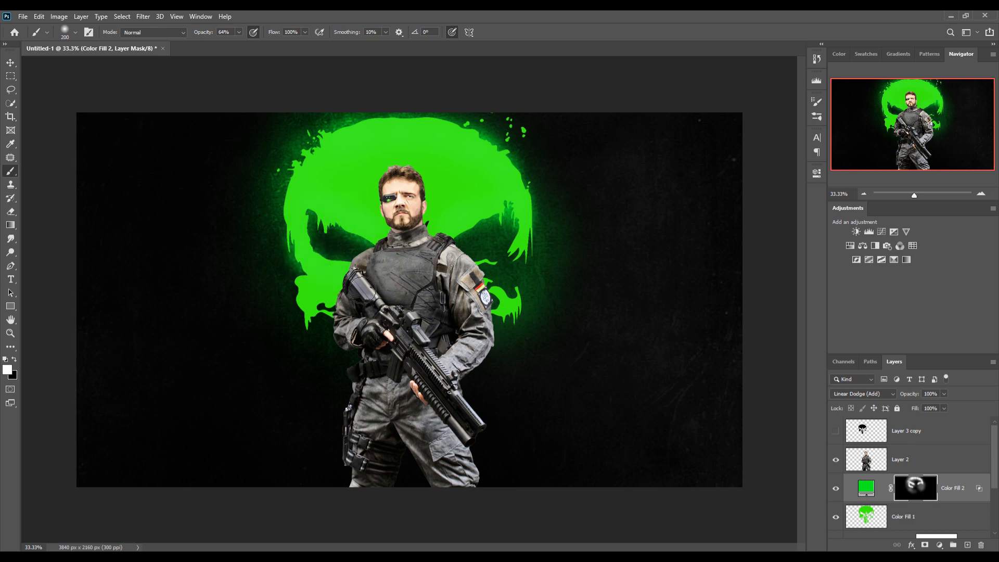
{"action": "mouse_move", "coordinate": [317, 297]}
{"action": "left_mouse_down"}
{"action": "mouse_move", "coordinate": [307, 299]}
{"action": "mouse_move", "coordinate": [324, 319]}
{"action": "mouse_move", "coordinate": [317, 328]}
{"action": "mouse_move", "coordinate": [329, 321]}
{"action": "mouse_move", "coordinate": [362, 334]}
{"action": "left_mouse_up"}
{"action": "mouse_move", "coordinate": [520, 335]}
{"action": "left_mouse_down"}
{"action": "mouse_move", "coordinate": [527, 315]}
{"action": "mouse_move", "coordinate": [513, 306]}
{"action": "left_mouse_up"}
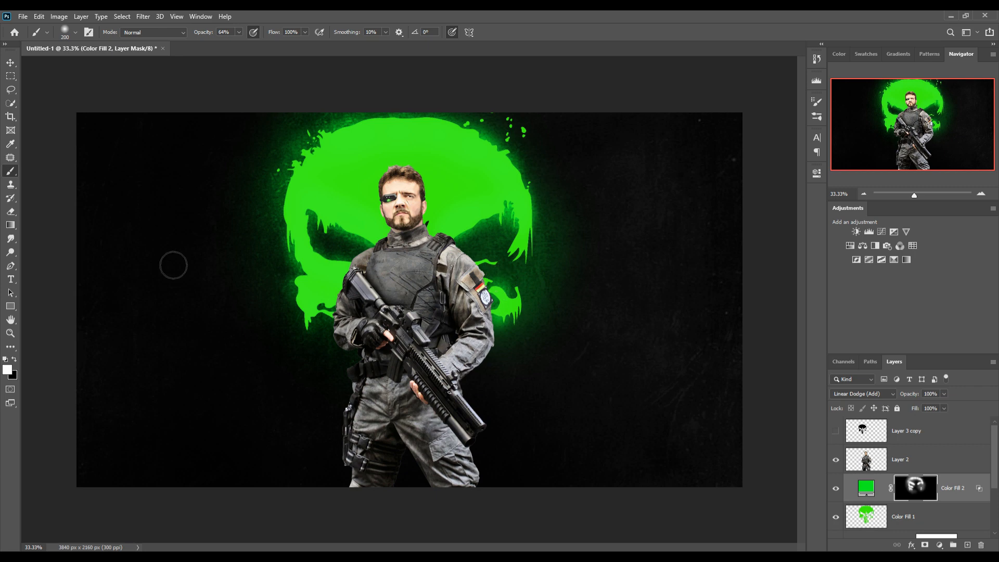
Add a Curves adjustment clipped to the soldier on Layer 2 and lower its midtones to darken him.
{"action": "left_click", "coordinate": [10, 64]}
{"action": "left_click", "coordinate": [421, 292]}
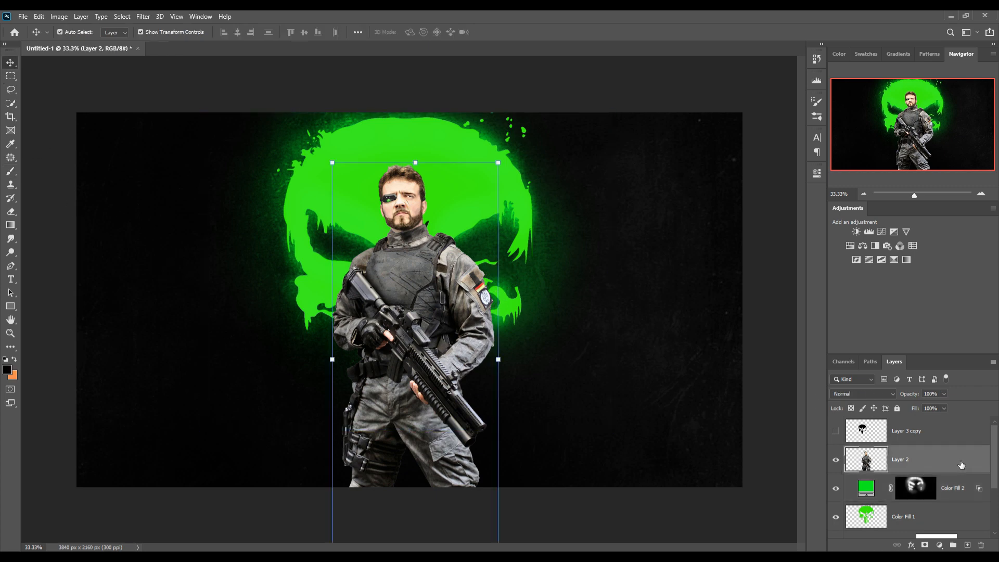
{"action": "left_click", "coordinate": [967, 544]}
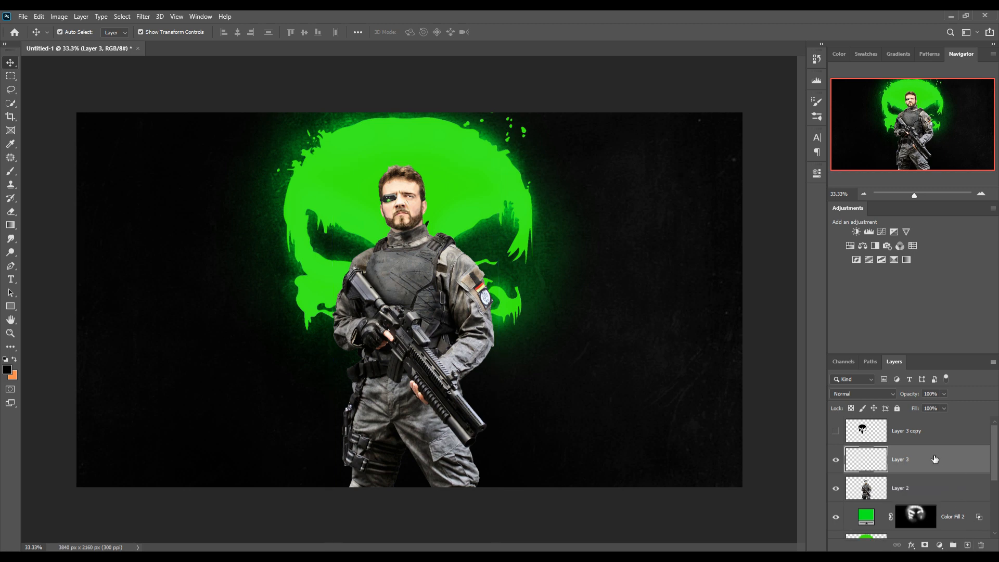
{"action": "key", "text": "Delete"}
{"action": "left_click", "coordinate": [940, 545]}
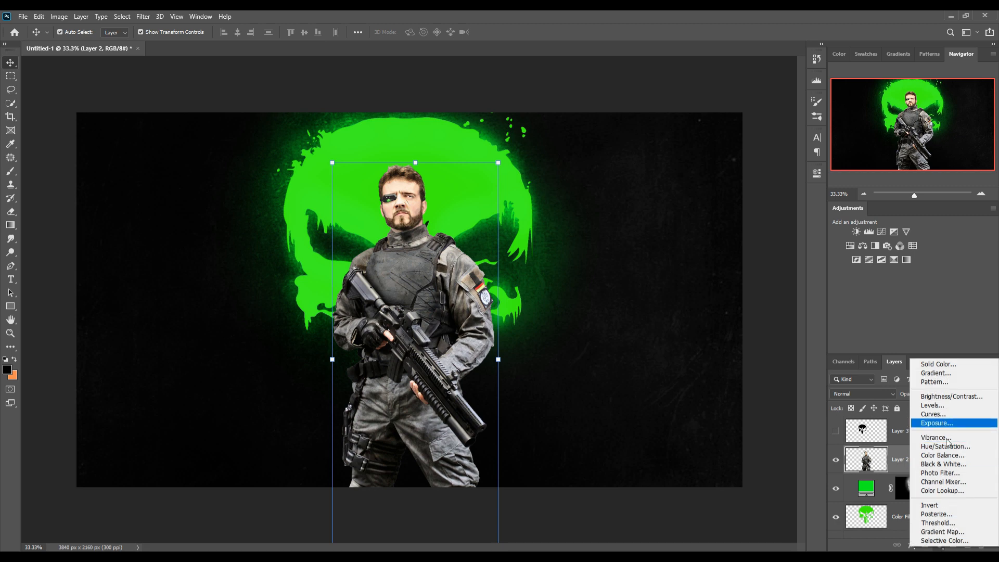
{"action": "left_click", "coordinate": [939, 415]}
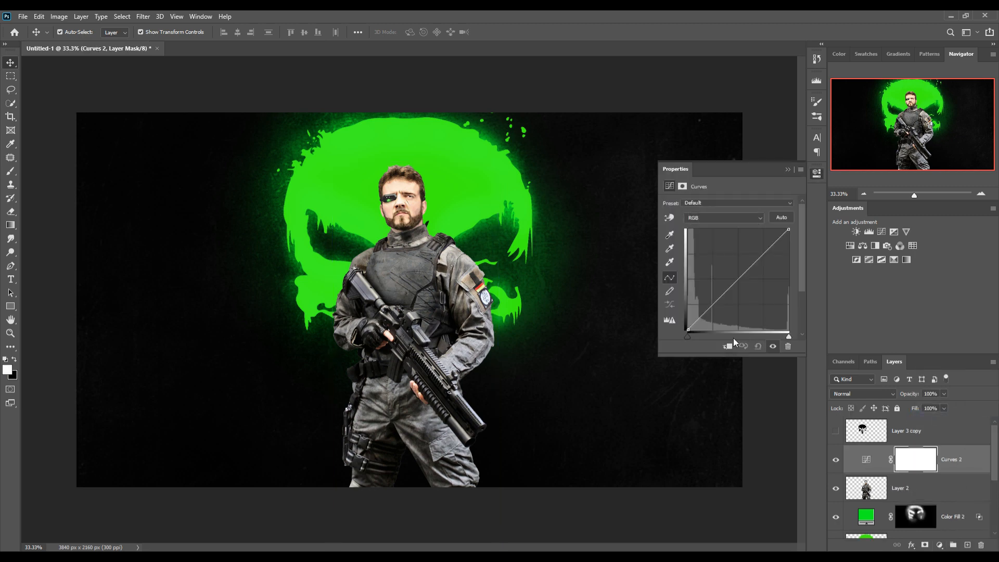
{"action": "left_click_drag", "start_coordinate": [743, 286], "coordinate": [753, 300]}
{"action": "left_click", "coordinate": [786, 172]}
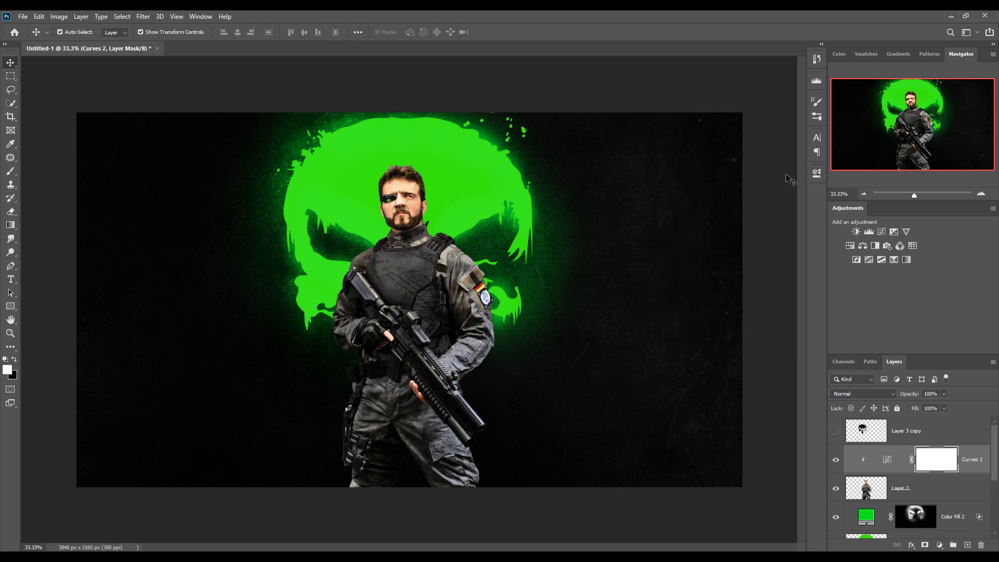
Add a Color Balance adjustment clipped to the soldier and shift the midtones' Magenta-Green value to +34.
{"action": "left_click", "coordinate": [964, 493]}
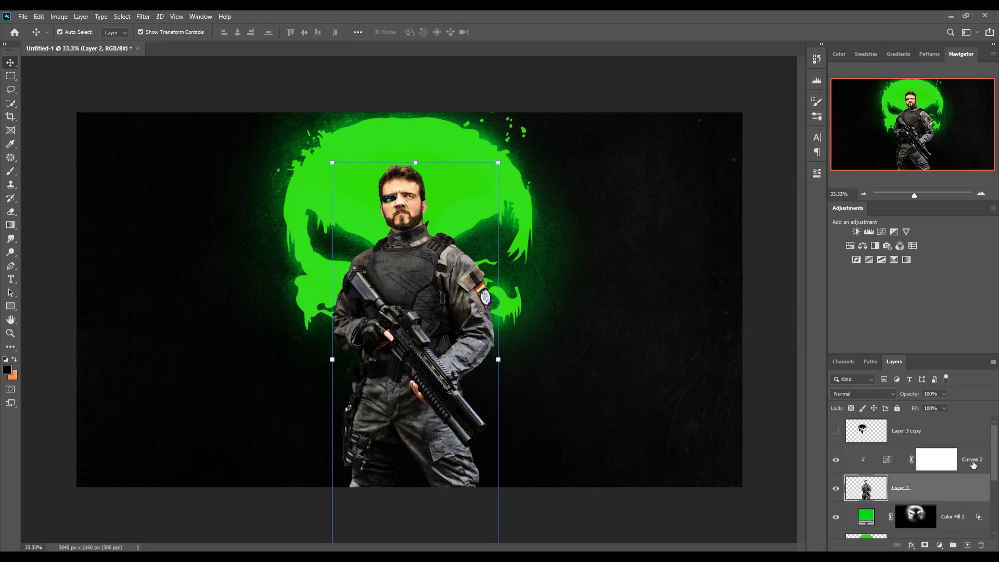
{"action": "left_click", "coordinate": [971, 465]}
{"action": "left_click", "coordinate": [940, 545]}
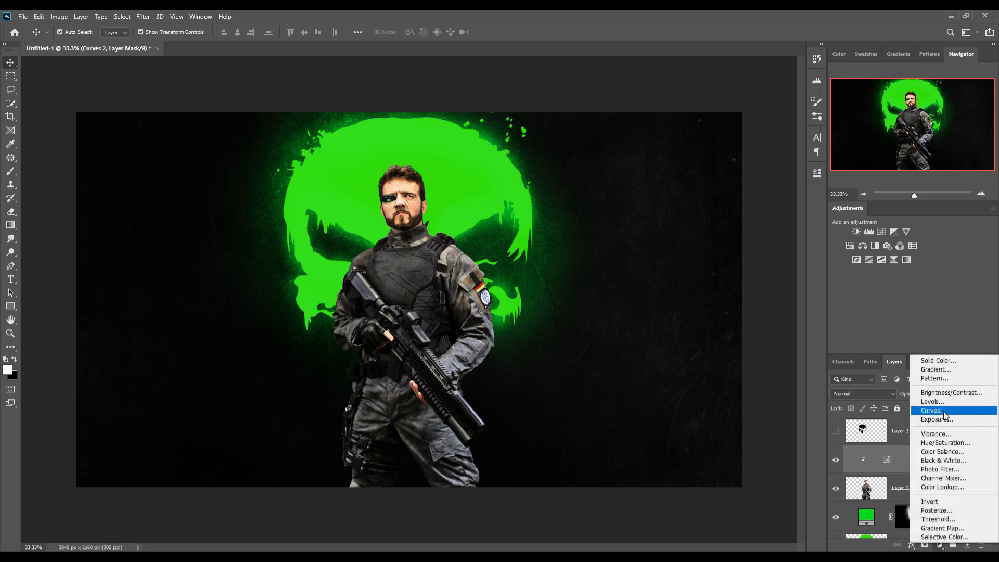
{"action": "left_click", "coordinate": [944, 452]}
{"action": "left_click", "coordinate": [729, 347]}
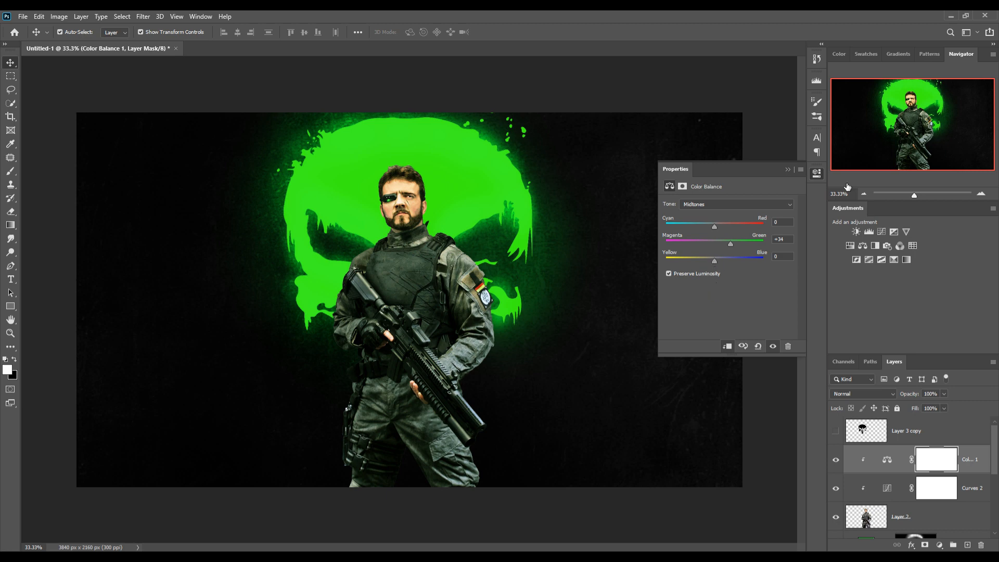
{"action": "left_click", "coordinate": [787, 169]}
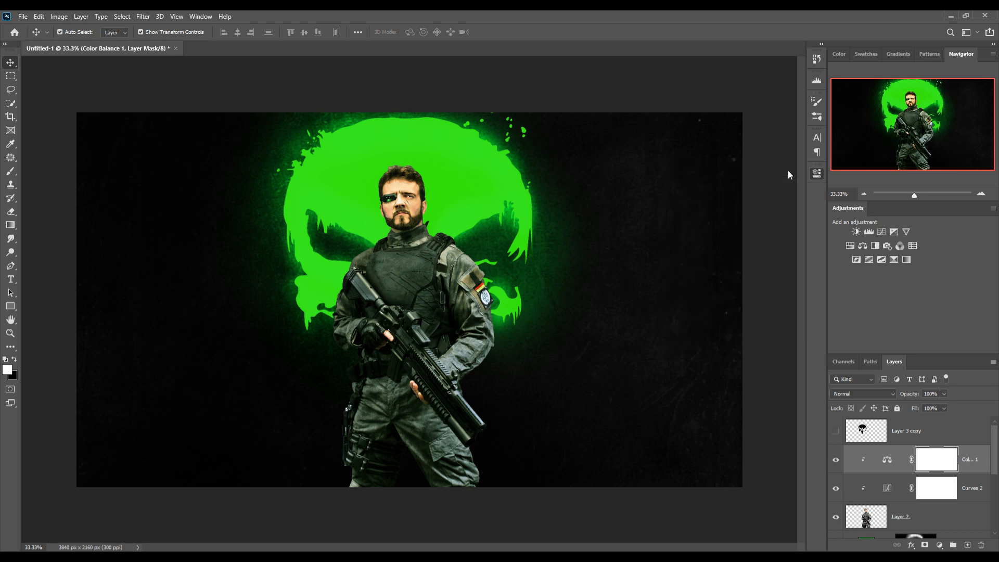
Add an empty layer above the Color Balance adjustment, set it to Linear Dodge (Add) and clip it to the soldier.
{"action": "left_click", "coordinate": [985, 465]}
{"action": "left_click", "coordinate": [968, 544]}
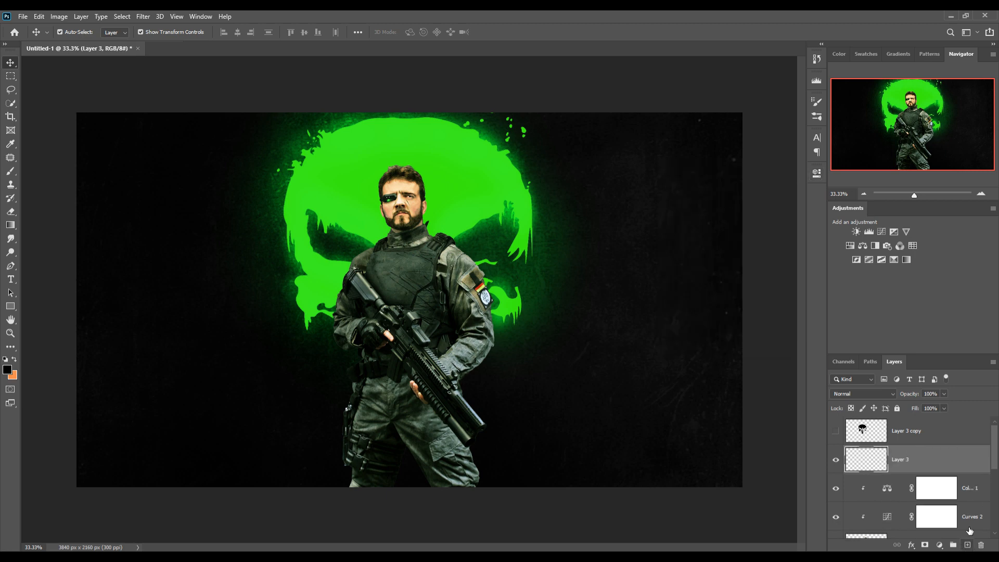
{"action": "left_click", "coordinate": [863, 394]}
{"action": "left_click", "coordinate": [864, 395]}
{"action": "right_click", "coordinate": [936, 456]}
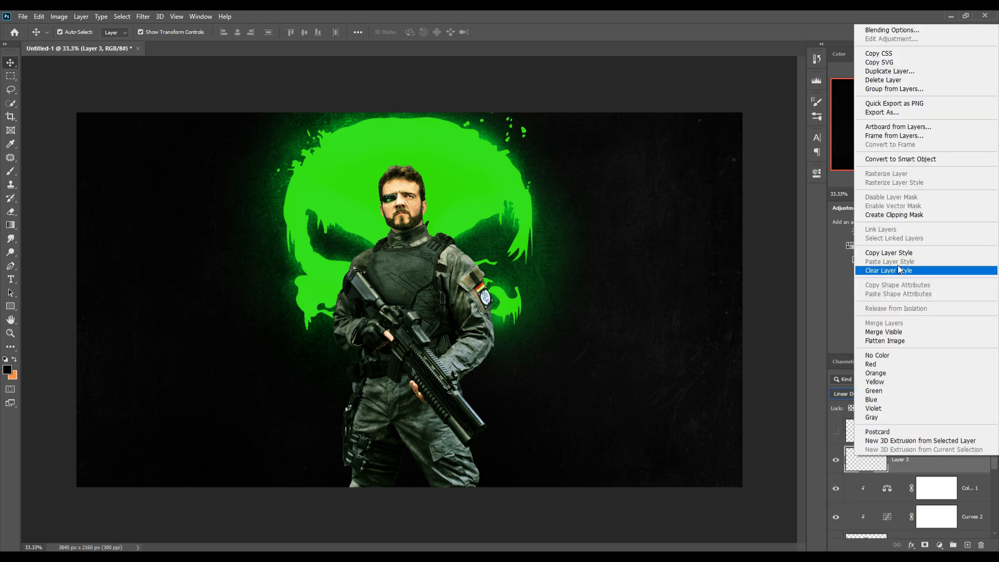
{"action": "left_click", "coordinate": [900, 215]}
Add a Solid Color fill of green 1ffb02 over the soldier as a clipped Linear Dodge (Add) layer.
{"action": "left_click", "coordinate": [939, 545]}
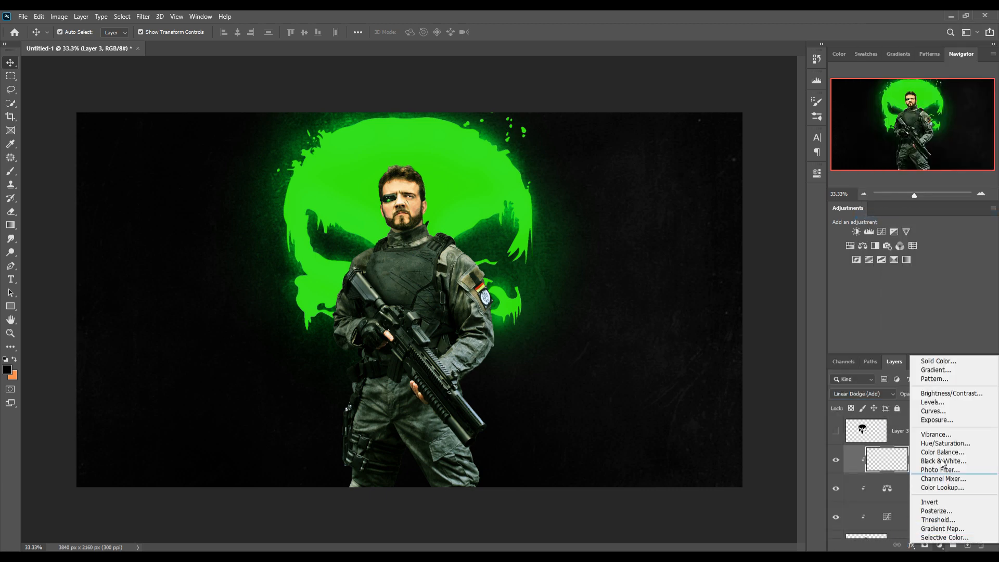
{"action": "left_click", "coordinate": [933, 364]}
{"action": "left_click", "coordinate": [436, 168]}
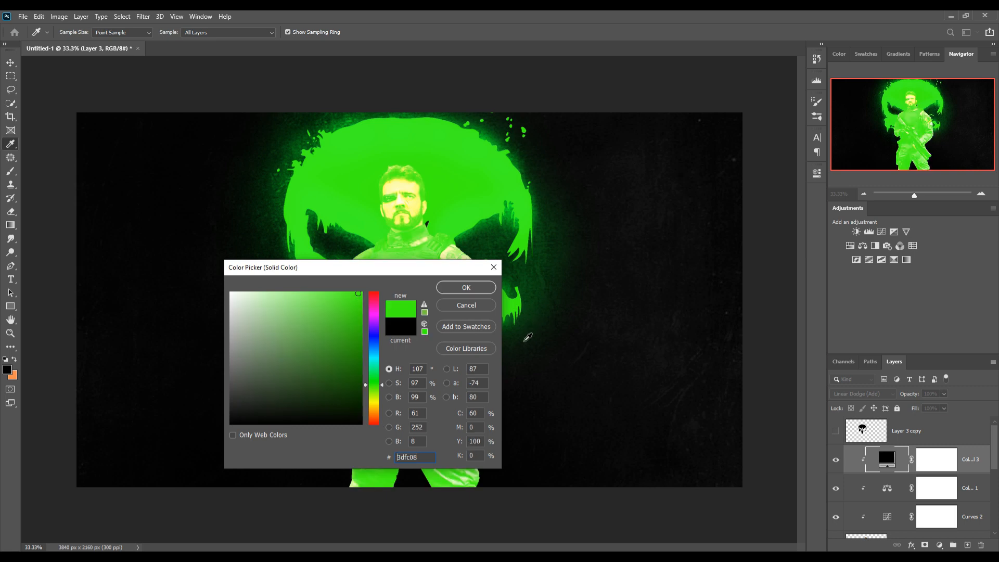
{"action": "left_click_drag", "start_coordinate": [418, 268], "coordinate": [732, 275]}
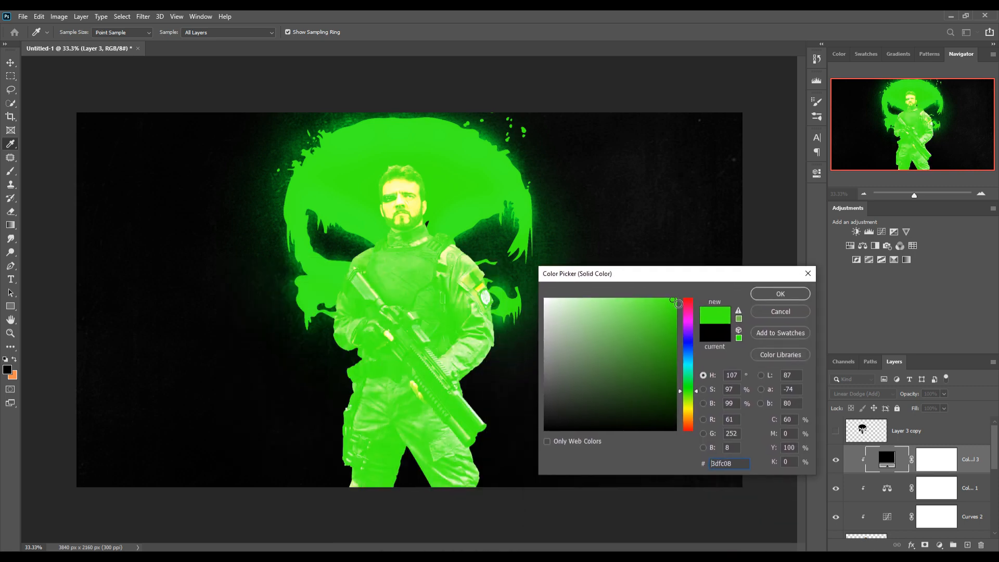
{"action": "left_click", "coordinate": [674, 300]}
{"action": "mouse_move", "coordinate": [701, 391]}
{"action": "left_mouse_down"}
{"action": "mouse_move", "coordinate": [701, 407]}
{"action": "mouse_move", "coordinate": [703, 393]}
{"action": "left_mouse_up"}
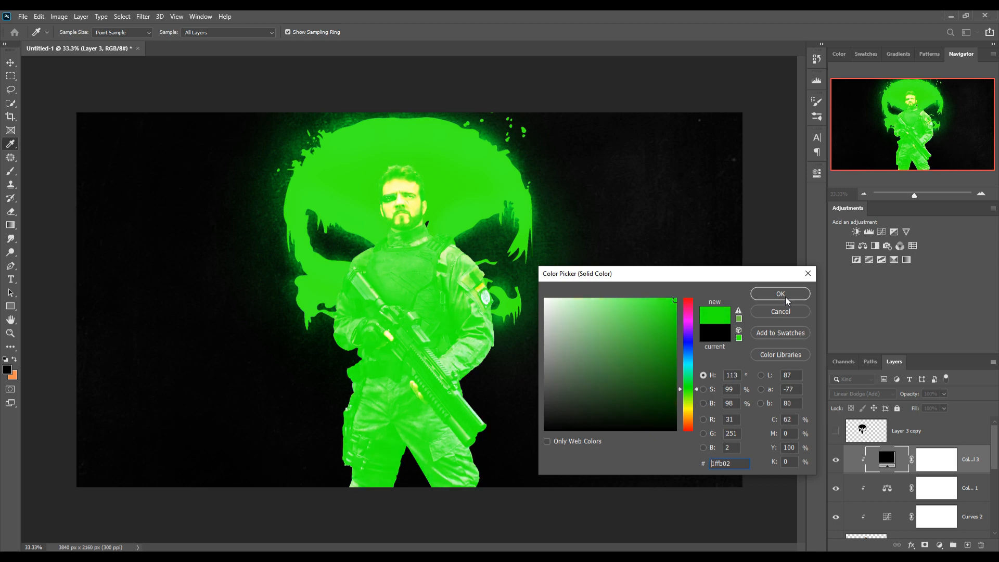
{"action": "left_click", "coordinate": [780, 293]}
Blend the soldier's green fill into his shadows by splitting the Underlying Layer's black Blend If slider to 0 / 74.
{"action": "left_click", "coordinate": [941, 463]}
{"action": "right_click", "coordinate": [888, 462]}
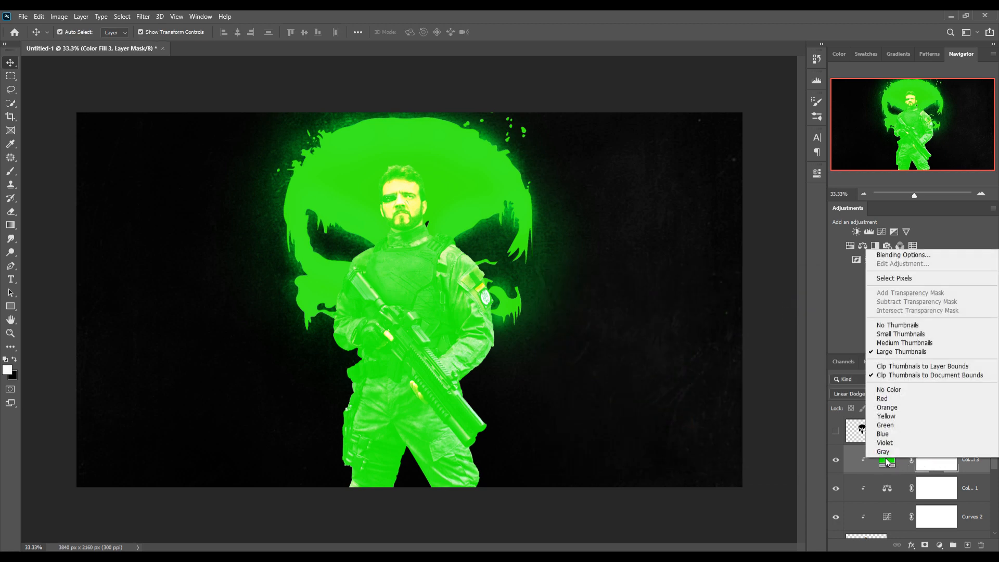
{"action": "left_click", "coordinate": [885, 255]}
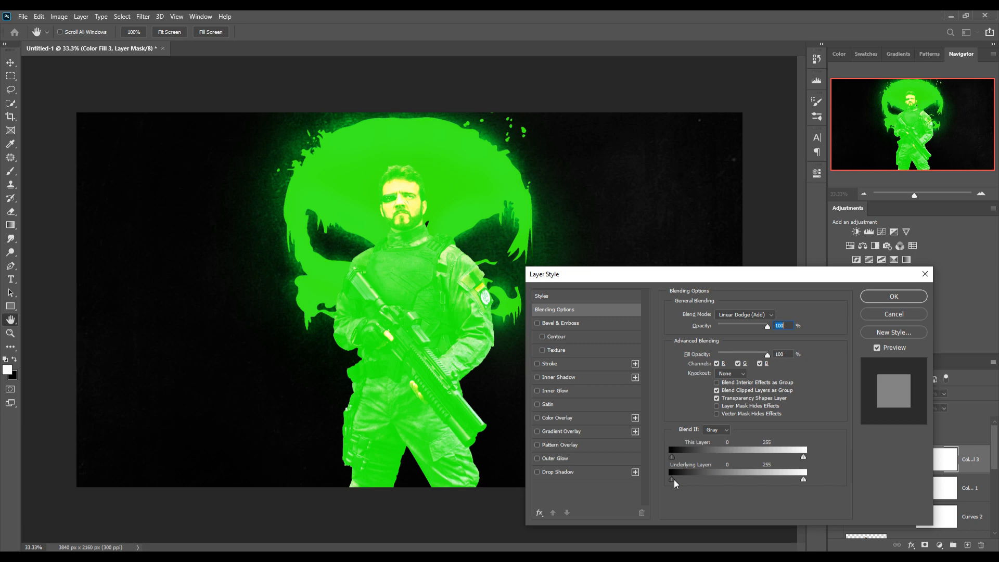
{"action": "left_click_drag", "start_coordinate": [673, 479], "coordinate": [706, 479]}
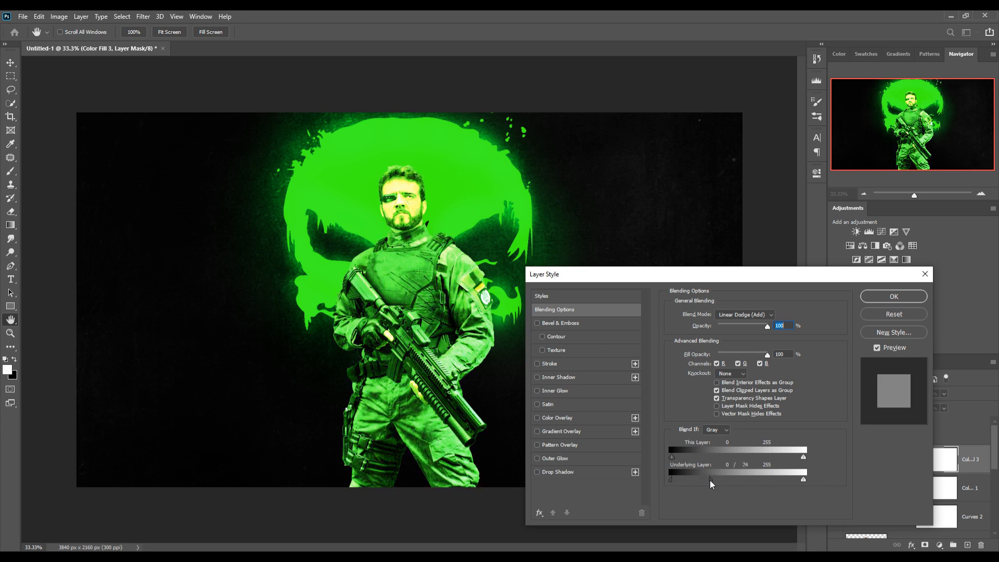
{"action": "left_click", "coordinate": [901, 297]}
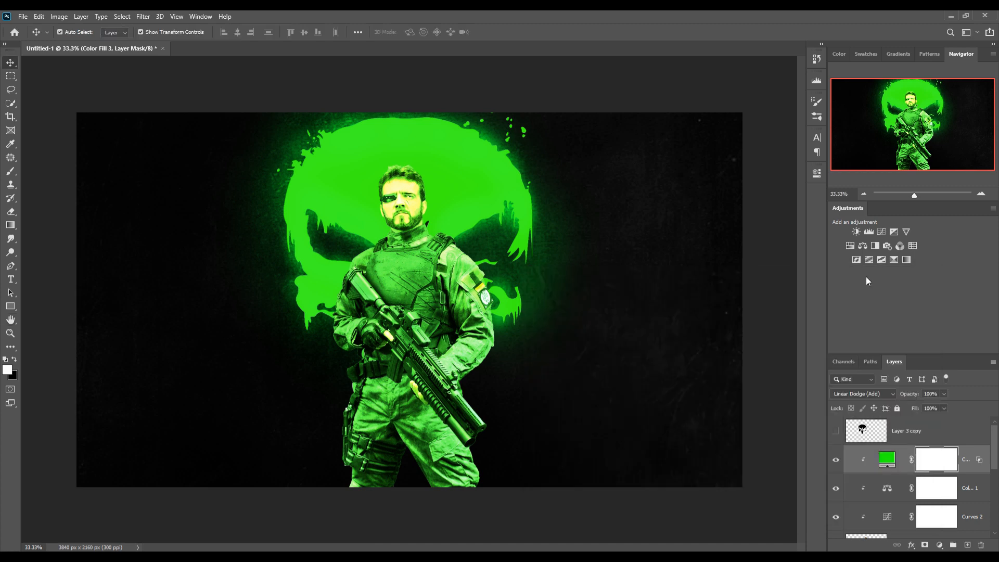
Invert the soldier's green fill mask and paint a rim light along his neck, shoulder and patched upper arm with a 70 px brush at 100% opacity.
{"action": "left_click", "coordinate": [11, 279]}
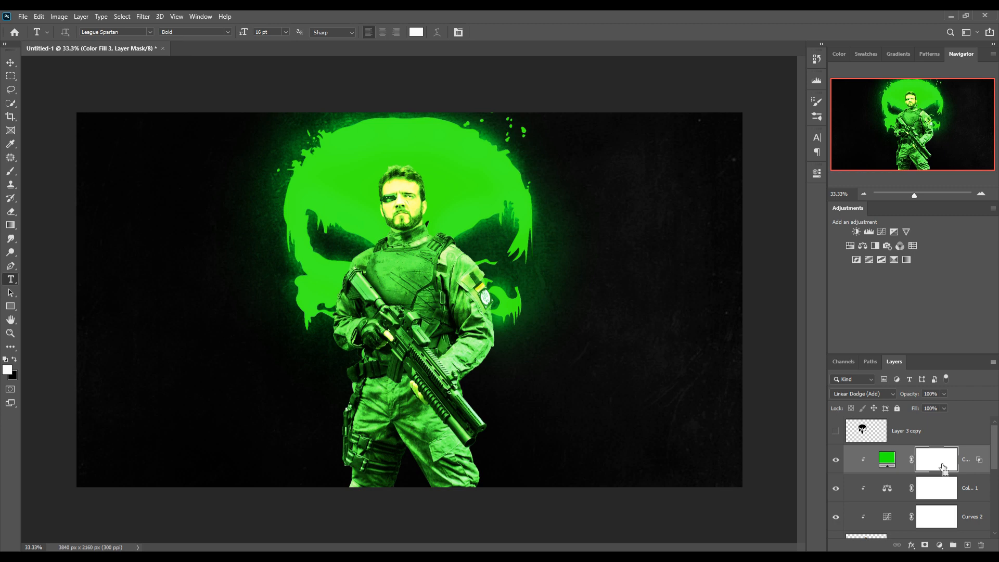
{"action": "key", "text": "ctrl+i"}
{"action": "left_click", "coordinate": [10, 171]}
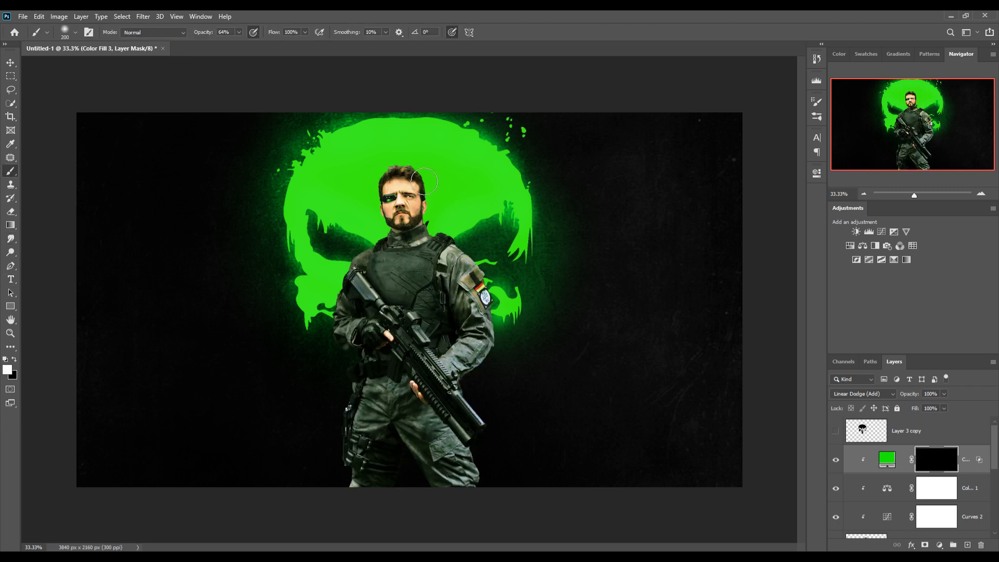
{"action": "key", "text": "ctrl+plus"}
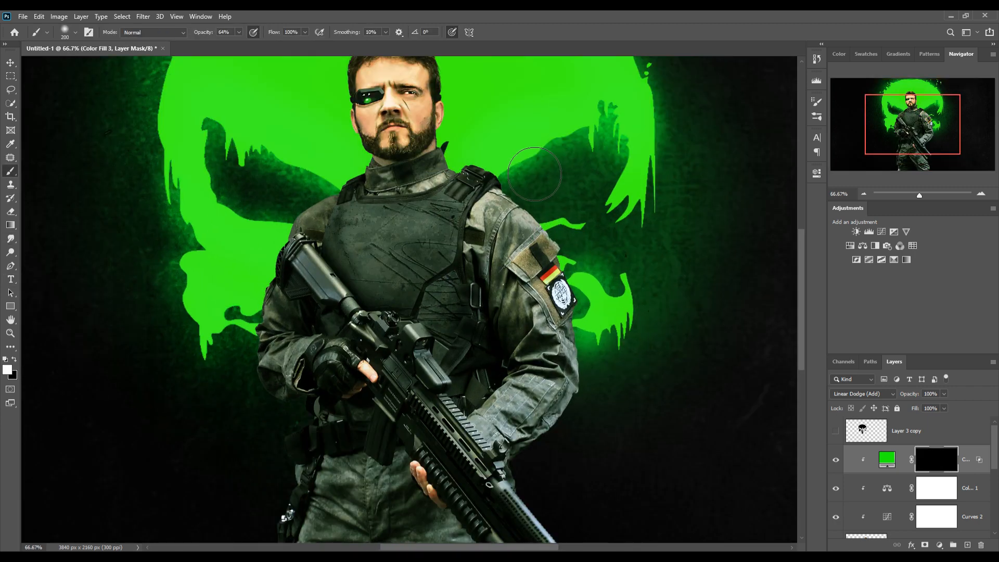
{"action": "key", "text": "bracketleft"}
{"action": "key", "text": "bracketleft"}
{"action": "left_click", "coordinate": [239, 32]}
{"action": "left_click", "coordinate": [469, 157]}
{"action": "key", "text": "bracketleft"}
{"action": "mouse_move", "coordinate": [458, 151]}
{"action": "left_mouse_down"}
{"action": "mouse_move", "coordinate": [460, 91]}
{"action": "mouse_move", "coordinate": [464, 115]}
{"action": "left_mouse_up"}
{"action": "left_click_drag", "start_coordinate": [472, 172], "coordinate": [481, 167]}
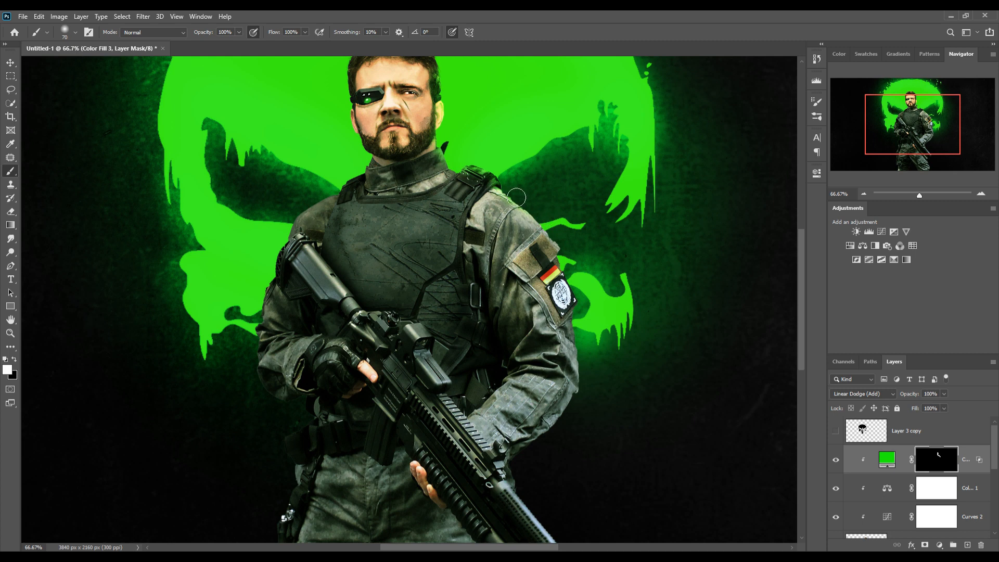
{"action": "left_click_drag", "start_coordinate": [524, 201], "coordinate": [586, 286]}
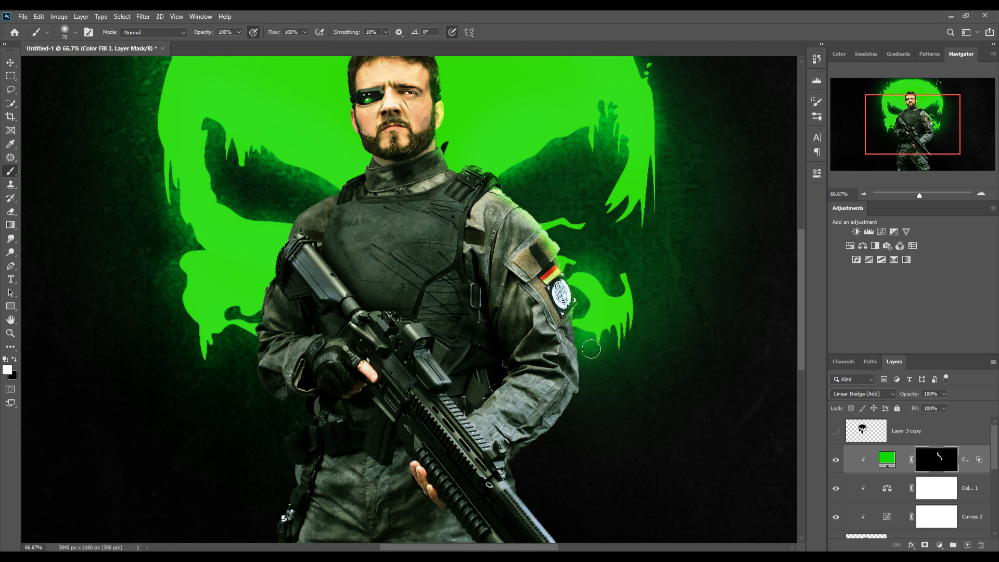
Extend the green rim light on the mask along the forearm, the rifle's front end and the outer edges of both legs.
{"action": "mouse_move", "coordinate": [591, 349]}
{"action": "left_mouse_down"}
{"action": "mouse_move", "coordinate": [598, 405]}
{"action": "mouse_move", "coordinate": [577, 430]}
{"action": "mouse_move", "coordinate": [597, 395]}
{"action": "mouse_move", "coordinate": [579, 430]}
{"action": "mouse_move", "coordinate": [576, 418]}
{"action": "mouse_move", "coordinate": [526, 474]}
{"action": "mouse_move", "coordinate": [558, 531]}
{"action": "left_mouse_up"}
{"action": "mouse_move", "coordinate": [565, 487]}
{"action": "left_mouse_down"}
{"action": "mouse_move", "coordinate": [422, 256]}
{"action": "mouse_move", "coordinate": [411, 290]}
{"action": "left_mouse_up"}
{"action": "mouse_move", "coordinate": [432, 396]}
{"action": "left_mouse_down"}
{"action": "mouse_move", "coordinate": [402, 387]}
{"action": "mouse_move", "coordinate": [425, 430]}
{"action": "mouse_move", "coordinate": [423, 438]}
{"action": "mouse_move", "coordinate": [416, 426]}
{"action": "mouse_move", "coordinate": [418, 466]}
{"action": "mouse_move", "coordinate": [411, 443]}
{"action": "mouse_move", "coordinate": [406, 466]}
{"action": "left_mouse_up"}
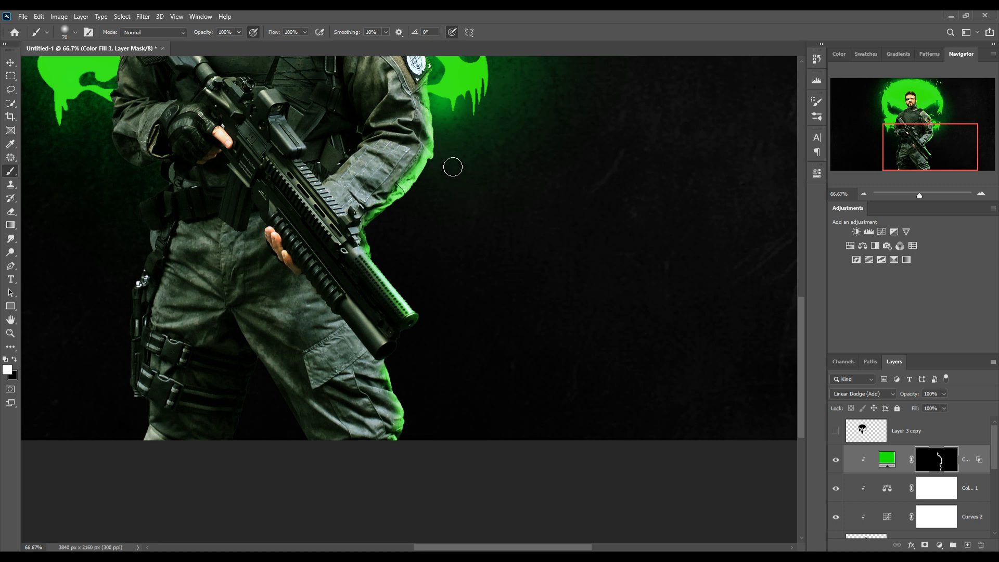
{"action": "mouse_move", "coordinate": [163, 247]}
{"action": "left_mouse_down"}
{"action": "mouse_move", "coordinate": [127, 333]}
{"action": "mouse_move", "coordinate": [136, 313]}
{"action": "mouse_move", "coordinate": [132, 432]}
{"action": "mouse_move", "coordinate": [147, 409]}
{"action": "mouse_move", "coordinate": [143, 434]}
{"action": "mouse_move", "coordinate": [149, 415]}
{"action": "mouse_move", "coordinate": [153, 427]}
{"action": "mouse_move", "coordinate": [143, 470]}
{"action": "left_mouse_up"}
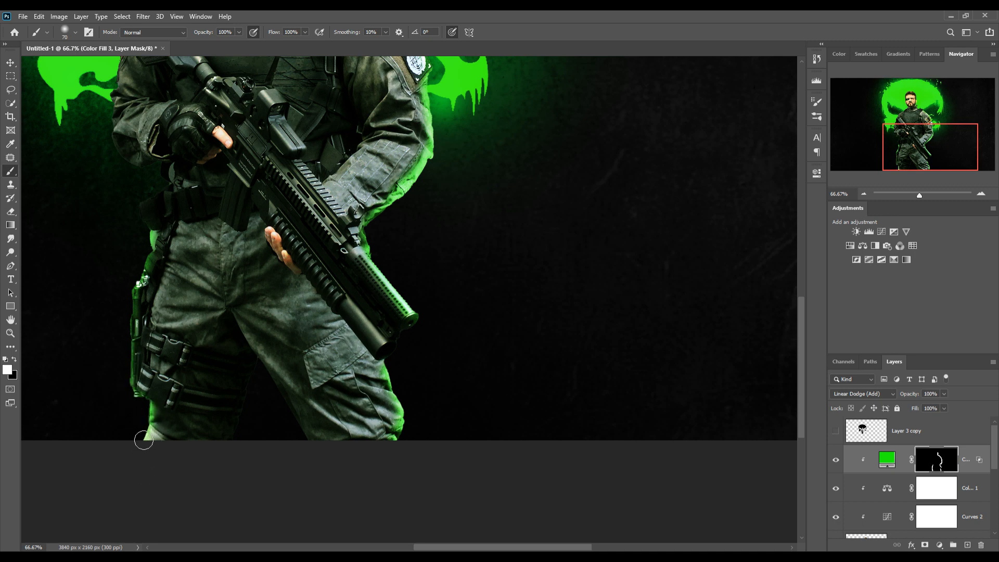
Continue the green rim light on the fill mask along the soldier's belt side, gloved arm, rifle-stock shoulder, face edge and hair.
{"action": "left_click_drag", "start_coordinate": [141, 391], "coordinate": [365, 541]}
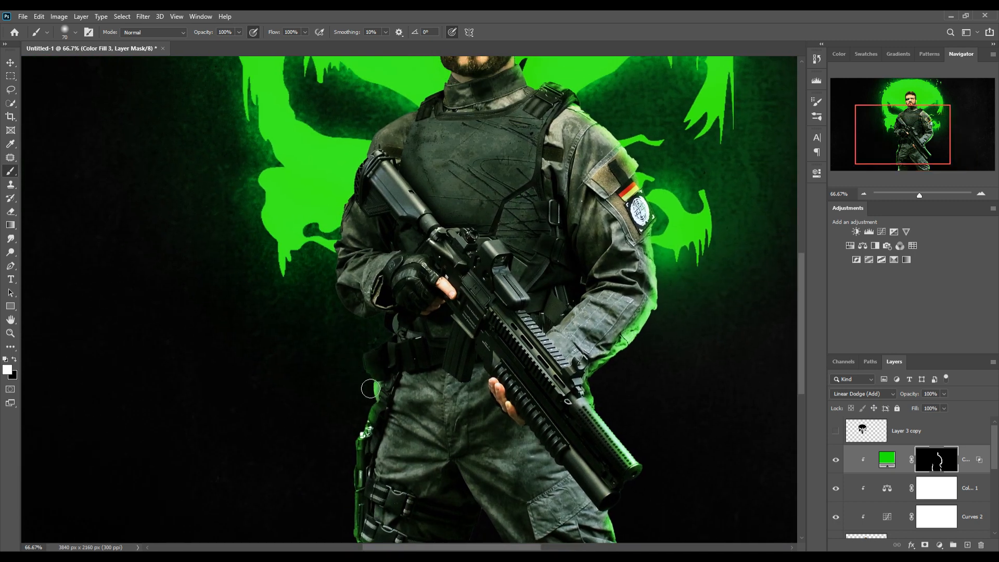
{"action": "mouse_move", "coordinate": [397, 340]}
{"action": "left_mouse_down"}
{"action": "mouse_move", "coordinate": [390, 316]}
{"action": "mouse_move", "coordinate": [356, 335]}
{"action": "mouse_move", "coordinate": [327, 281]}
{"action": "mouse_move", "coordinate": [355, 332]}
{"action": "mouse_move", "coordinate": [335, 288]}
{"action": "mouse_move", "coordinate": [336, 239]}
{"action": "mouse_move", "coordinate": [339, 263]}
{"action": "mouse_move", "coordinate": [371, 146]}
{"action": "left_mouse_up"}
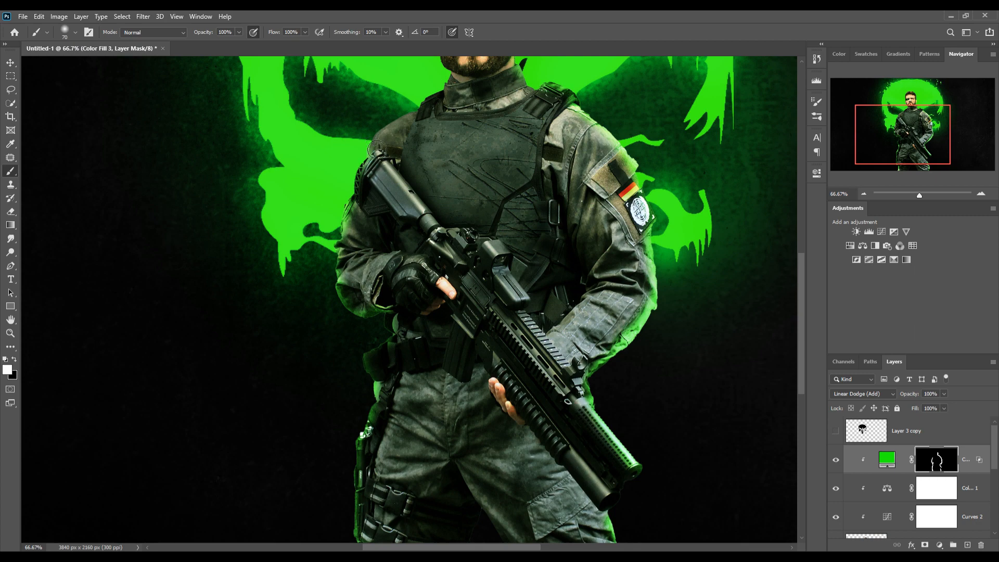
{"action": "mouse_move", "coordinate": [406, 115]}
{"action": "left_mouse_down"}
{"action": "mouse_move", "coordinate": [450, 96]}
{"action": "mouse_move", "coordinate": [384, 138]}
{"action": "left_mouse_up"}
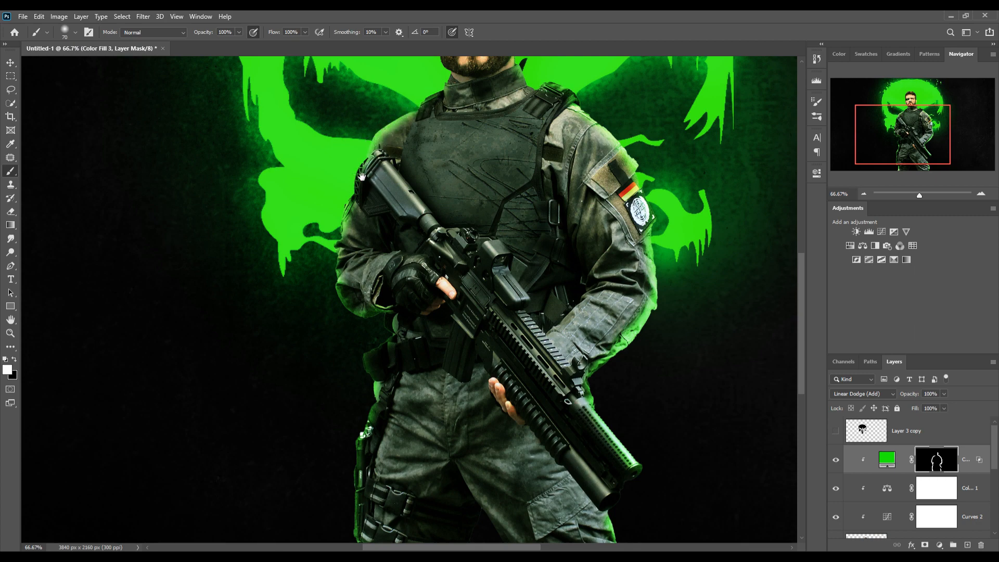
{"action": "left_click_drag", "start_coordinate": [362, 177], "coordinate": [352, 307]}
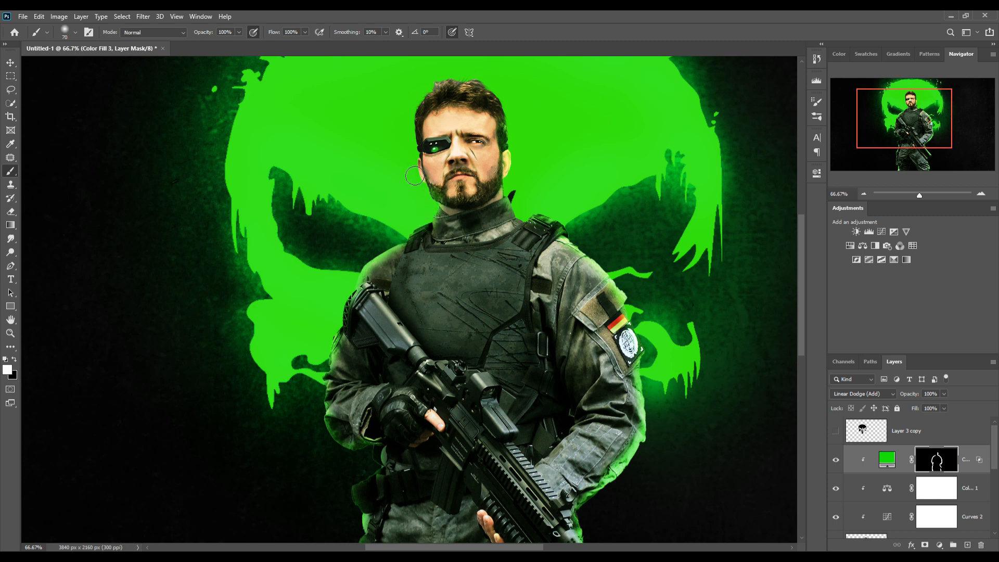
{"action": "left_click_drag", "start_coordinate": [421, 155], "coordinate": [420, 106]}
{"action": "left_click_drag", "start_coordinate": [476, 82], "coordinate": [500, 81]}
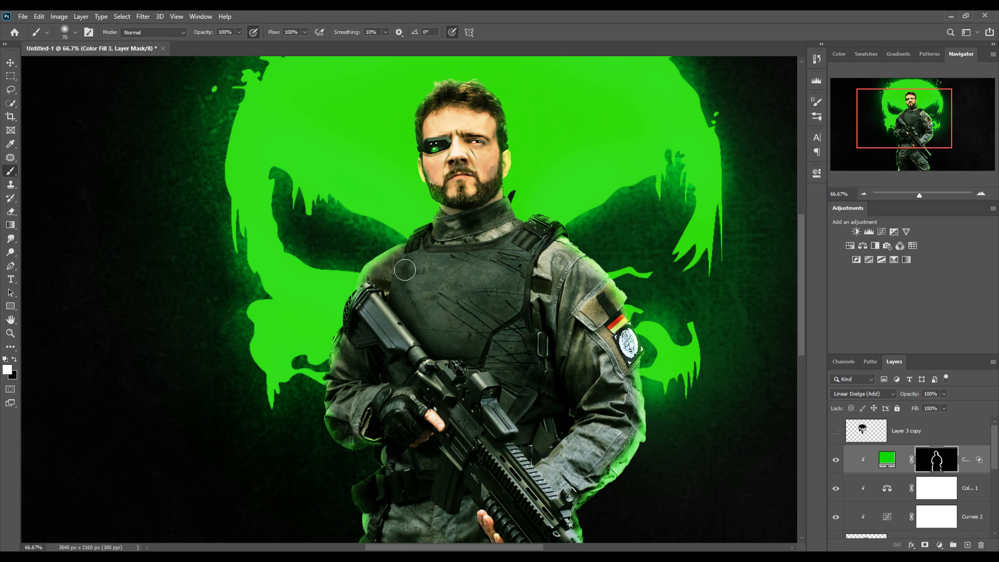
Widen the green glow on the fill mask over both shoulders, the arms and the lower body with a soft 250 px brush.
{"action": "mouse_move", "coordinate": [409, 286]}
{"action": "left_mouse_down"}
{"action": "mouse_move", "coordinate": [364, 318]}
{"action": "mouse_move", "coordinate": [368, 371]}
{"action": "mouse_move", "coordinate": [380, 333]}
{"action": "mouse_move", "coordinate": [379, 367]}
{"action": "mouse_move", "coordinate": [386, 344]}
{"action": "mouse_move", "coordinate": [351, 405]}
{"action": "mouse_move", "coordinate": [350, 389]}
{"action": "mouse_move", "coordinate": [336, 479]}
{"action": "left_mouse_up"}
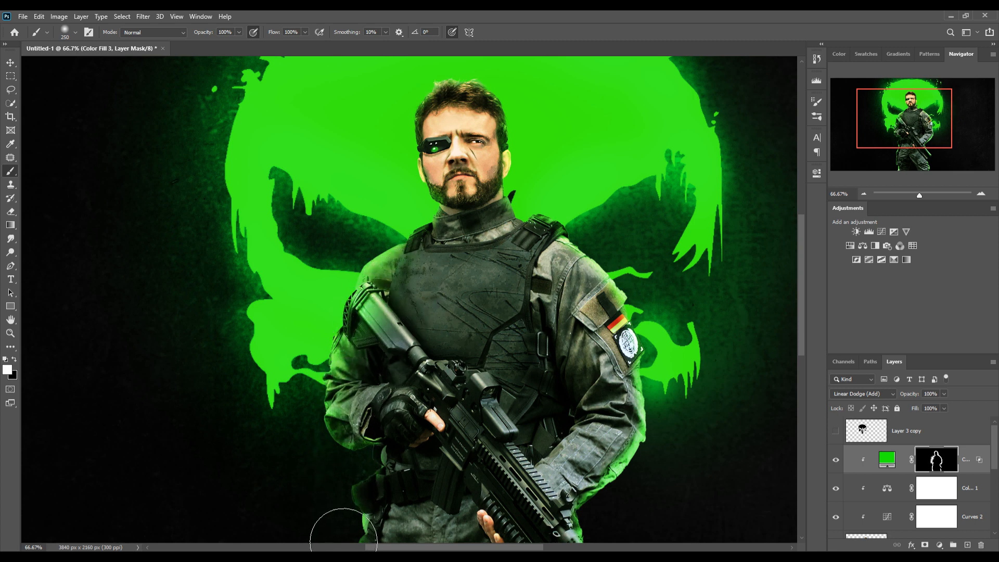
{"action": "mouse_move", "coordinate": [572, 258]}
{"action": "left_mouse_down"}
{"action": "mouse_move", "coordinate": [655, 299]}
{"action": "mouse_move", "coordinate": [640, 353]}
{"action": "mouse_move", "coordinate": [699, 476]}
{"action": "mouse_move", "coordinate": [672, 486]}
{"action": "mouse_move", "coordinate": [660, 526]}
{"action": "mouse_move", "coordinate": [636, 533]}
{"action": "mouse_move", "coordinate": [636, 543]}
{"action": "left_mouse_up"}
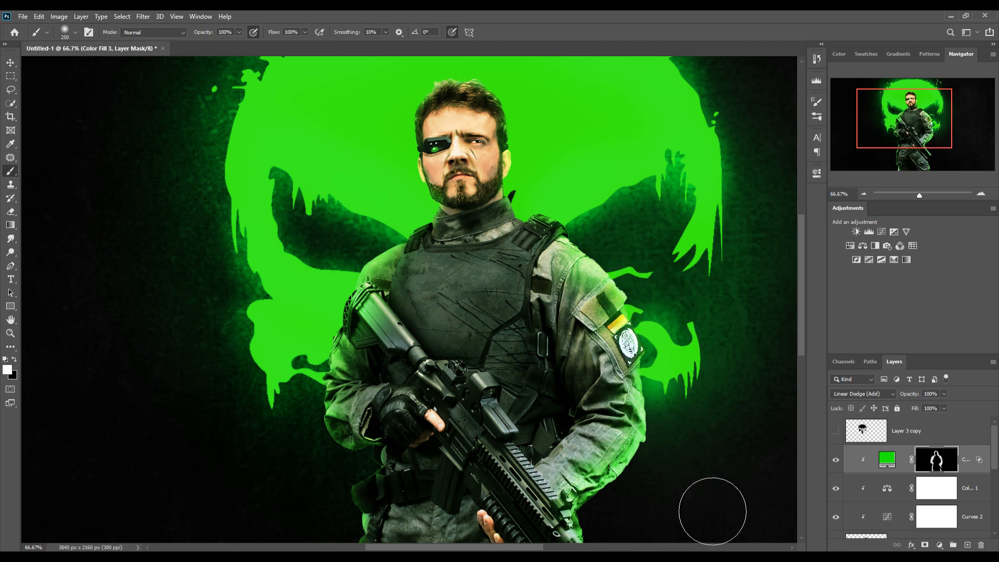
{"action": "left_click_drag", "start_coordinate": [693, 491], "coordinate": [684, 374]}
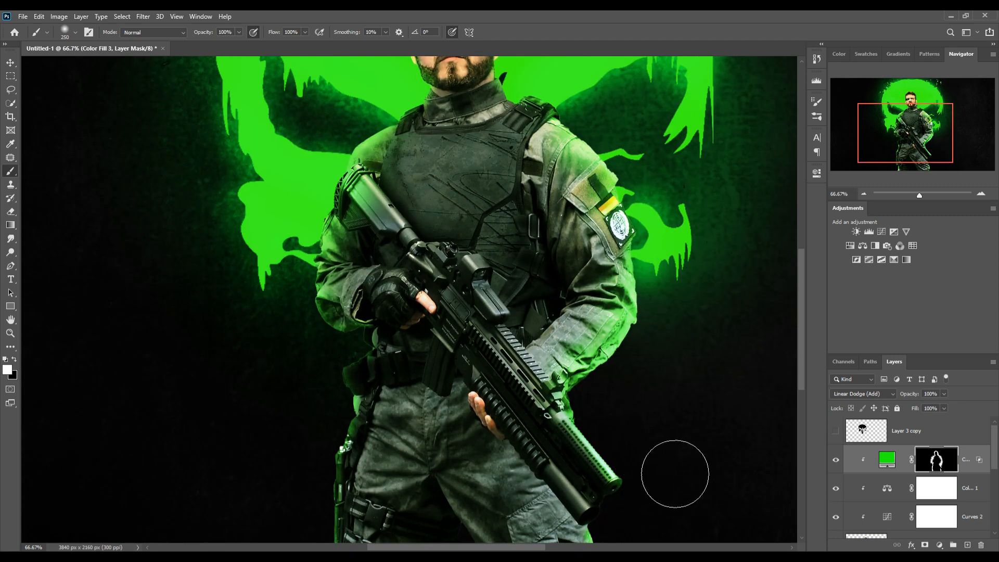
{"action": "left_click_drag", "start_coordinate": [658, 417], "coordinate": [672, 516]}
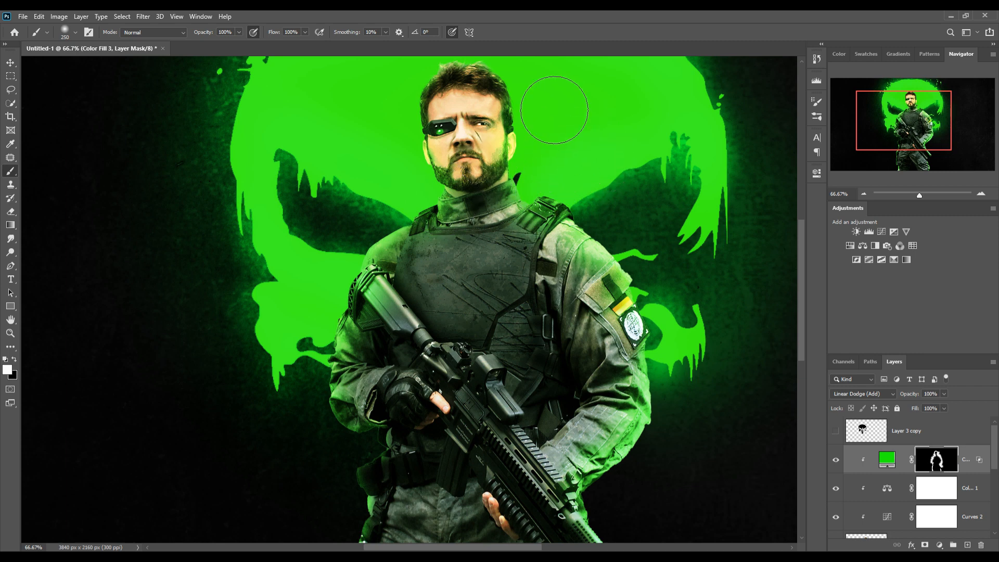
Add a clipped Brightness/Contrast adjustment above the soldier's Color Balance layer with Brightness set to 105.
{"action": "key", "text": "v"}
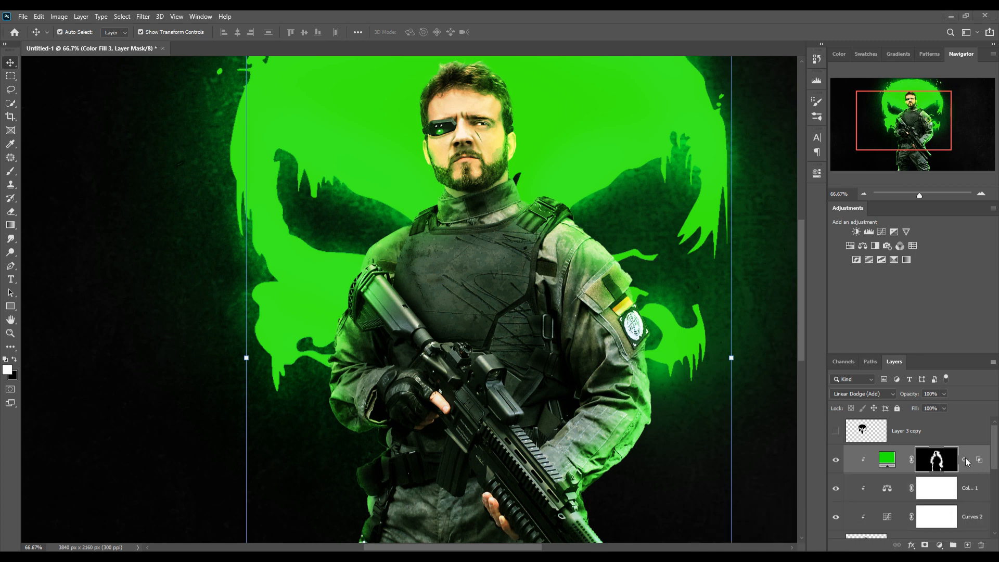
{"action": "key", "text": "ctrl+2"}
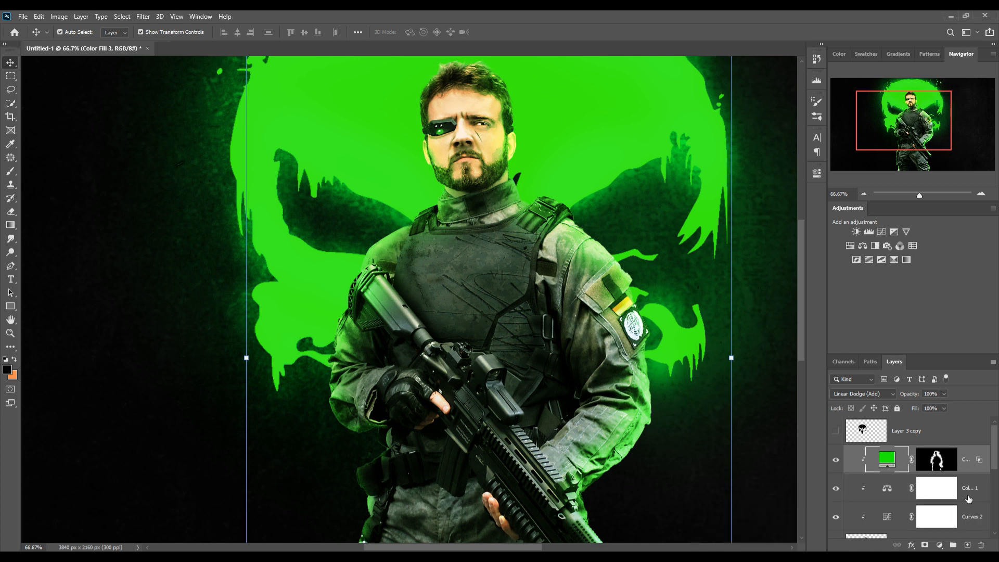
{"action": "left_click", "coordinate": [940, 544]}
{"action": "left_click", "coordinate": [901, 491]}
{"action": "left_click", "coordinate": [938, 488]}
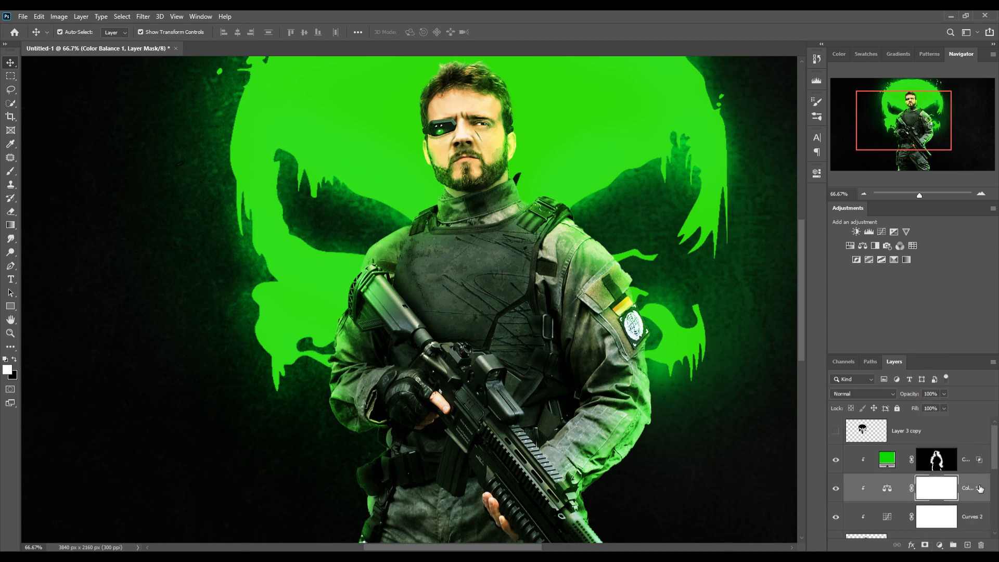
{"action": "left_click", "coordinate": [939, 544]}
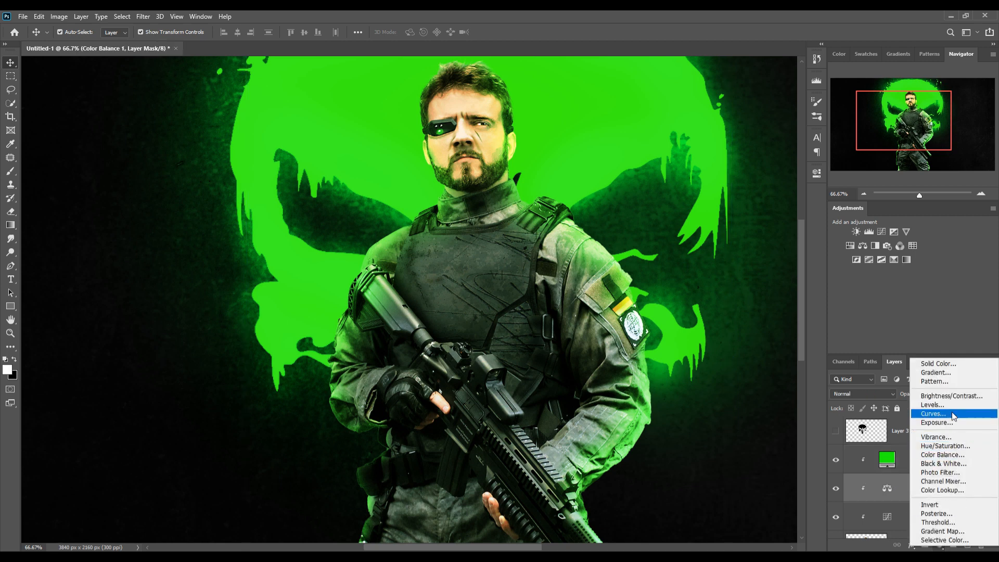
{"action": "left_click", "coordinate": [951, 397]}
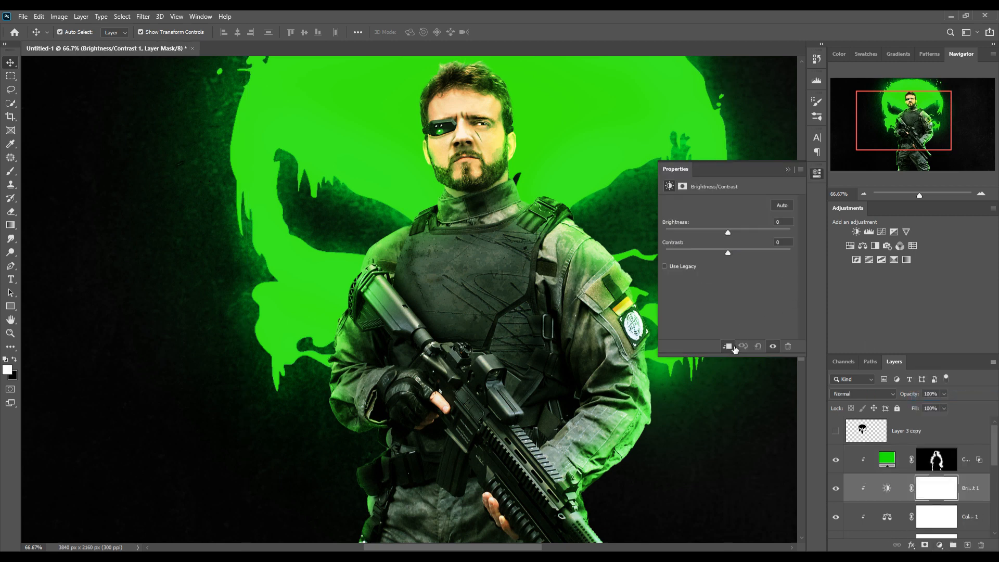
{"action": "left_click_drag", "start_coordinate": [728, 233], "coordinate": [773, 232]}
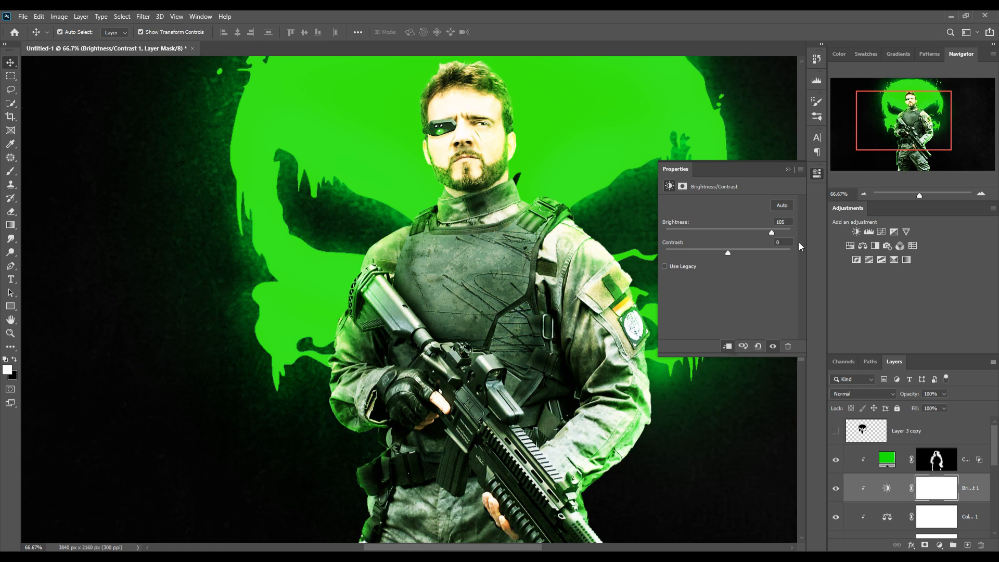
{"action": "left_click", "coordinate": [787, 169]}
Invert the Brightness/Contrast mask and paint the brightening back along both shoulders and arms with a white 250 px brush.
{"action": "mouse_move", "coordinate": [978, 483]}
{"action": "left_mouse_down"}
{"action": "mouse_move", "coordinate": [975, 456]}
{"action": "mouse_move", "coordinate": [986, 499]}
{"action": "mouse_move", "coordinate": [987, 486]}
{"action": "left_mouse_up"}
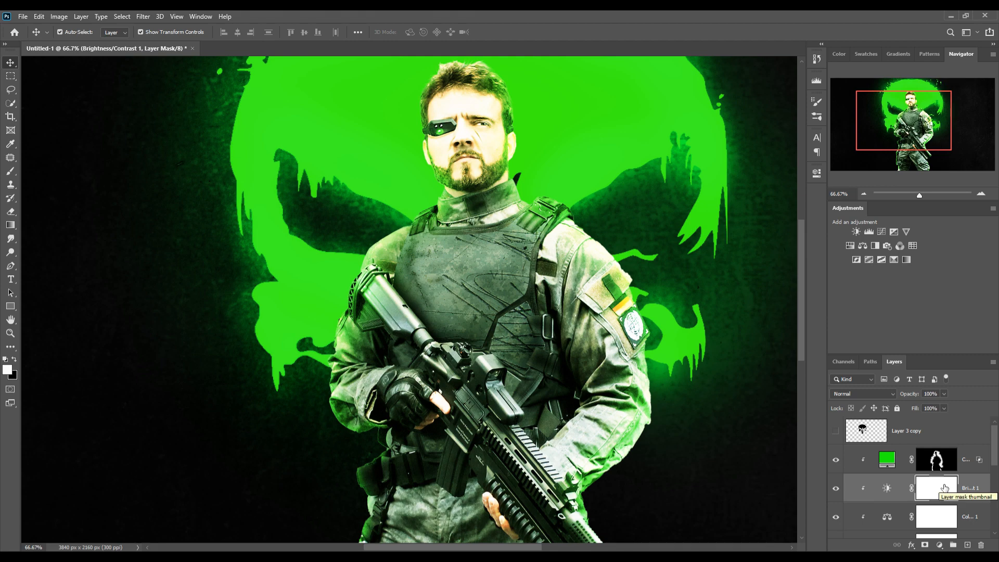
{"action": "key", "text": "ctrl+i"}
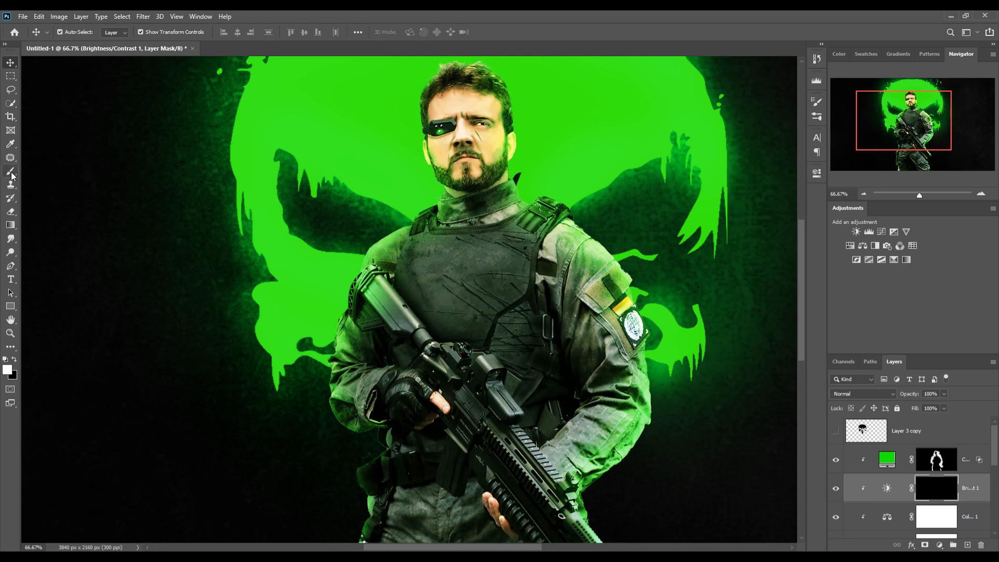
{"action": "left_click", "coordinate": [10, 172]}
{"action": "mouse_move", "coordinate": [639, 223]}
{"action": "left_mouse_down"}
{"action": "mouse_move", "coordinate": [630, 225]}
{"action": "mouse_move", "coordinate": [639, 229]}
{"action": "left_mouse_up"}
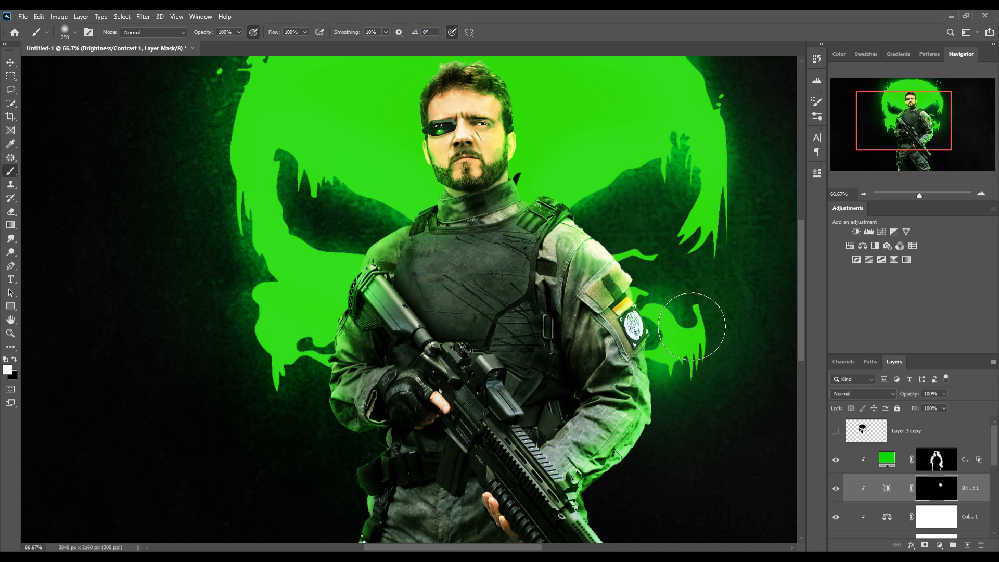
{"action": "mouse_move", "coordinate": [691, 327]}
{"action": "left_mouse_down"}
{"action": "mouse_move", "coordinate": [718, 468]}
{"action": "mouse_move", "coordinate": [648, 525]}
{"action": "left_mouse_up"}
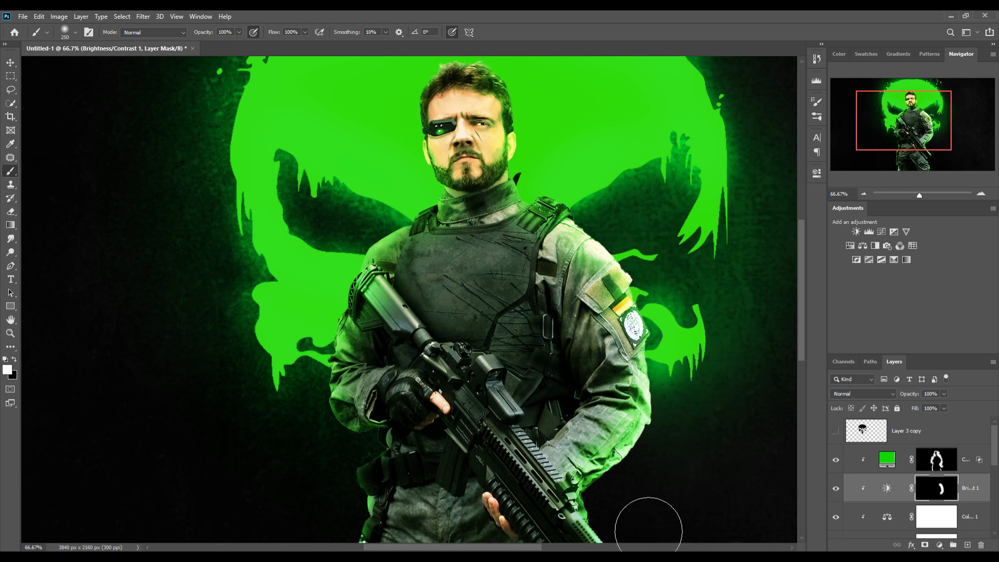
{"action": "left_click", "coordinate": [406, 265]}
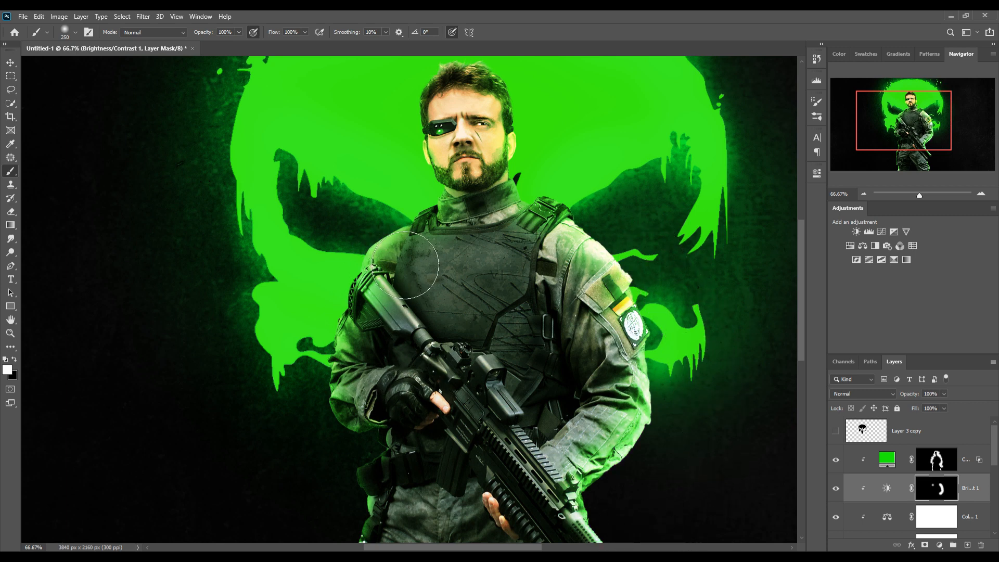
{"action": "mouse_move", "coordinate": [406, 265]}
{"action": "left_mouse_down"}
{"action": "mouse_move", "coordinate": [414, 254]}
{"action": "mouse_move", "coordinate": [424, 271]}
{"action": "mouse_move", "coordinate": [403, 247]}
{"action": "left_mouse_up"}
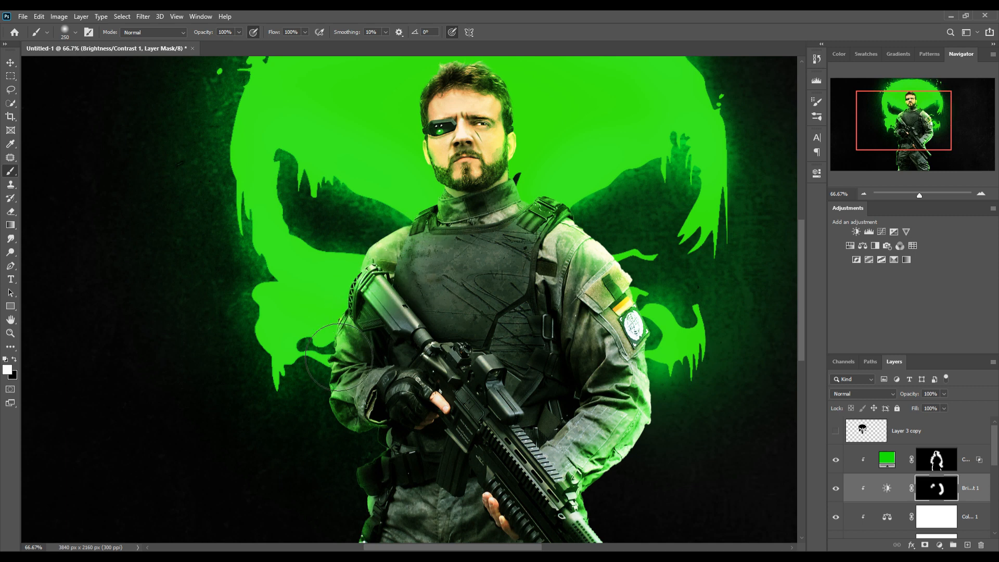
{"action": "mouse_move", "coordinate": [338, 357]}
{"action": "left_mouse_down"}
{"action": "mouse_move", "coordinate": [346, 420]}
{"action": "mouse_move", "coordinate": [331, 446]}
{"action": "mouse_move", "coordinate": [366, 472]}
{"action": "mouse_move", "coordinate": [365, 492]}
{"action": "mouse_move", "coordinate": [383, 477]}
{"action": "mouse_move", "coordinate": [383, 502]}
{"action": "mouse_move", "coordinate": [415, 484]}
{"action": "mouse_move", "coordinate": [397, 464]}
{"action": "mouse_move", "coordinate": [395, 476]}
{"action": "mouse_move", "coordinate": [402, 457]}
{"action": "mouse_move", "coordinate": [392, 487]}
{"action": "mouse_move", "coordinate": [411, 514]}
{"action": "mouse_move", "coordinate": [389, 538]}
{"action": "mouse_move", "coordinate": [367, 505]}
{"action": "mouse_move", "coordinate": [398, 372]}
{"action": "mouse_move", "coordinate": [420, 418]}
{"action": "mouse_move", "coordinate": [378, 486]}
{"action": "mouse_move", "coordinate": [413, 448]}
{"action": "mouse_move", "coordinate": [381, 410]}
{"action": "mouse_move", "coordinate": [426, 503]}
{"action": "left_mouse_up"}
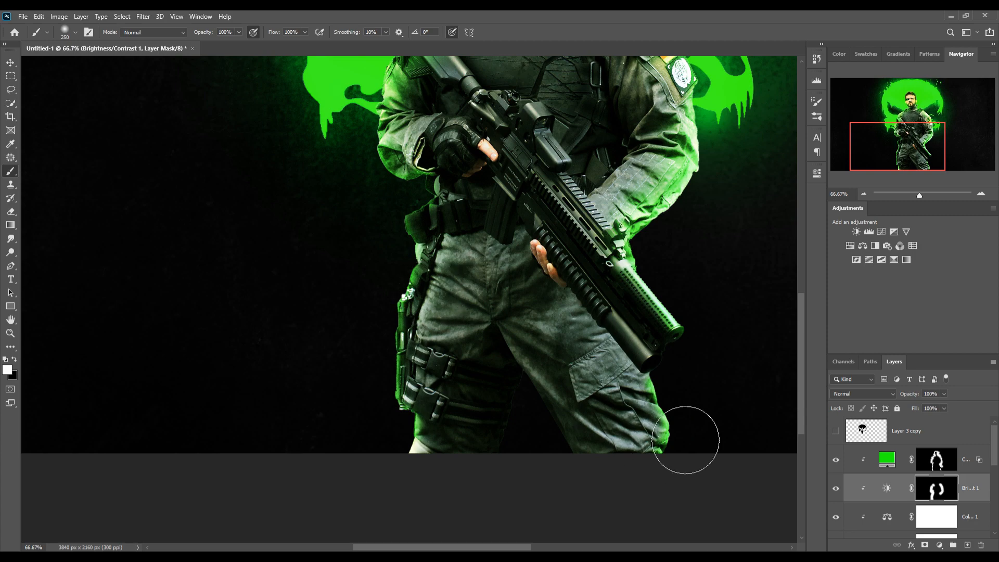
Extend the brightening on the Brightness/Contrast mask to the outer leg, around the head and neck, and over the patched upper arm.
{"action": "mouse_move", "coordinate": [758, 446]}
{"action": "left_mouse_down"}
{"action": "mouse_move", "coordinate": [758, 469]}
{"action": "mouse_move", "coordinate": [726, 442]}
{"action": "mouse_move", "coordinate": [743, 476]}
{"action": "left_mouse_up"}
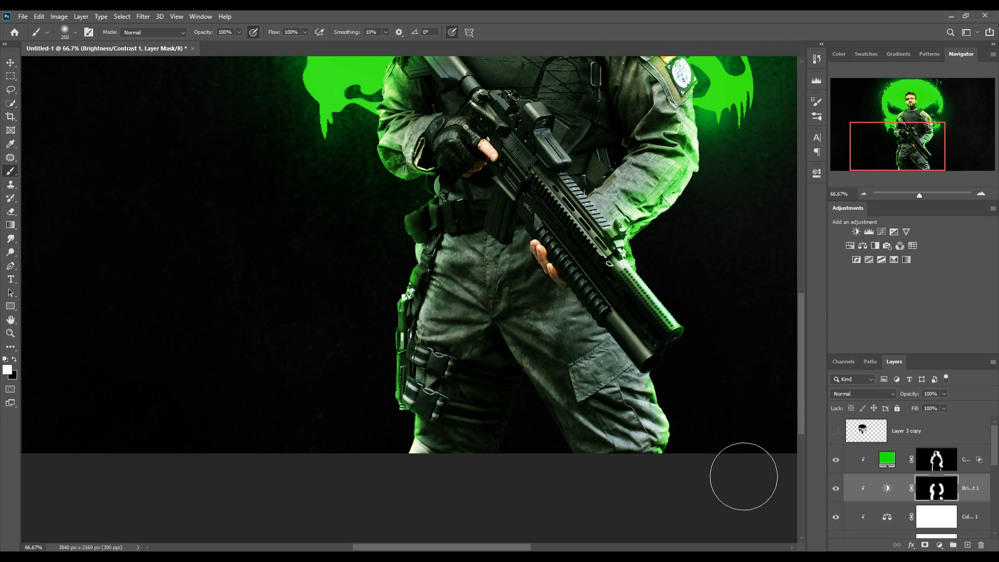
{"action": "left_click_drag", "start_coordinate": [736, 251], "coordinate": [728, 360]}
{"action": "left_click_drag", "start_coordinate": [667, 134], "coordinate": [665, 219]}
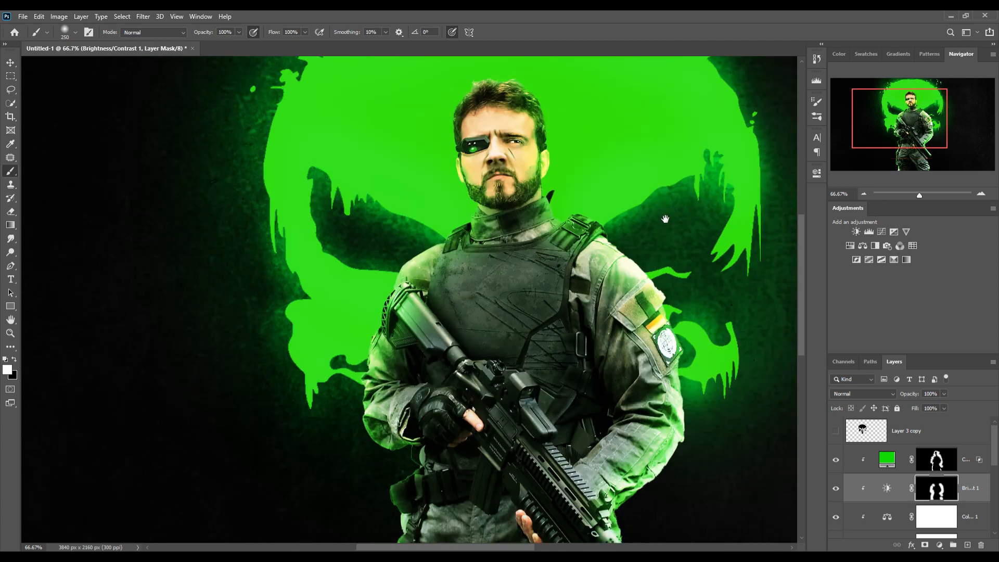
{"action": "left_click", "coordinate": [583, 130]}
{"action": "mouse_move", "coordinate": [587, 116]}
{"action": "left_mouse_down"}
{"action": "mouse_move", "coordinate": [490, 104]}
{"action": "mouse_move", "coordinate": [466, 125]}
{"action": "mouse_move", "coordinate": [458, 188]}
{"action": "mouse_move", "coordinate": [478, 249]}
{"action": "mouse_move", "coordinate": [495, 251]}
{"action": "mouse_move", "coordinate": [454, 263]}
{"action": "mouse_move", "coordinate": [485, 269]}
{"action": "left_mouse_up"}
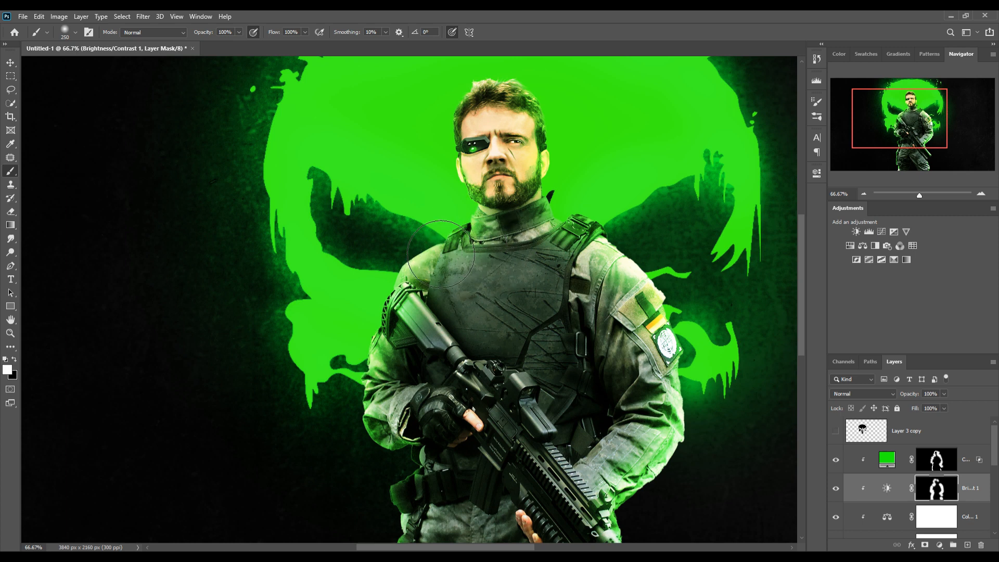
{"action": "left_click_drag", "start_coordinate": [656, 328], "coordinate": [707, 368]}
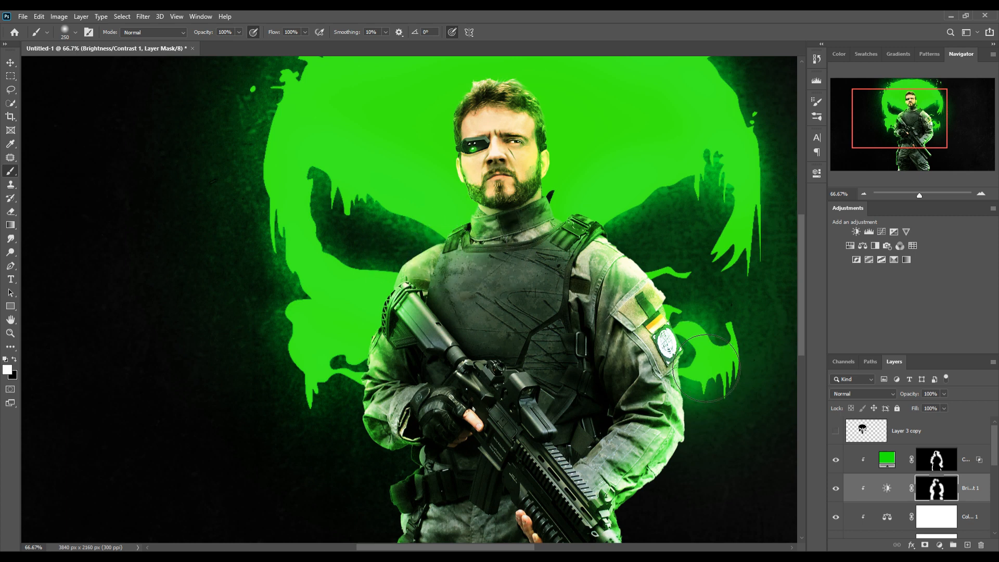
Paint a green glow onto the vest's chest on the fill mask, and soften it with black at 39% brush opacity.
{"action": "left_click", "coordinate": [951, 464]}
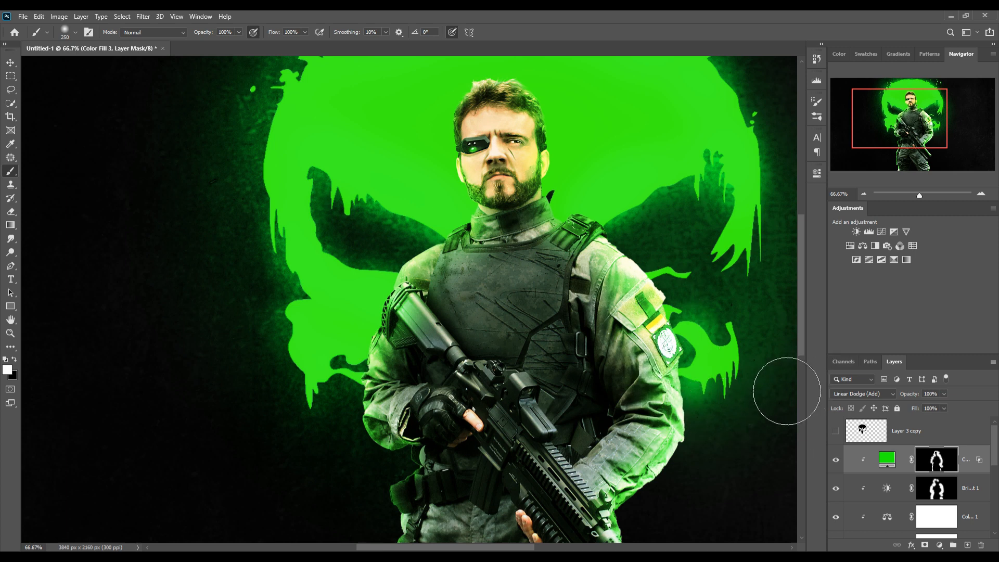
{"action": "left_click", "coordinate": [459, 277]}
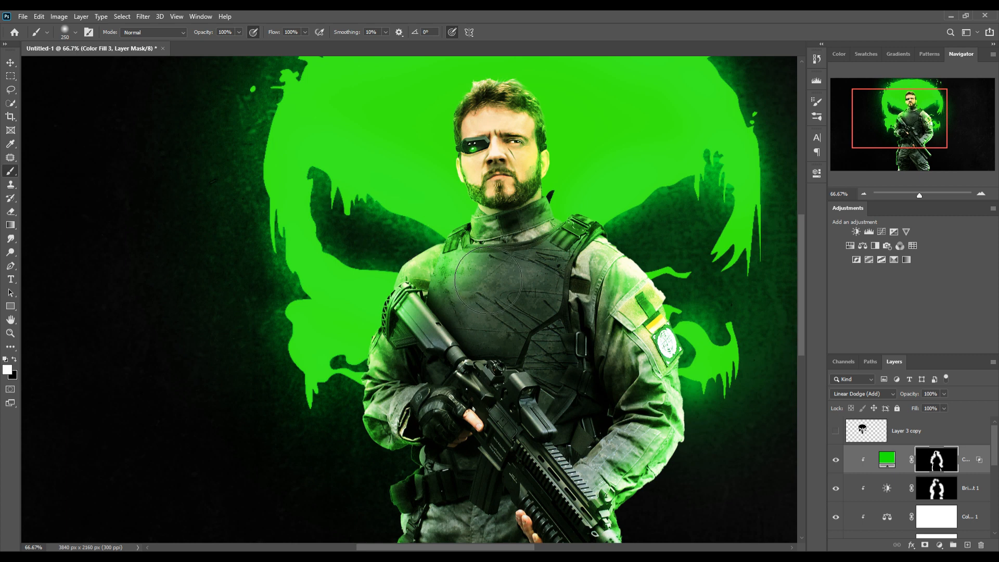
{"action": "left_click", "coordinate": [490, 243]}
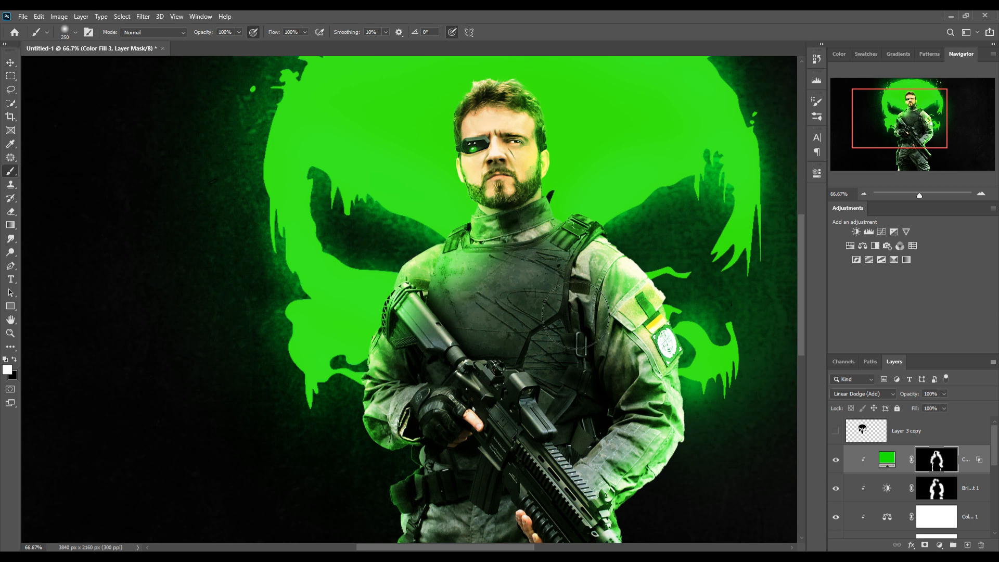
{"action": "key", "text": "x"}
{"action": "left_click_drag", "start_coordinate": [239, 32], "coordinate": [233, 50]}
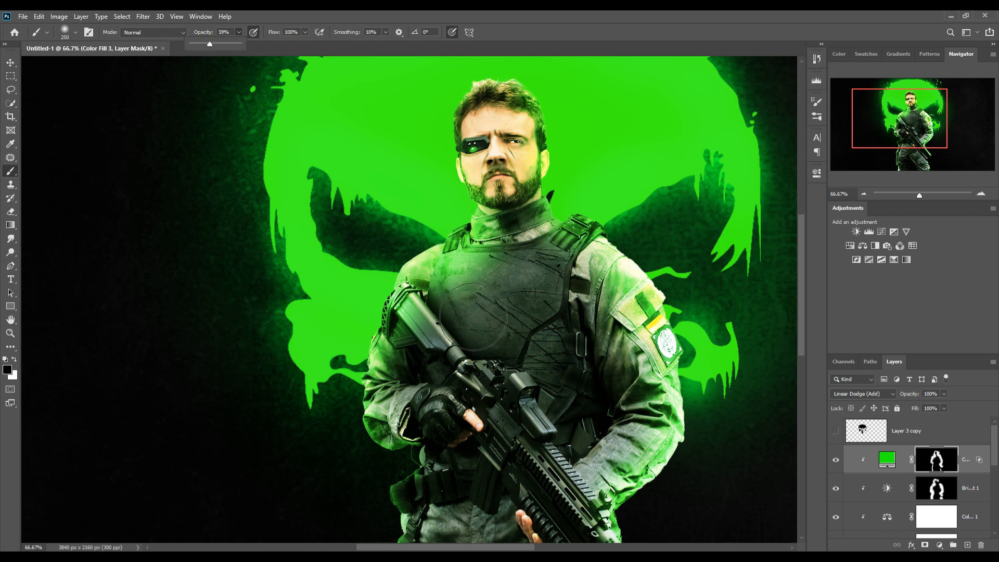
{"action": "mouse_move", "coordinate": [473, 316]}
{"action": "left_mouse_down"}
{"action": "mouse_move", "coordinate": [495, 332]}
{"action": "mouse_move", "coordinate": [509, 324]}
{"action": "mouse_move", "coordinate": [468, 338]}
{"action": "mouse_move", "coordinate": [532, 319]}
{"action": "left_mouse_up"}
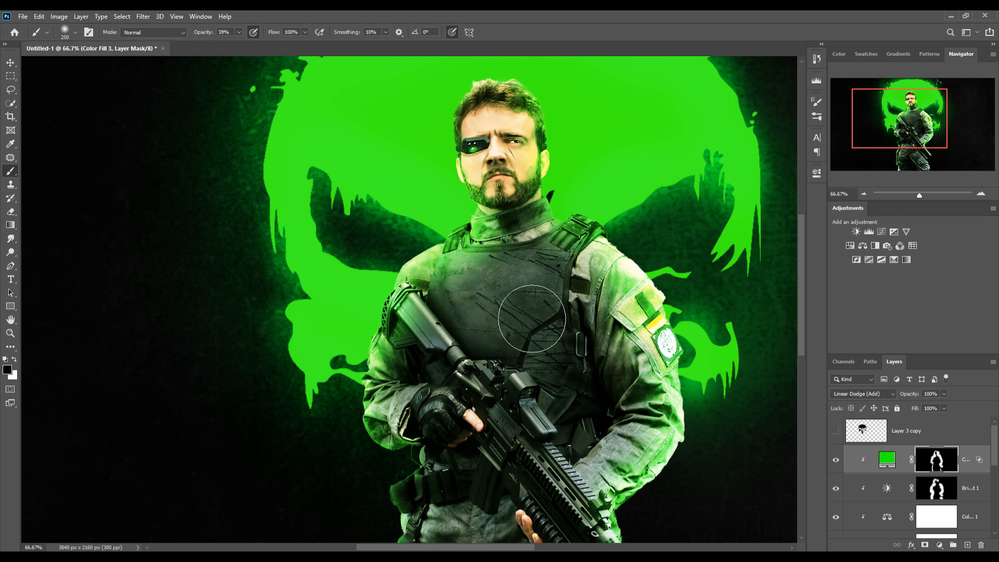
{"action": "left_click_drag", "start_coordinate": [469, 339], "coordinate": [473, 324]}
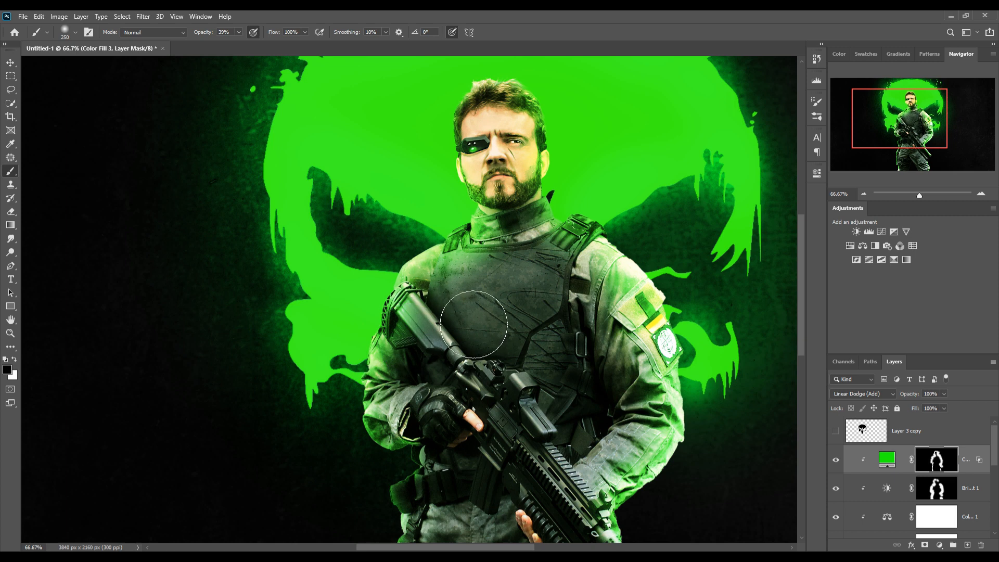
Add a clipped Levels adjustment above the soldier's Brightness/Contrast layer and lower the white input level to brighten the highlights.
{"action": "key", "text": "v"}
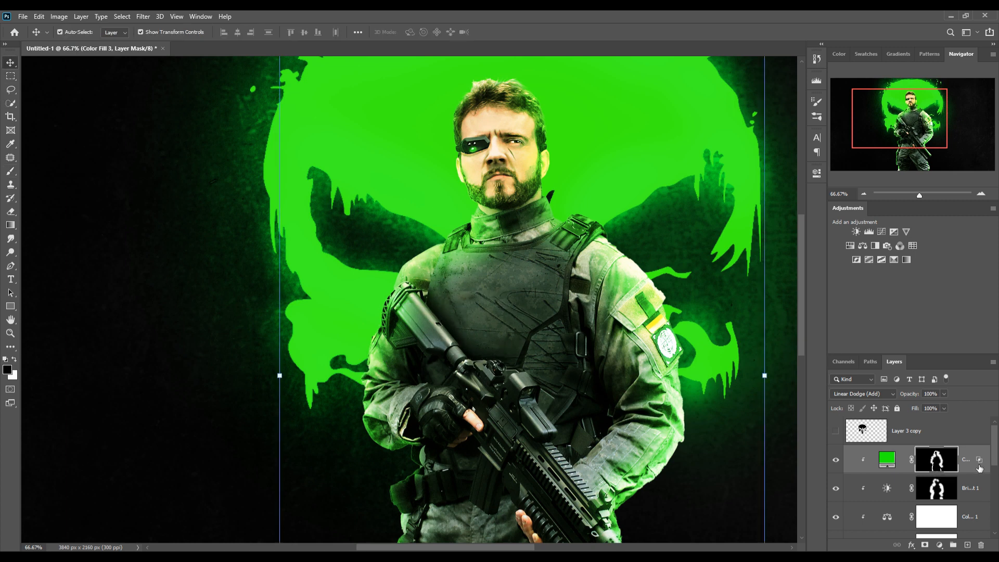
{"action": "left_click", "coordinate": [972, 466]}
{"action": "left_click", "coordinate": [939, 545]}
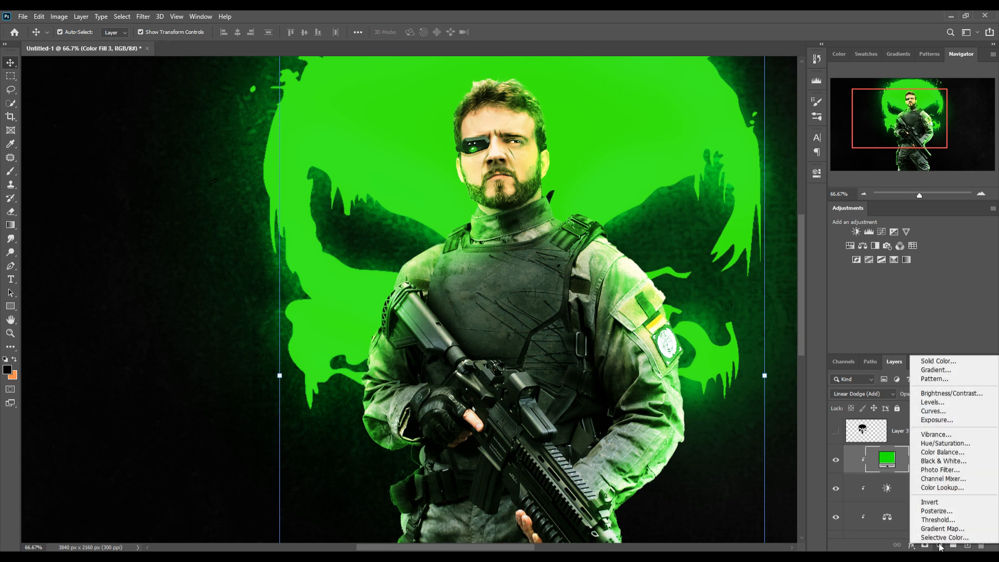
{"action": "left_click", "coordinate": [900, 493]}
{"action": "left_click", "coordinate": [982, 499]}
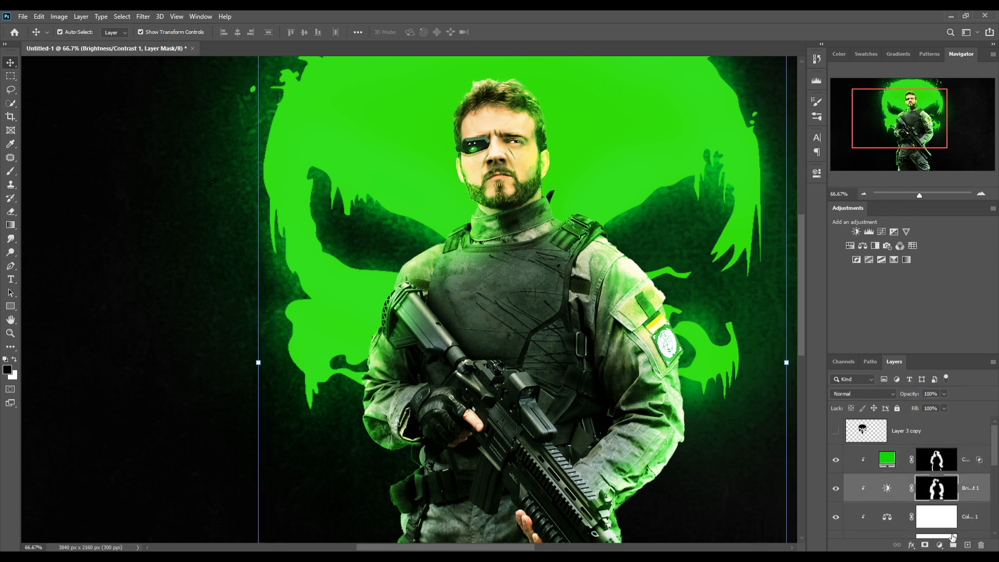
{"action": "left_click", "coordinate": [939, 544]}
{"action": "left_click", "coordinate": [941, 407]}
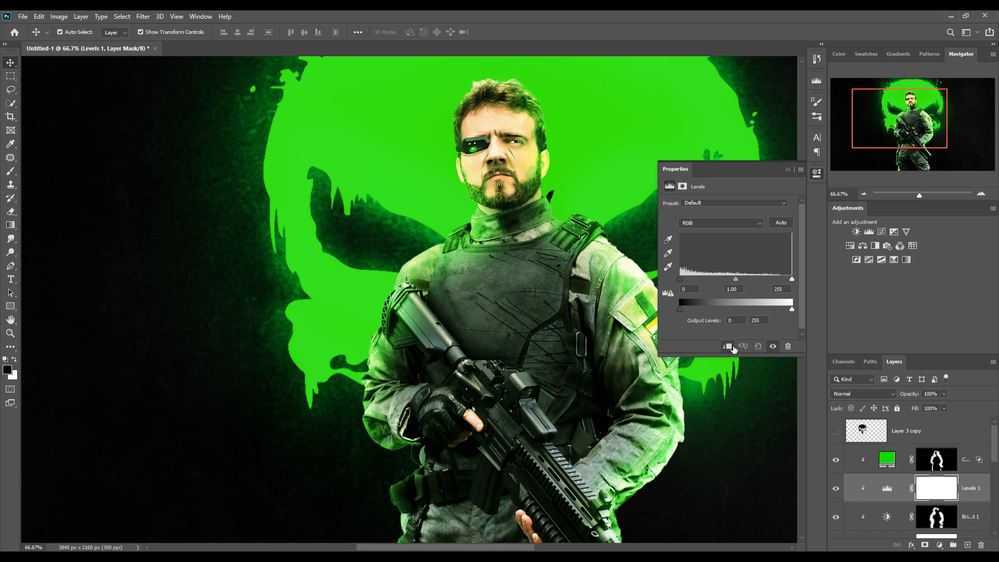
{"action": "left_click_drag", "start_coordinate": [792, 279], "coordinate": [757, 280]}
{"action": "left_click", "coordinate": [788, 170]}
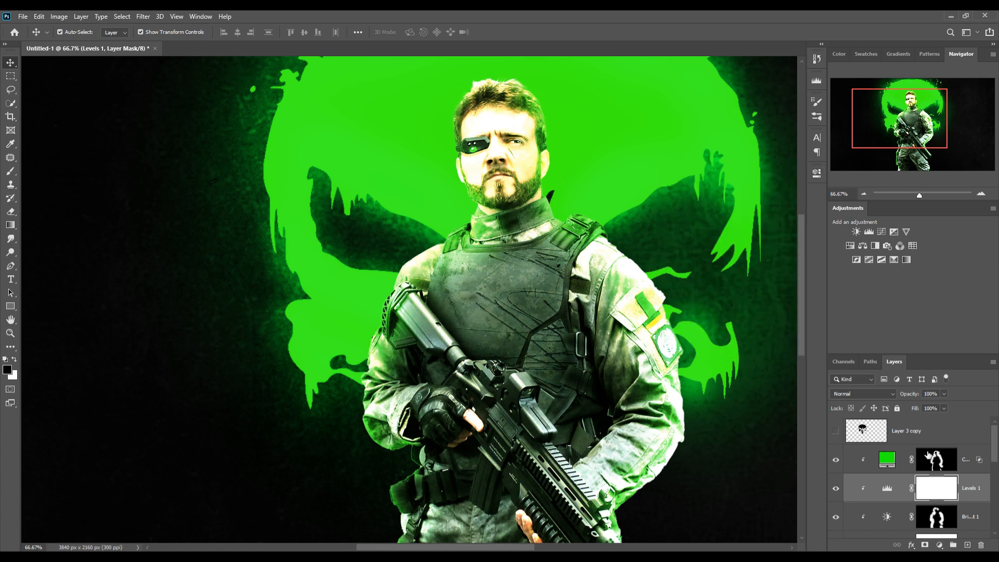
Invert the Levels mask and paint the effect back beside the head and down the patched arm with white at 39% brush opacity.
{"action": "key", "text": "ctrl+i"}
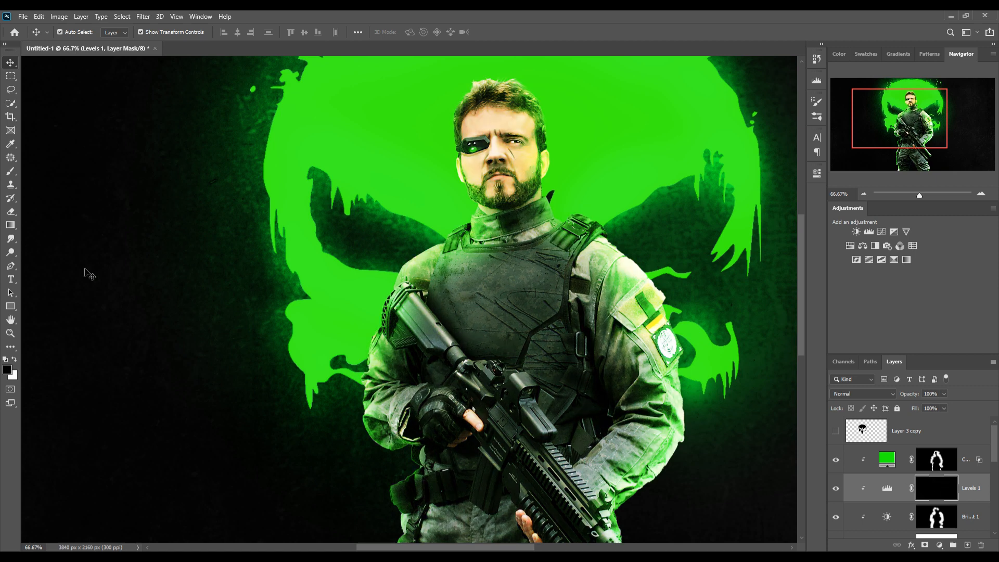
{"action": "left_click", "coordinate": [10, 172]}
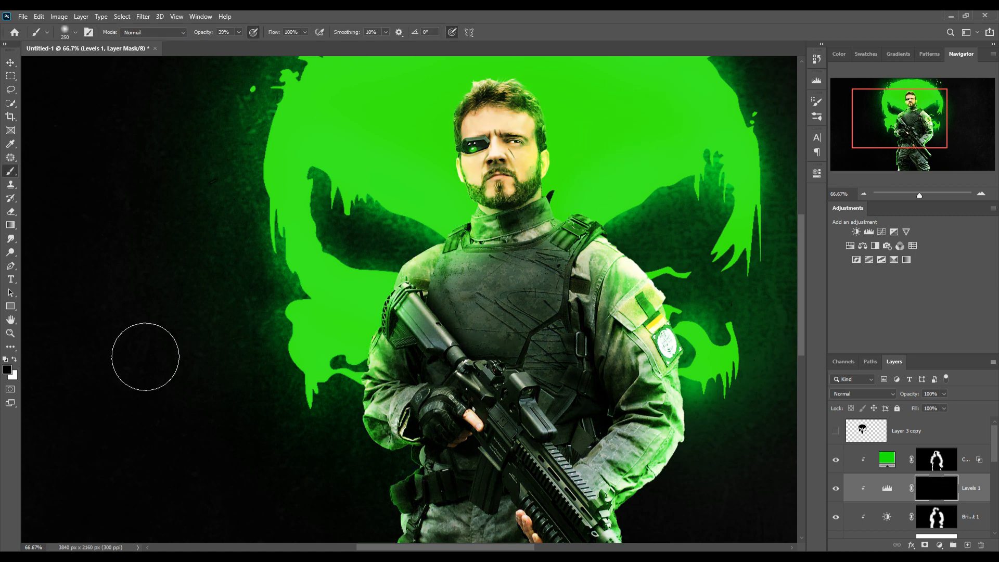
{"action": "left_click", "coordinate": [15, 360]}
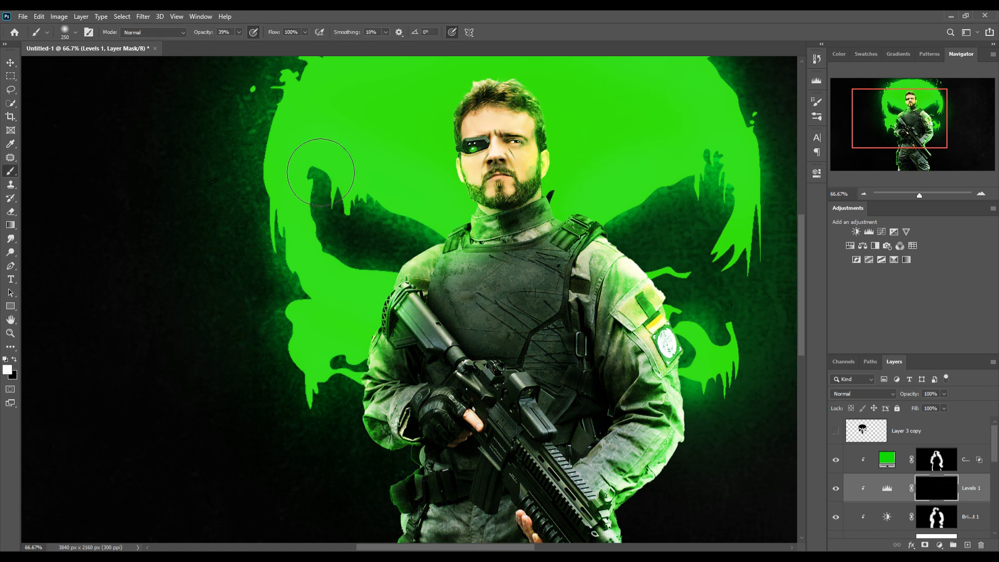
{"action": "left_click", "coordinate": [546, 121]}
{"action": "left_click", "coordinate": [585, 260]}
{"action": "left_click", "coordinate": [646, 285]}
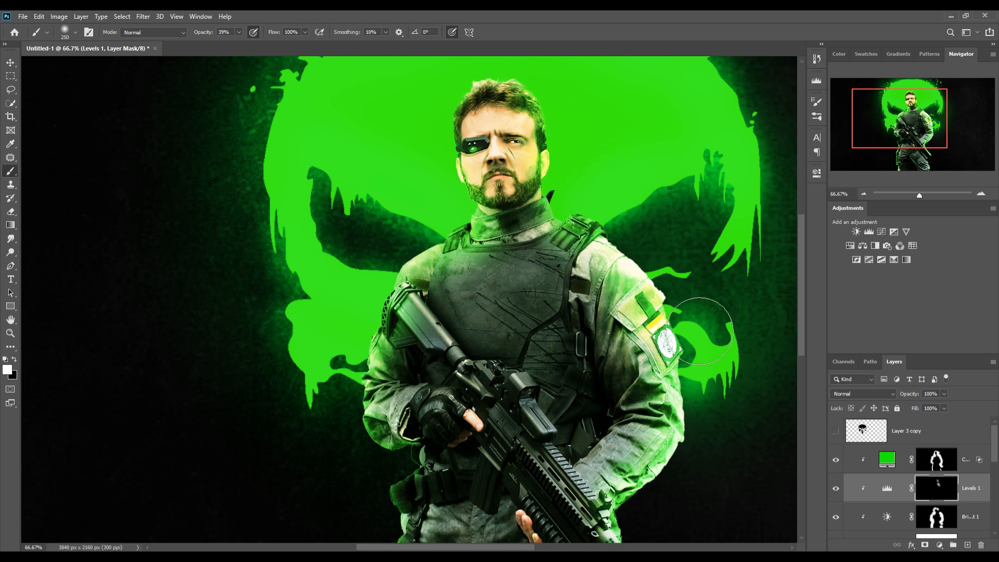
{"action": "left_click", "coordinate": [698, 331]}
{"action": "left_click", "coordinate": [724, 413]}
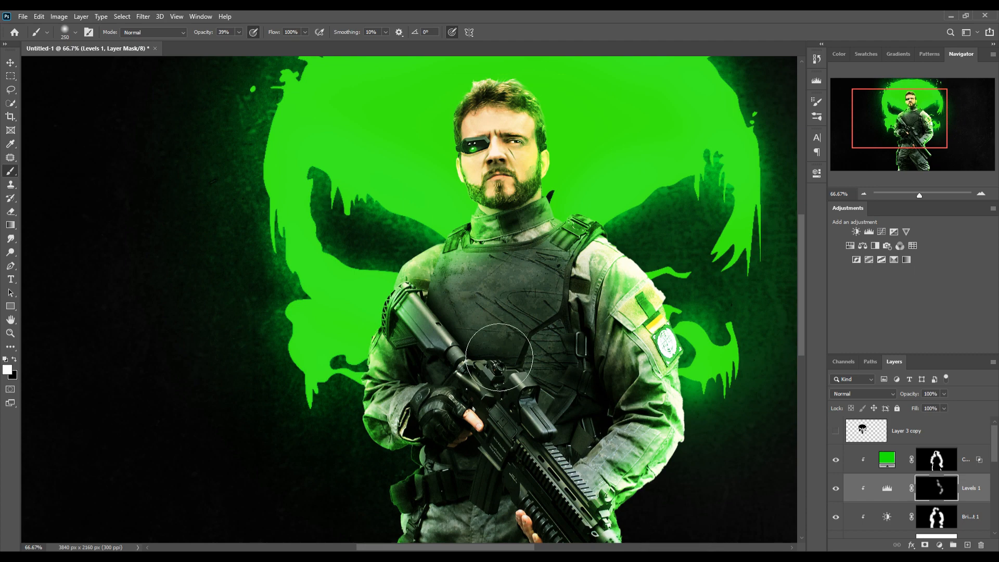
Extend the white painting on the Levels mask along the rifle-stock shoulder and arm and down the holster-side leg.
{"action": "left_click", "coordinate": [422, 282]}
{"action": "left_click", "coordinate": [383, 427]}
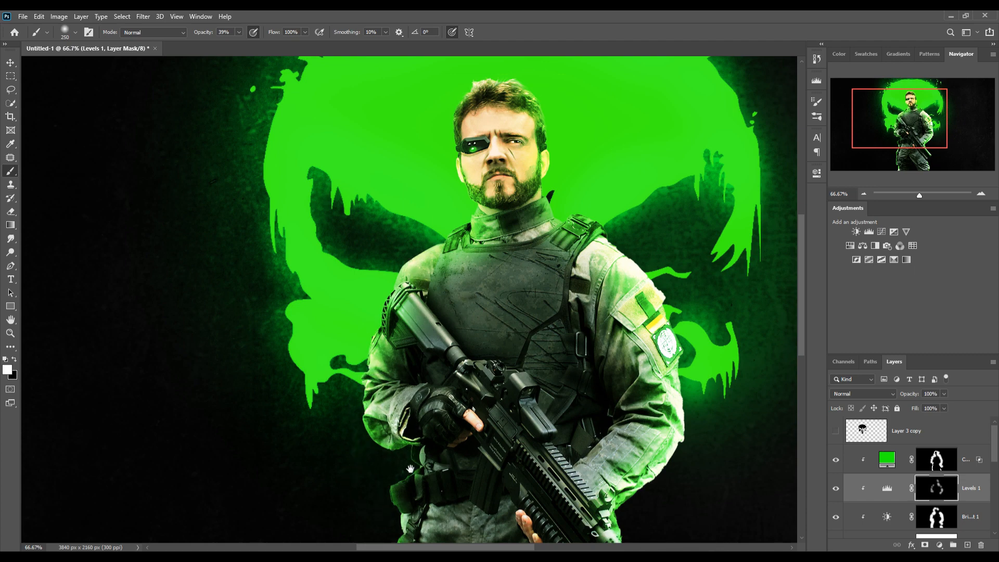
{"action": "left_click_drag", "start_coordinate": [411, 470], "coordinate": [433, 288]}
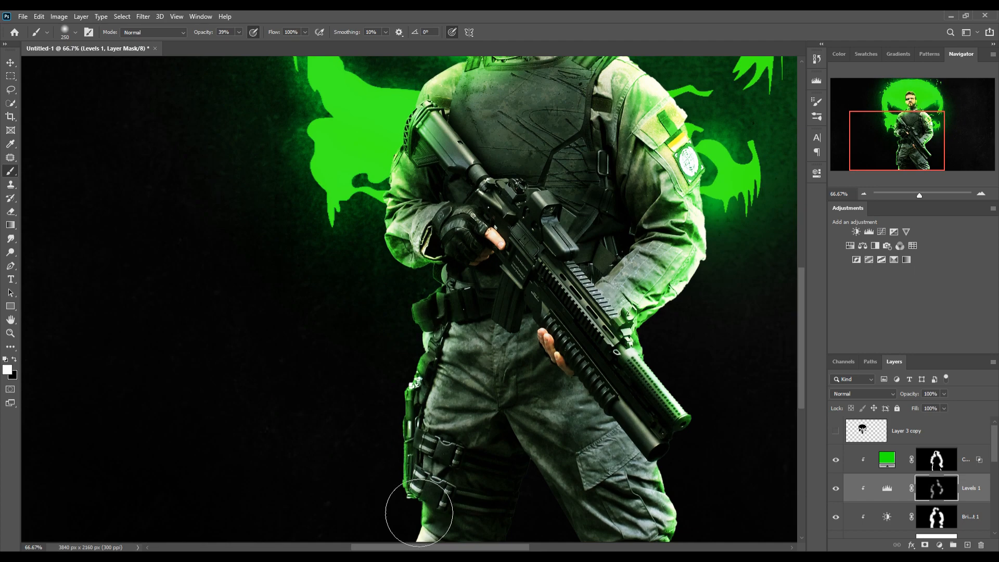
{"action": "left_click_drag", "start_coordinate": [420, 508], "coordinate": [416, 344]}
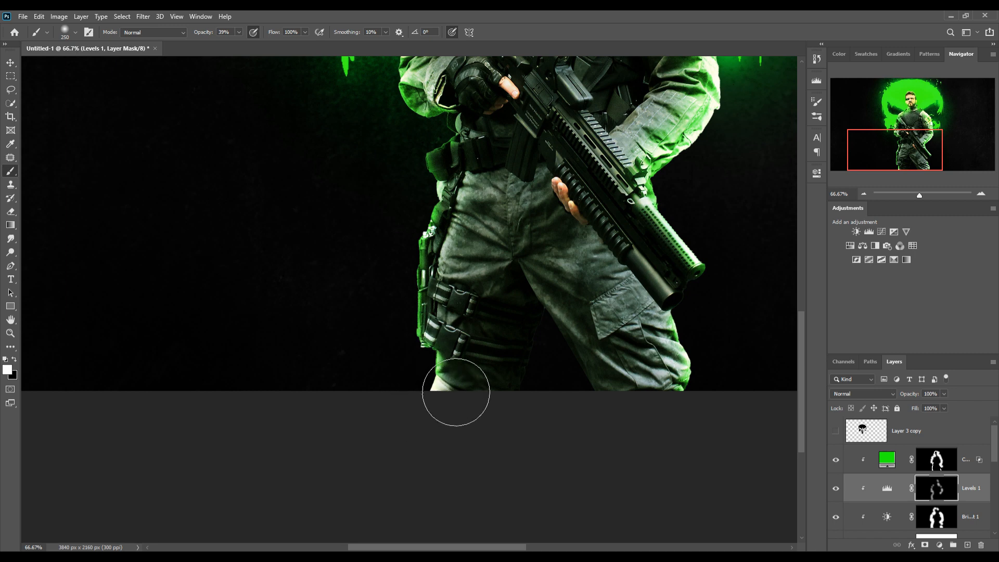
{"action": "scroll", "coordinate": [661, 378], "scroll_direction": "up", "scroll_amount": 5}
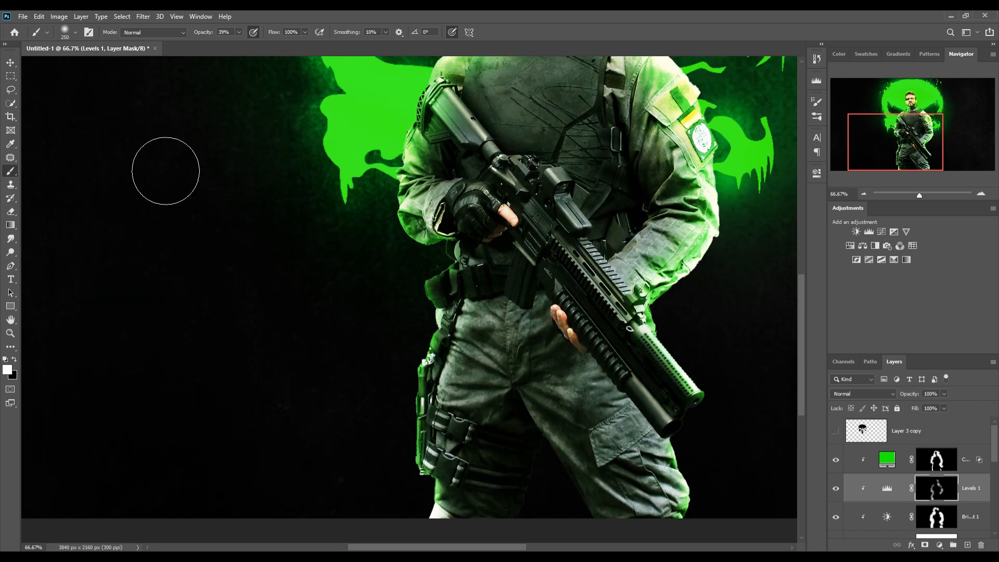
Select a thin diagonal strip from the rifle's sight to the document's lower edge with the Polygonal Lasso.
{"action": "left_click", "coordinate": [10, 76]}
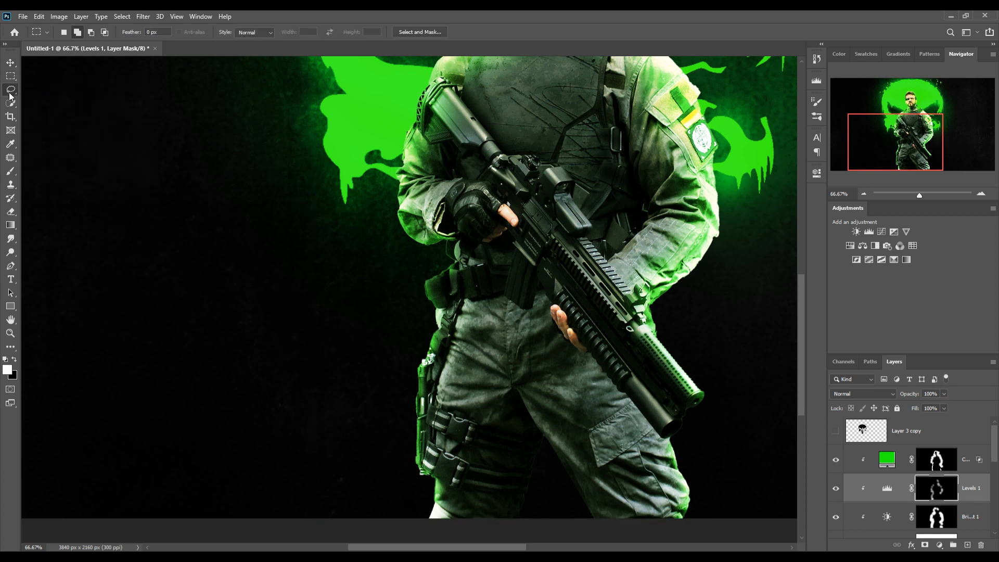
{"action": "left_click", "coordinate": [11, 89]}
{"action": "left_click", "coordinate": [52, 100]}
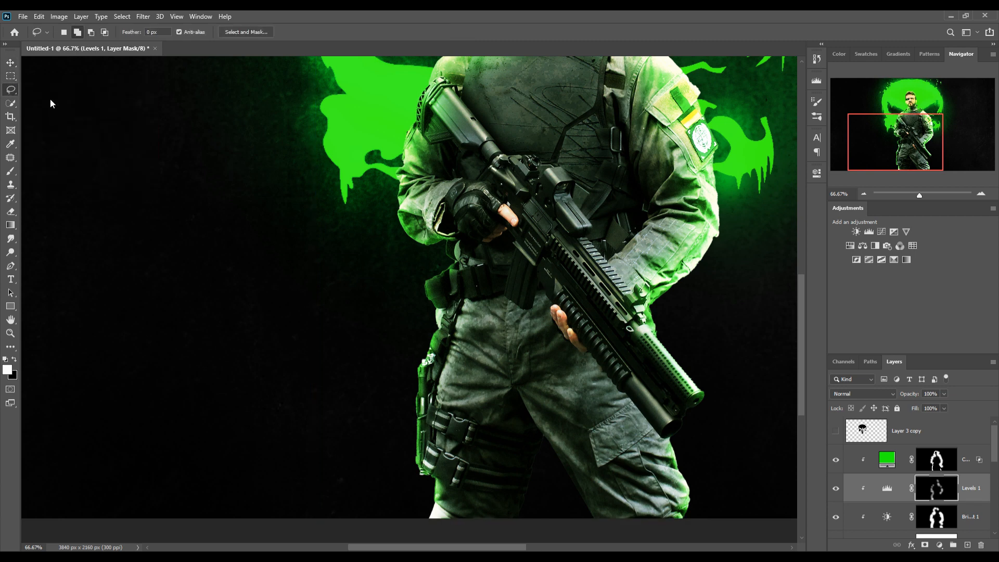
{"action": "left_click", "coordinate": [557, 191]}
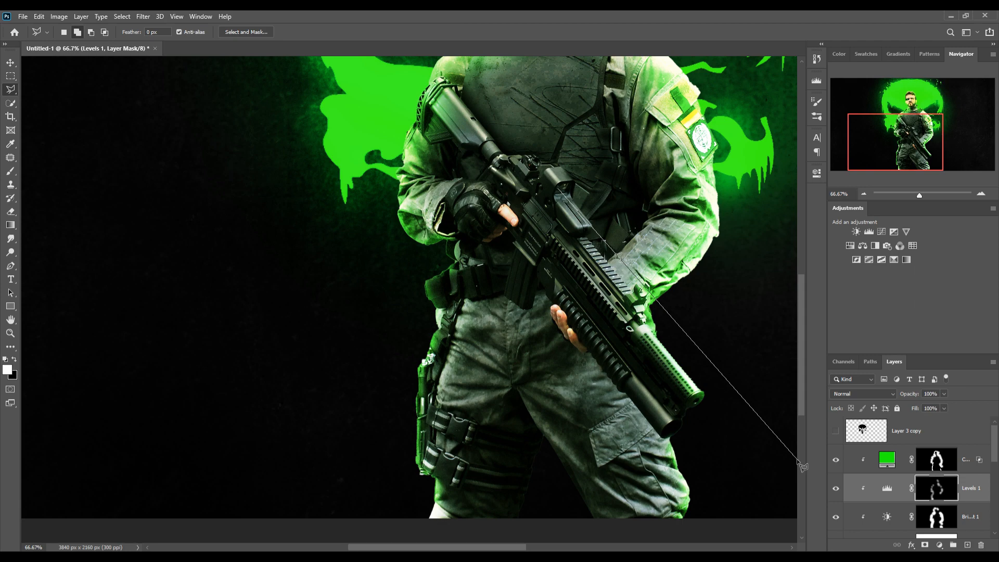
{"action": "left_click_drag", "start_coordinate": [785, 472], "coordinate": [424, 354]}
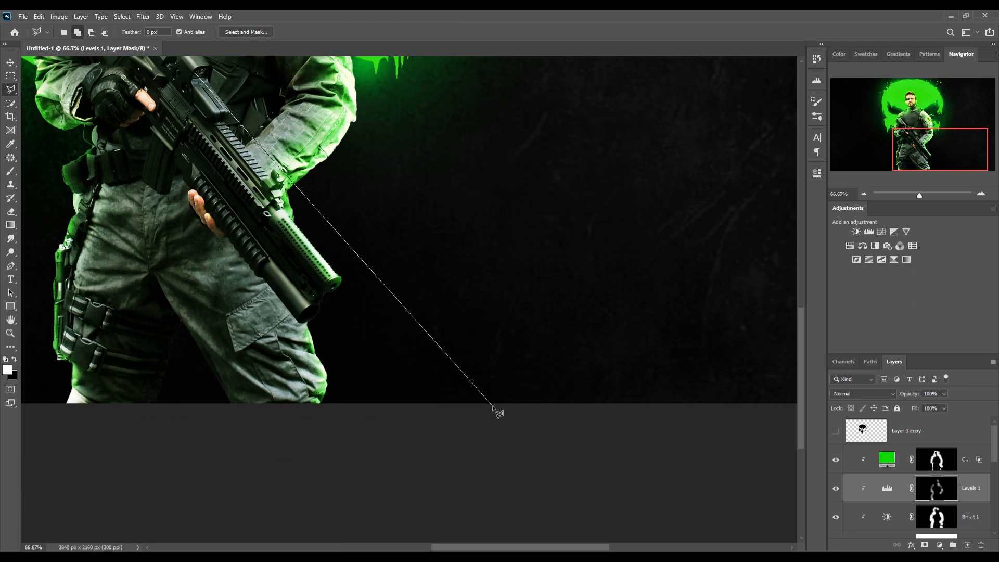
{"action": "left_click", "coordinate": [492, 405]}
{"action": "left_click", "coordinate": [500, 404]}
{"action": "left_click", "coordinate": [203, 72]}
Fill the strip selection with a Solid Color layer in green #2ffc00 above the soldier's green fill layer.
{"action": "left_click", "coordinate": [973, 459]}
{"action": "left_click", "coordinate": [967, 545]}
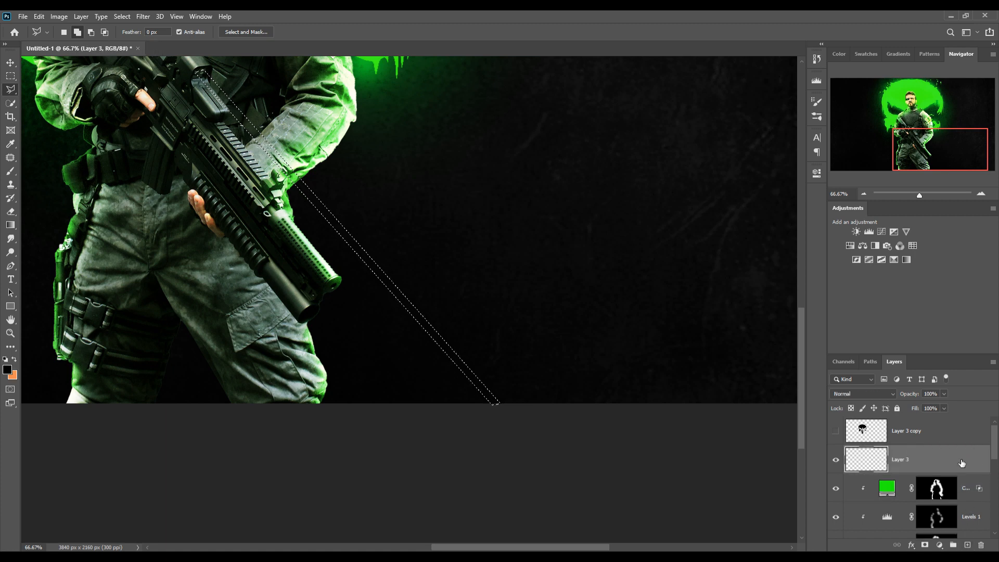
{"action": "left_click", "coordinate": [939, 545]}
{"action": "left_click", "coordinate": [932, 360]}
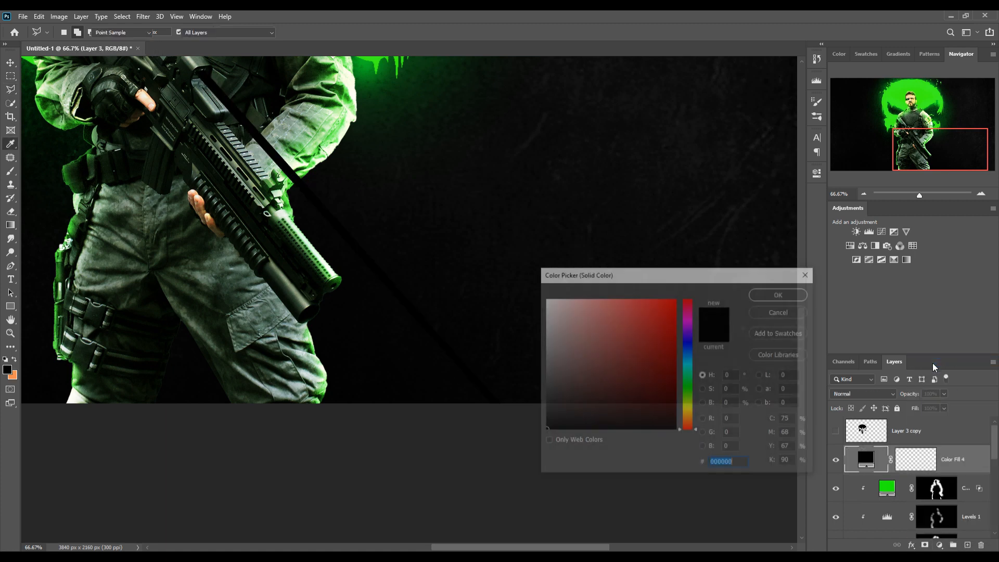
{"action": "left_click", "coordinate": [680, 303]}
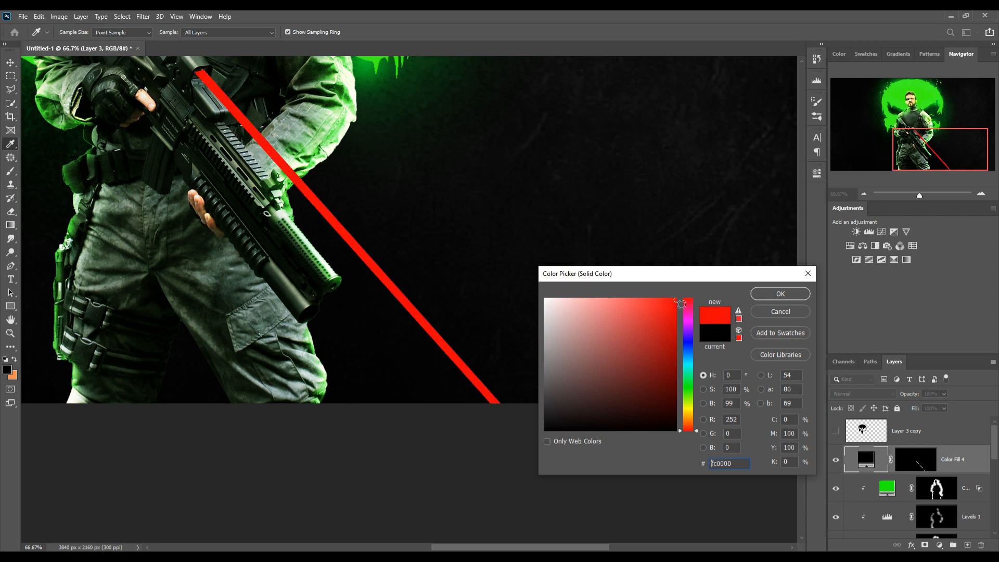
{"action": "left_click", "coordinate": [688, 368]}
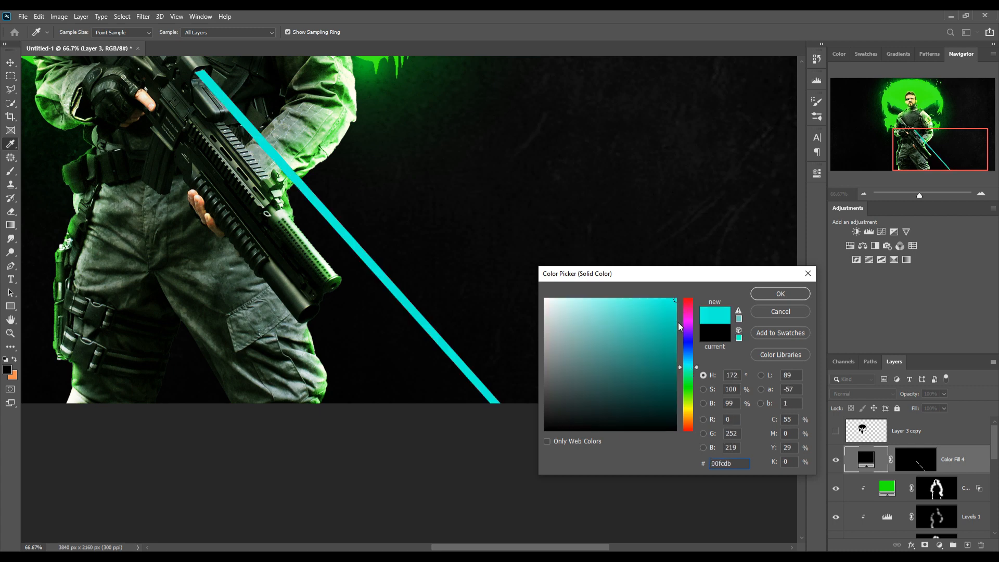
{"action": "left_click", "coordinate": [688, 390]}
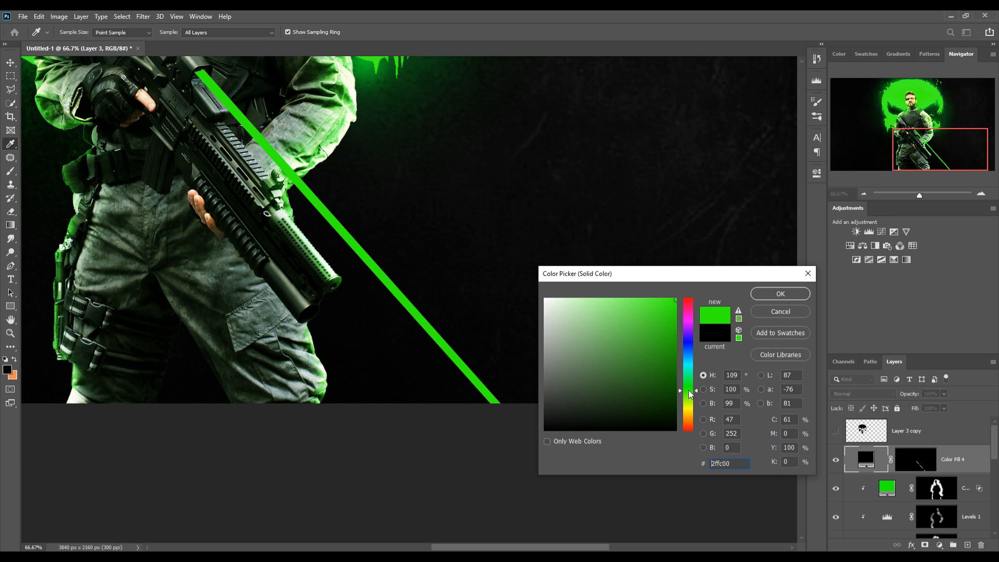
{"action": "left_click", "coordinate": [759, 295]}
Add an empty layer above the laser beam's fill and set the brush's foreground color to the beam's green #2ffc00.
{"action": "left_click", "coordinate": [915, 459]}
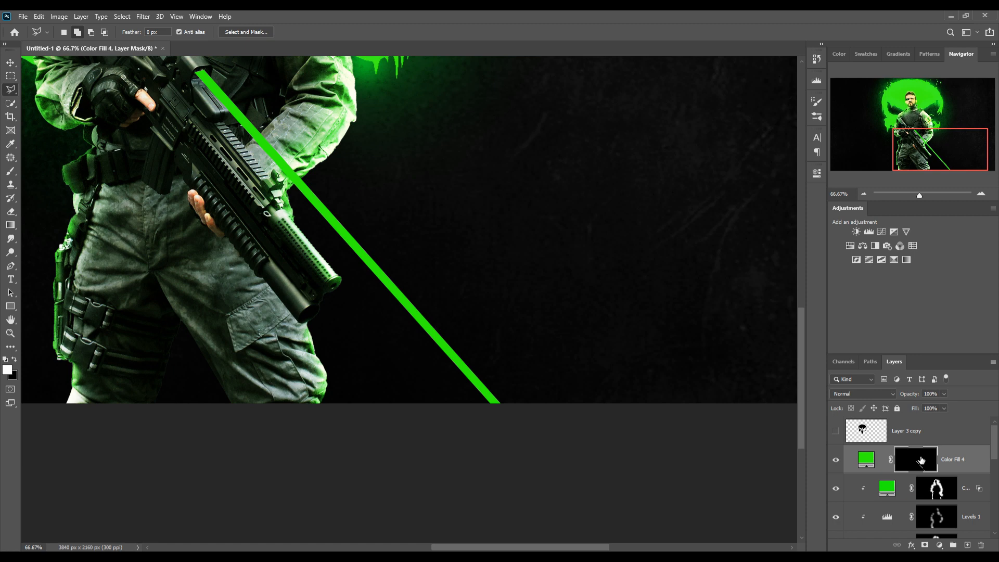
{"action": "left_click", "coordinate": [970, 544]}
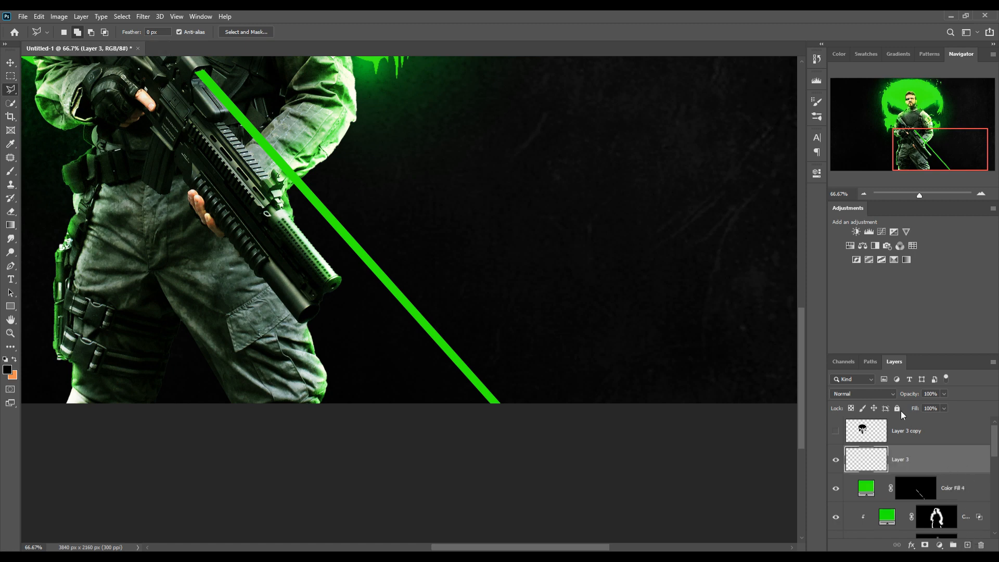
{"action": "left_click", "coordinate": [885, 394]}
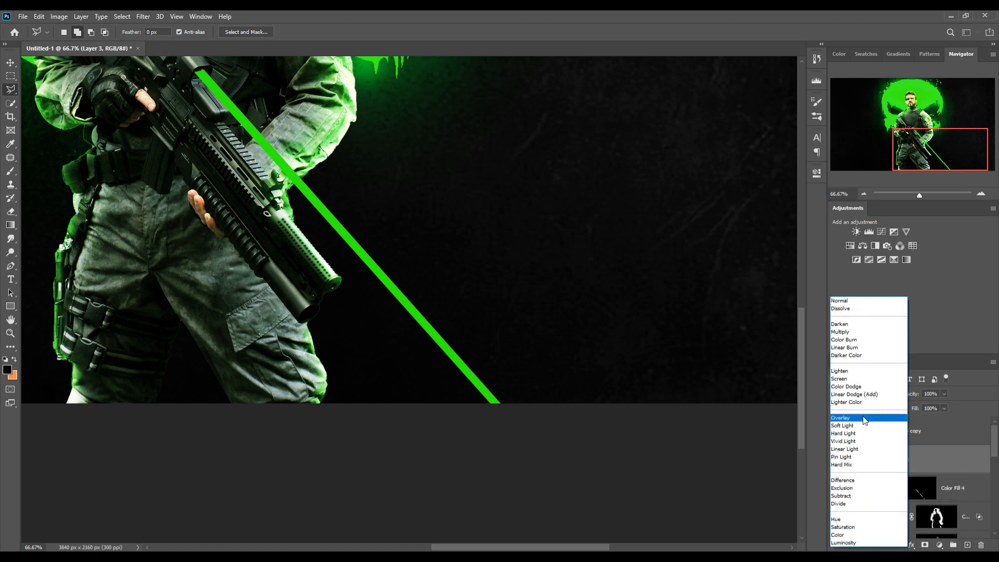
{"action": "left_click", "coordinate": [950, 460]}
{"action": "left_click", "coordinate": [11, 171]}
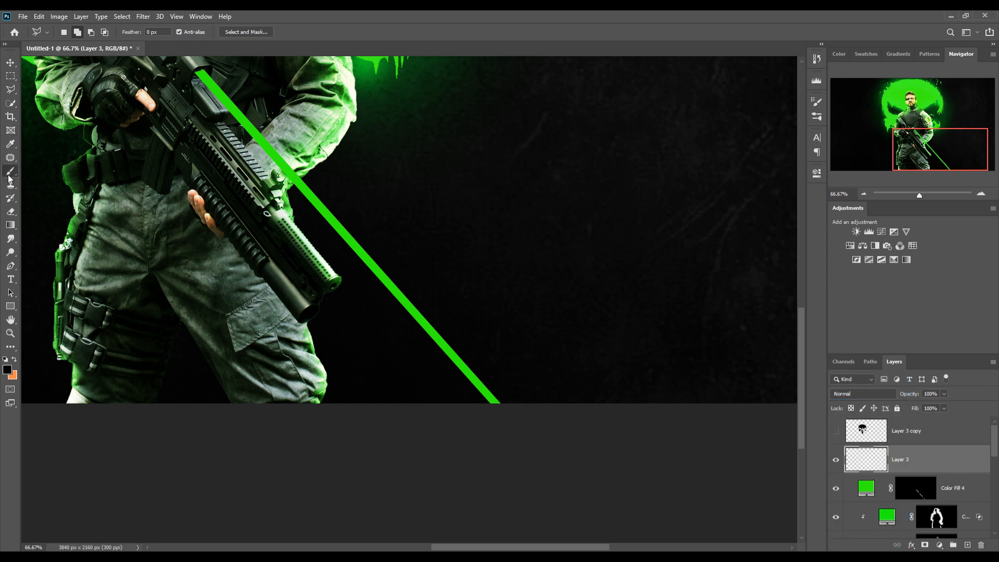
{"action": "left_click", "coordinate": [6, 370]}
{"action": "left_click", "coordinate": [331, 216]}
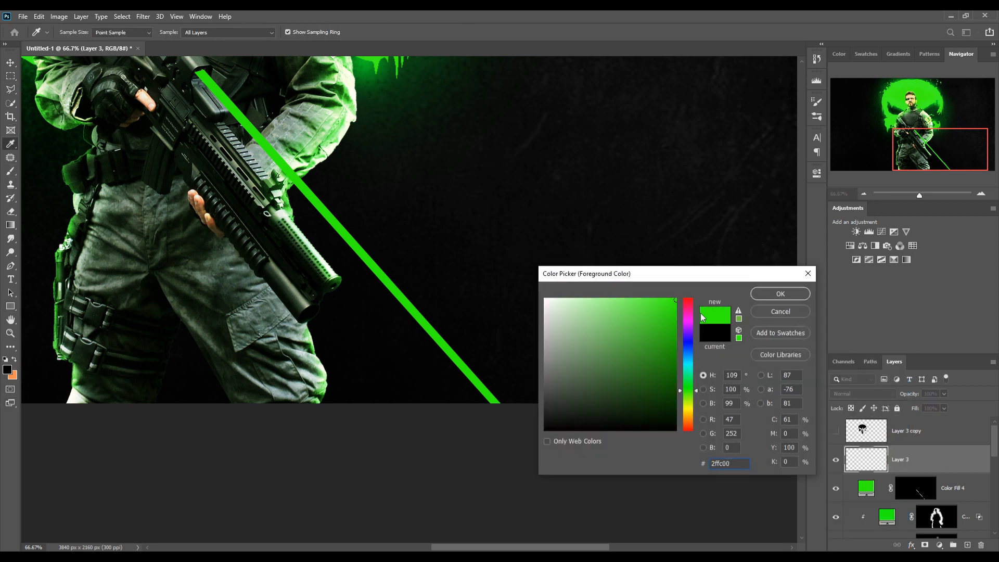
{"action": "left_click", "coordinate": [761, 300]}
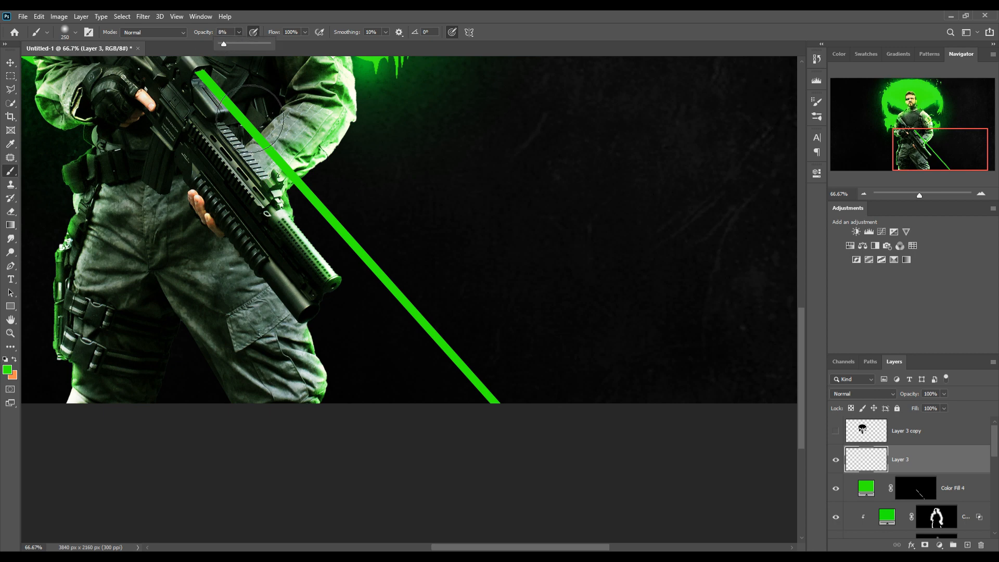
Paint a soft green glow along the full length of the laser beam with a 150 px brush at 8% opacity.
{"action": "key", "text": "bracketleft"}
{"action": "key", "text": "bracketleft"}
{"action": "key", "text": "bracketleft"}
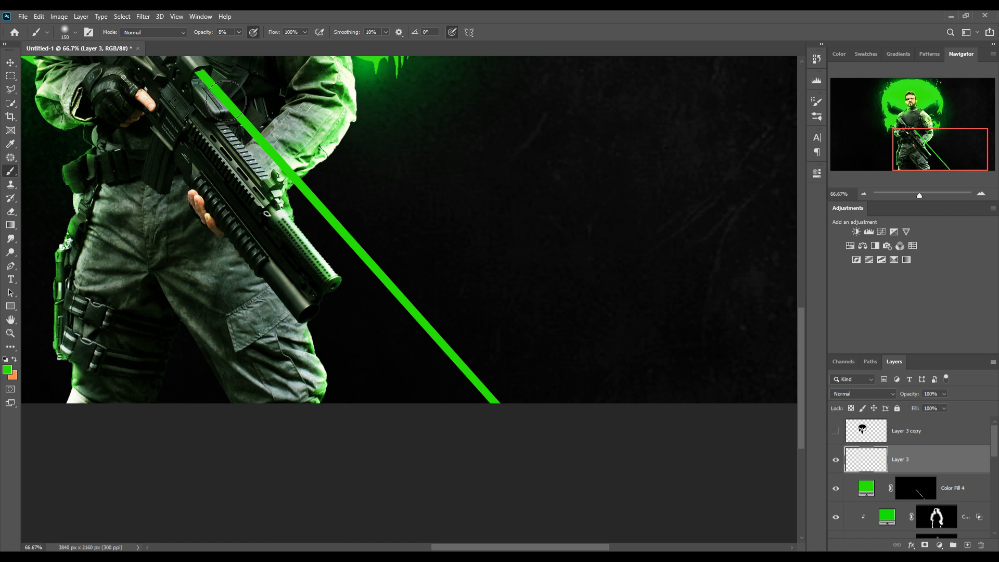
{"action": "mouse_move", "coordinate": [226, 101]}
{"action": "left_mouse_down"}
{"action": "mouse_move", "coordinate": [334, 224]}
{"action": "mouse_move", "coordinate": [275, 155]}
{"action": "mouse_move", "coordinate": [391, 307]}
{"action": "mouse_move", "coordinate": [352, 241]}
{"action": "mouse_move", "coordinate": [508, 408]}
{"action": "left_mouse_up"}
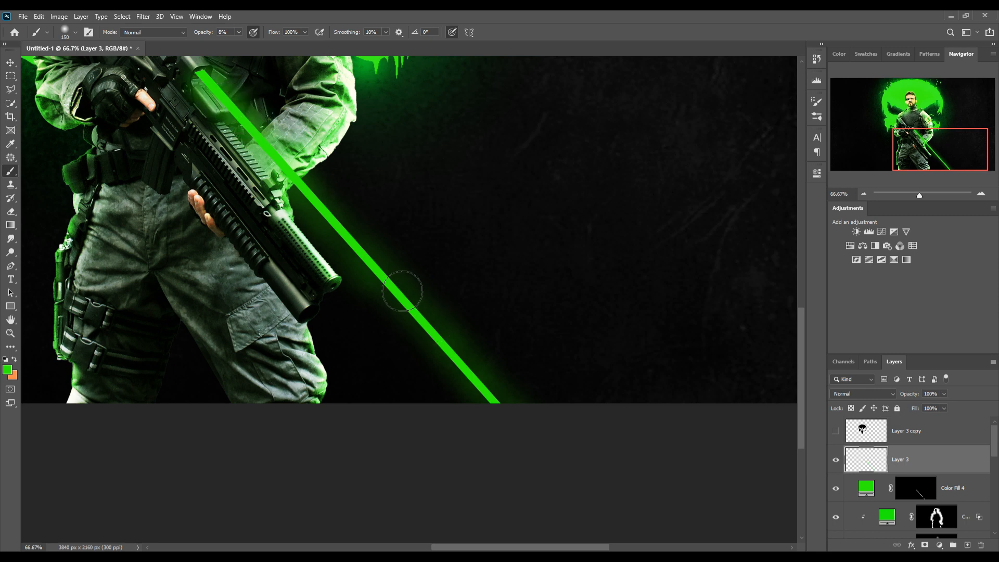
{"action": "left_click_drag", "start_coordinate": [495, 396], "coordinate": [538, 442]}
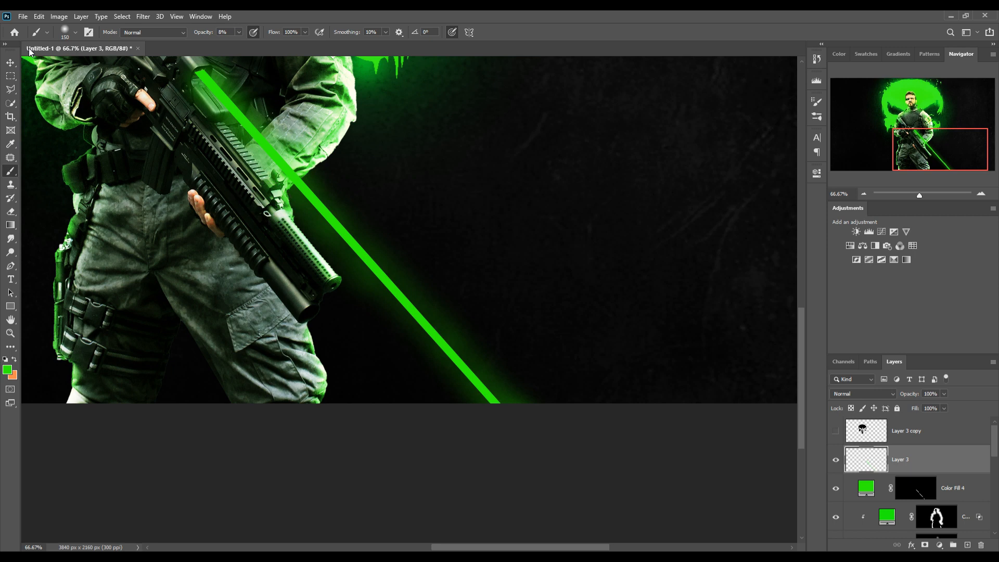
Paint white on the mask of the soldier's green fill layer around the laser beam's origin, using an 80 px brush at 100% opacity.
{"action": "left_click", "coordinate": [10, 62]}
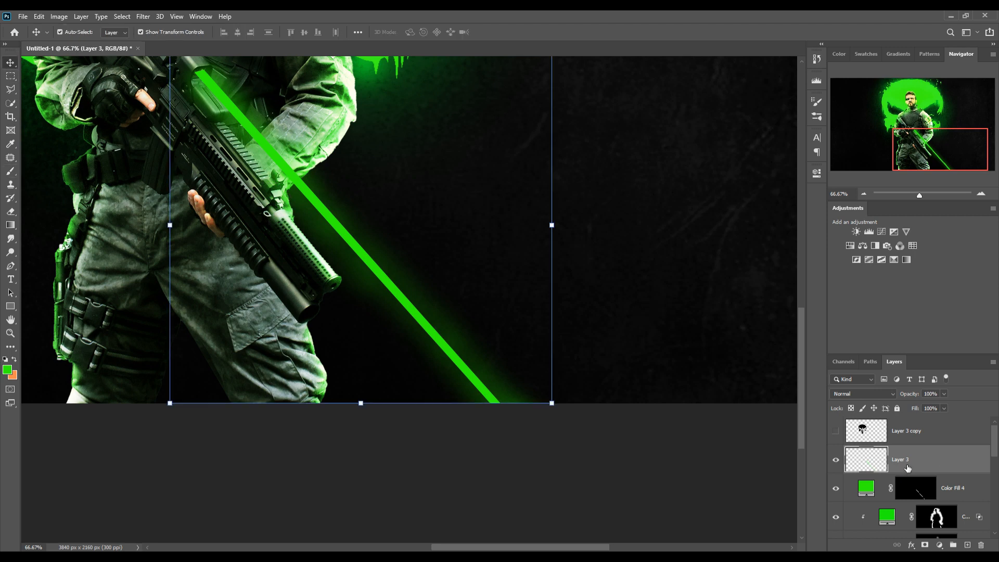
{"action": "scroll", "coordinate": [908, 469], "scroll_direction": "down", "scroll_amount": 3}
{"action": "left_click", "coordinate": [942, 463]}
{"action": "scroll", "coordinate": [942, 462], "scroll_direction": "up", "scroll_amount": 1}
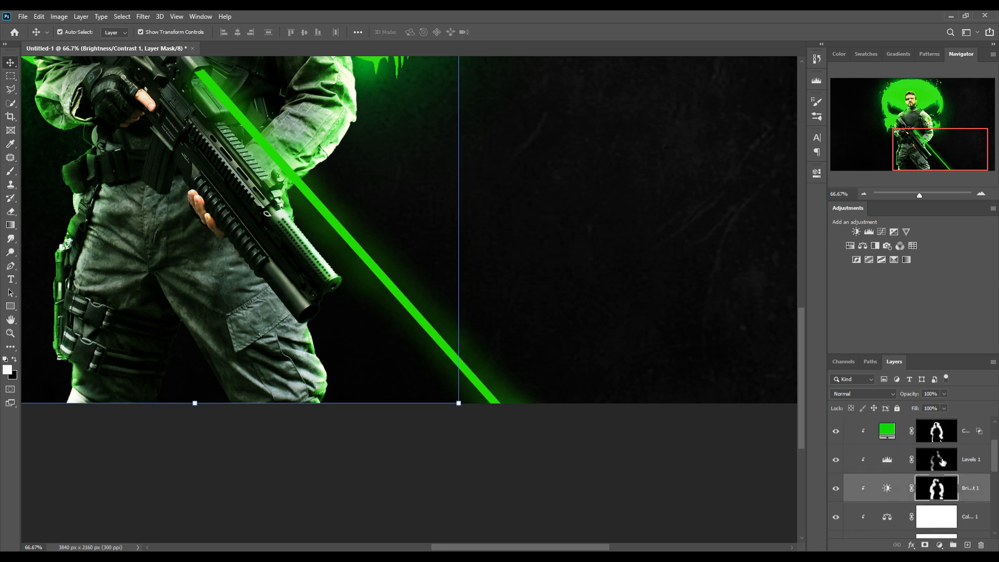
{"action": "scroll", "coordinate": [943, 462], "scroll_direction": "up", "scroll_amount": 1}
{"action": "left_click", "coordinate": [943, 462]}
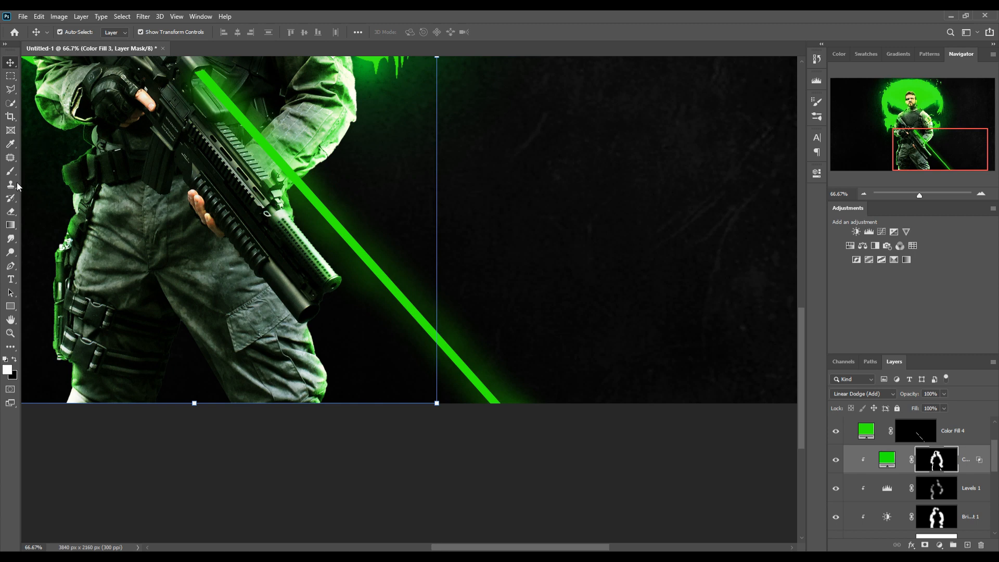
{"action": "key", "text": "b"}
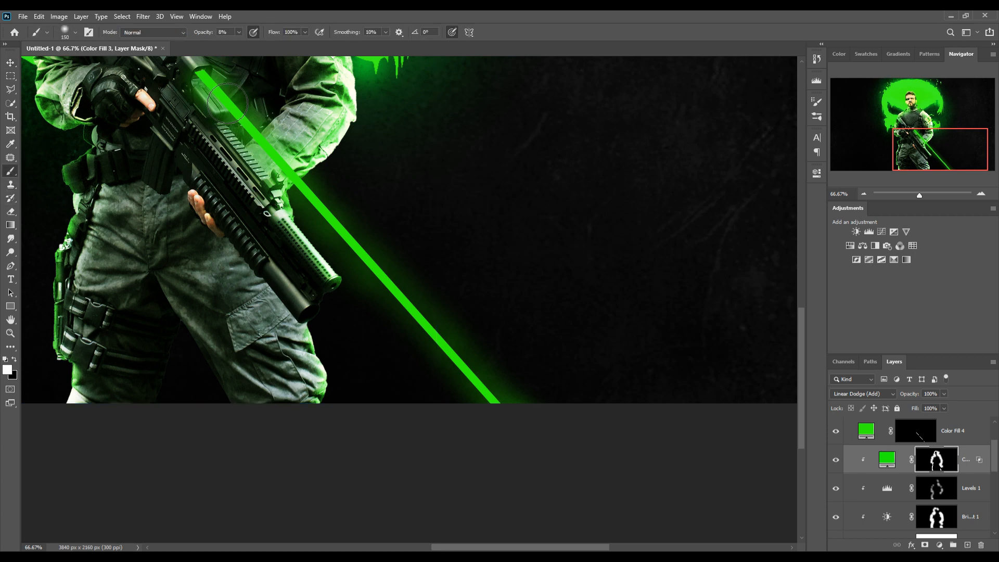
{"action": "key", "text": "bracketleft"}
{"action": "key", "text": "bracketleft"}
{"action": "key", "text": "bracketleft"}
{"action": "key", "text": "bracketleft"}
{"action": "left_click", "coordinate": [239, 32]}
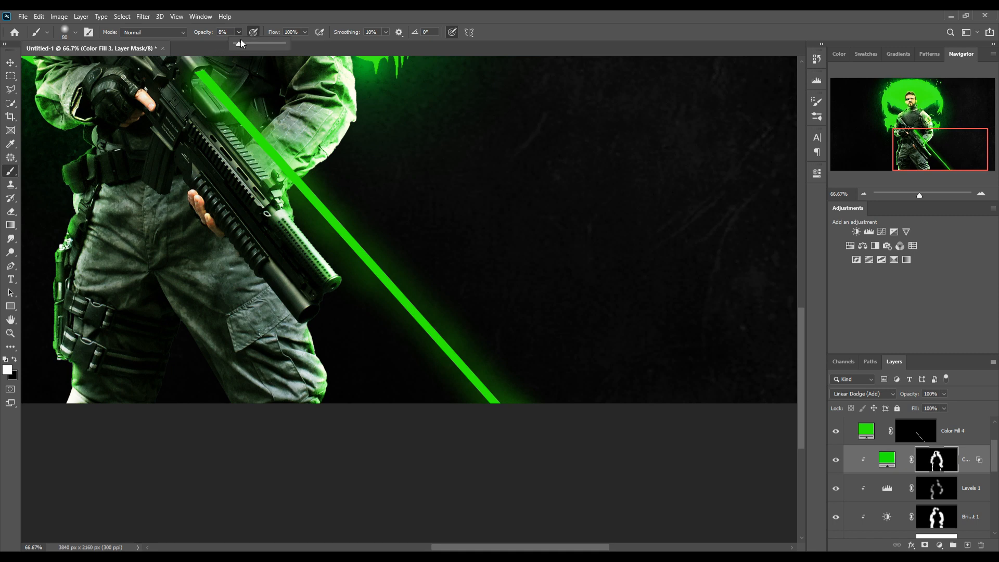
{"action": "left_click", "coordinate": [204, 77]}
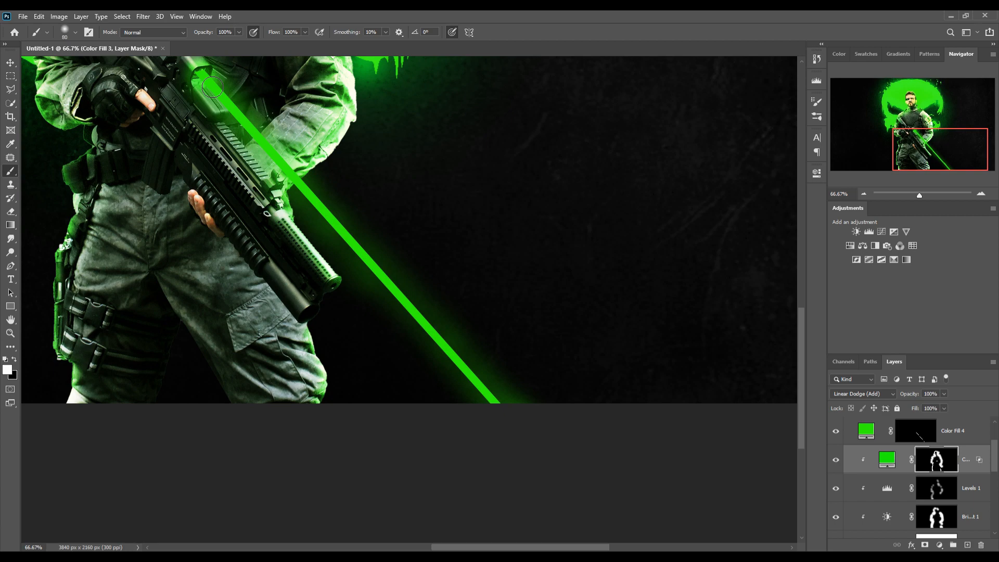
{"action": "left_click", "coordinate": [11, 62]}
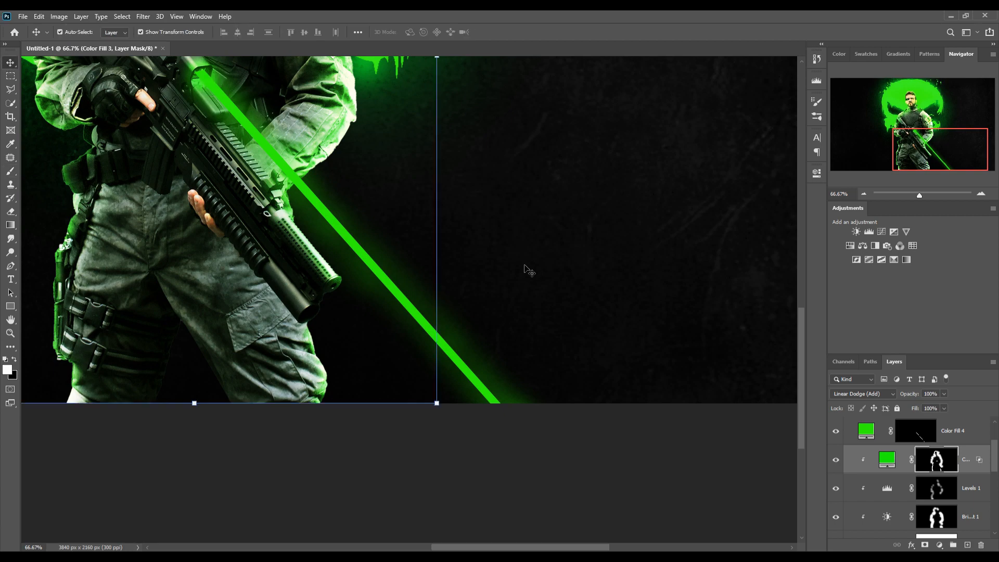
Show the hidden black skull copy, scale it to 51.65% and place it on the soldier's chest.
{"action": "key", "text": "ctrl+minus"}
{"action": "key", "text": "ctrl+minus"}
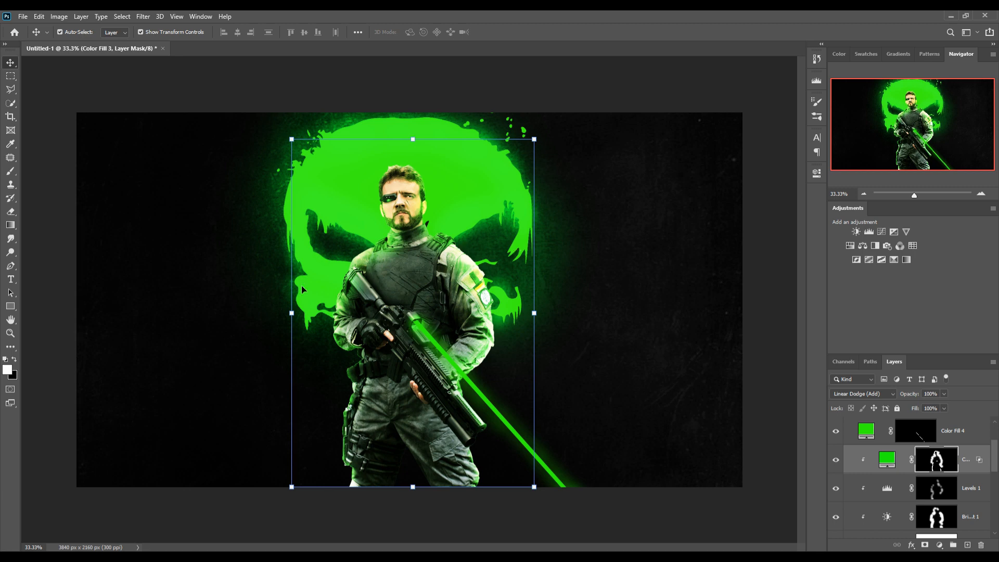
{"action": "scroll", "coordinate": [913, 437], "scroll_direction": "up", "scroll_amount": 2}
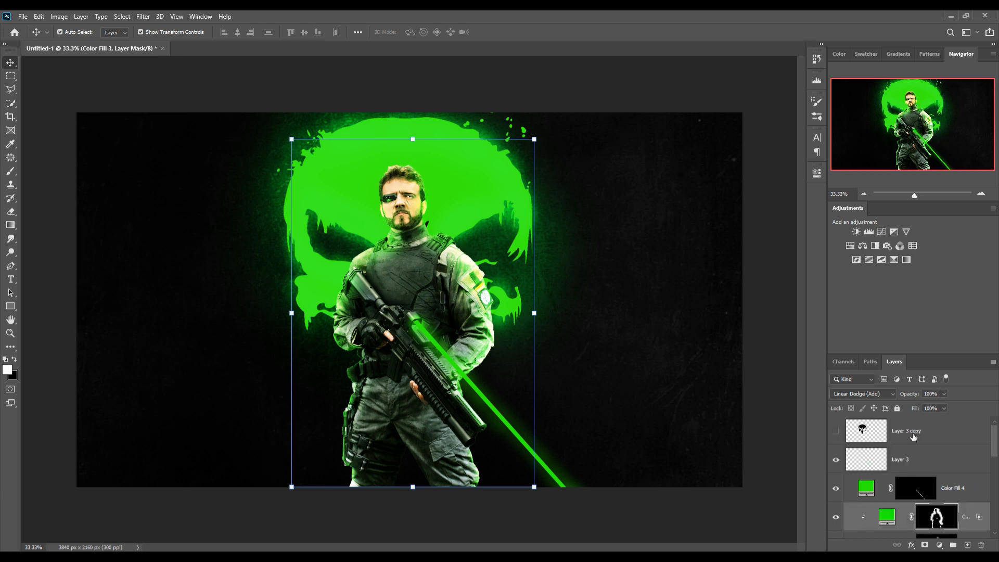
{"action": "left_click", "coordinate": [837, 431]}
{"action": "left_click_drag", "start_coordinate": [352, 223], "coordinate": [428, 258]}
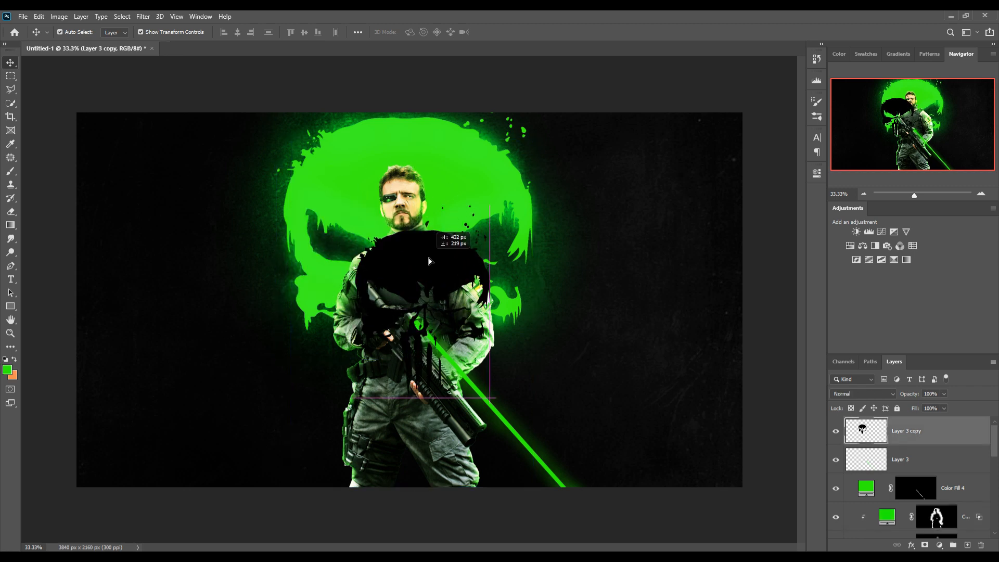
{"action": "left_click_drag", "start_coordinate": [494, 212], "coordinate": [438, 290]}
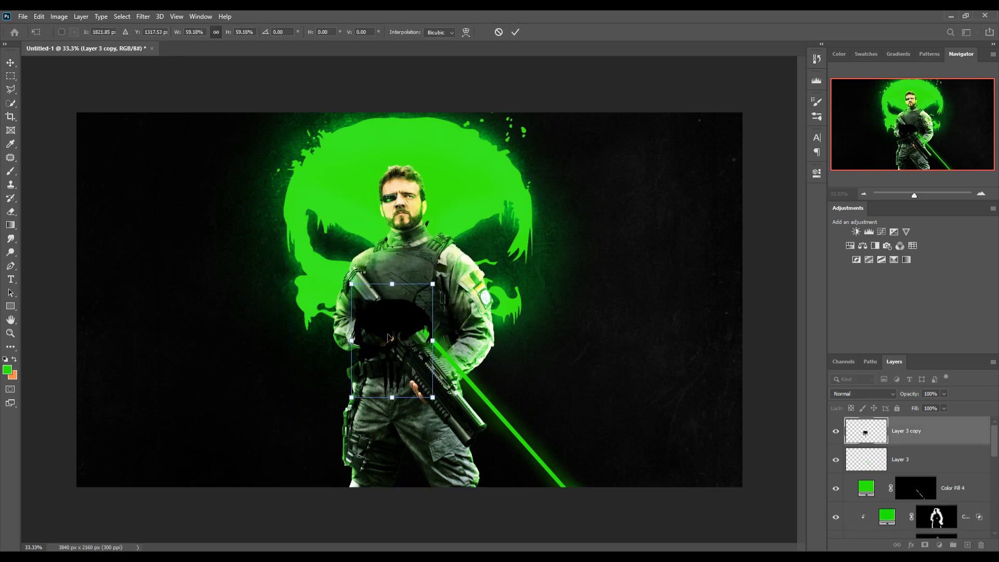
{"action": "left_click_drag", "start_coordinate": [390, 323], "coordinate": [397, 276]}
{"action": "left_click_drag", "start_coordinate": [444, 240], "coordinate": [436, 244]}
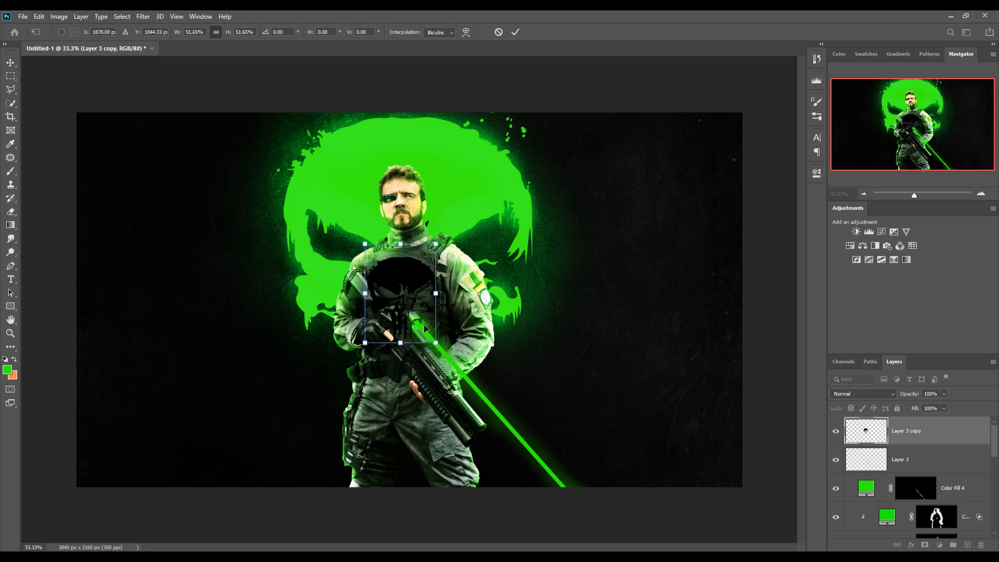
{"action": "left_click_drag", "start_coordinate": [365, 343], "coordinate": [362, 344]}
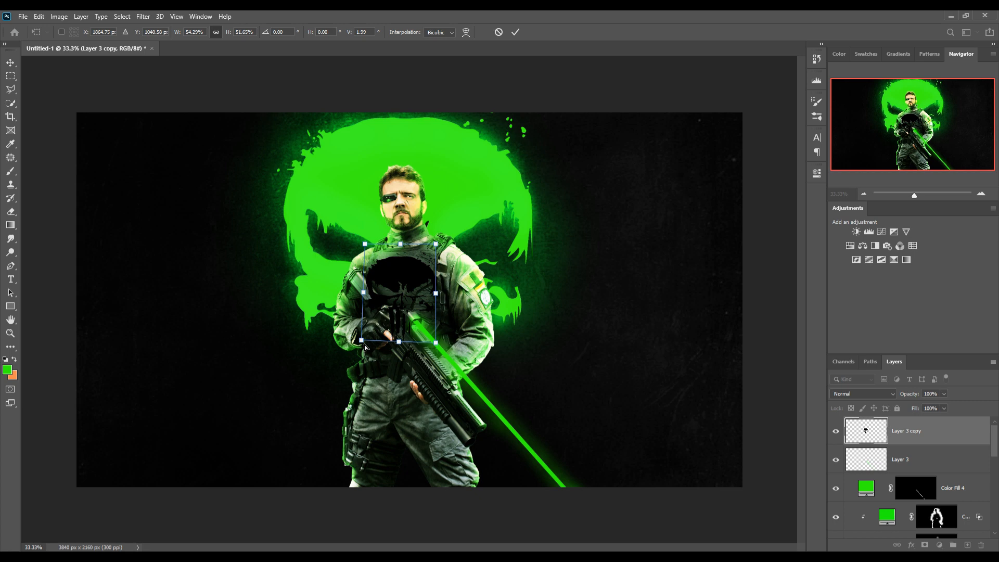
{"action": "key", "text": "ctrl+z"}
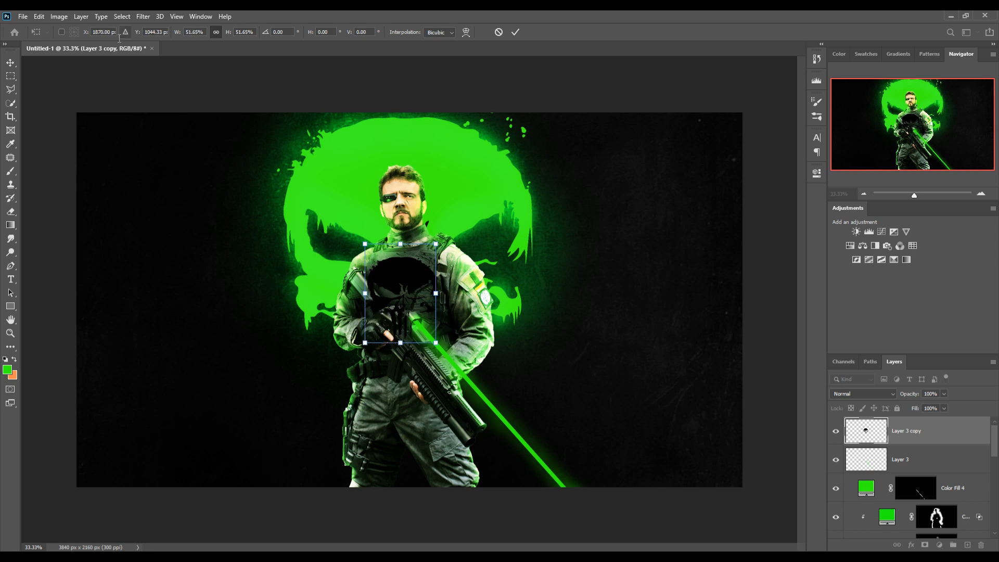
Warp the chest skull's corners and sides inward so it follows the shape of the vest.
{"action": "left_click", "coordinate": [39, 16]}
{"action": "mouse_move", "coordinate": [53, 255]}
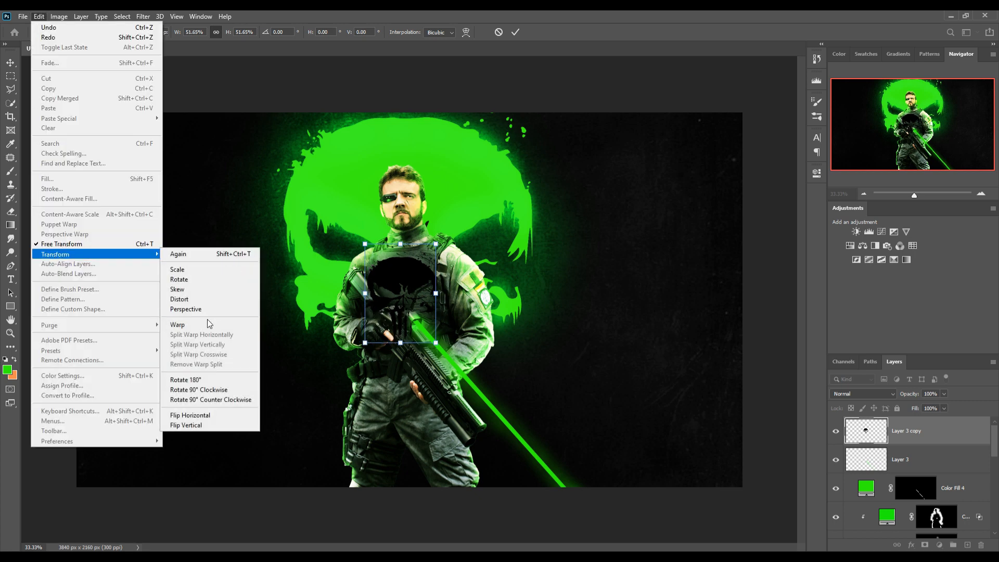
{"action": "left_click", "coordinate": [209, 324]}
{"action": "left_click_drag", "start_coordinate": [366, 345], "coordinate": [368, 334]}
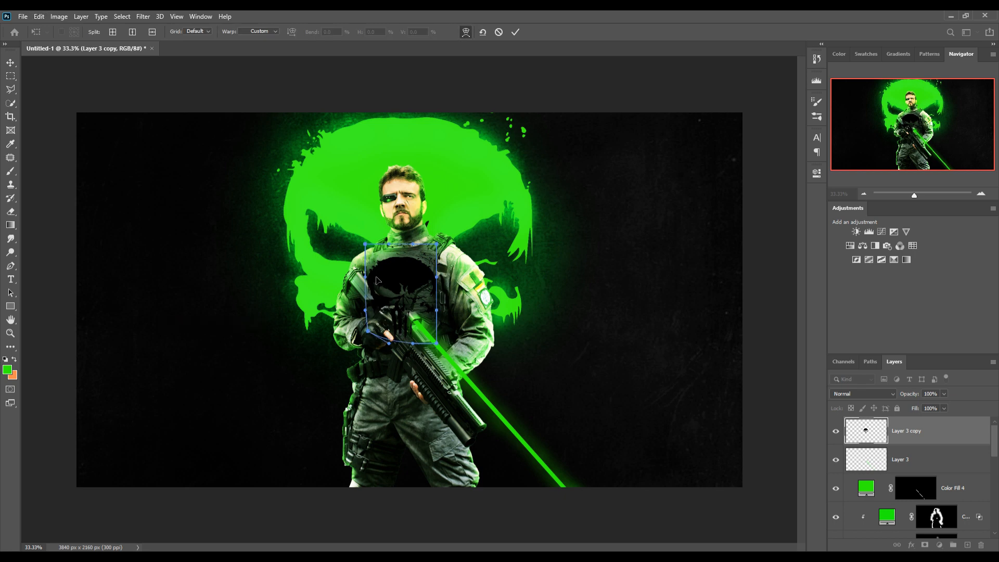
{"action": "left_click_drag", "start_coordinate": [376, 280], "coordinate": [407, 268]}
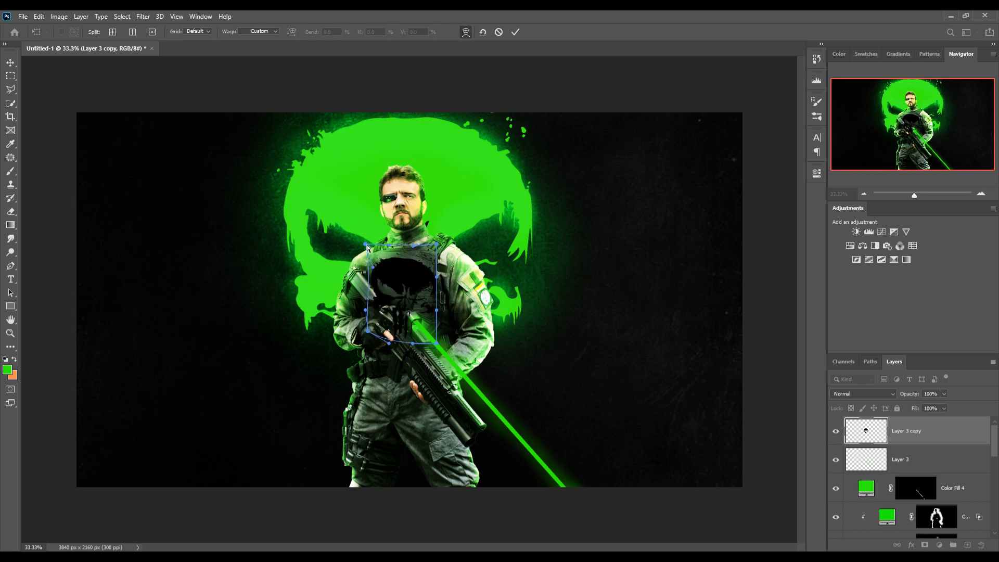
{"action": "left_click_drag", "start_coordinate": [366, 244], "coordinate": [371, 247]}
{"action": "left_click_drag", "start_coordinate": [432, 281], "coordinate": [430, 277]}
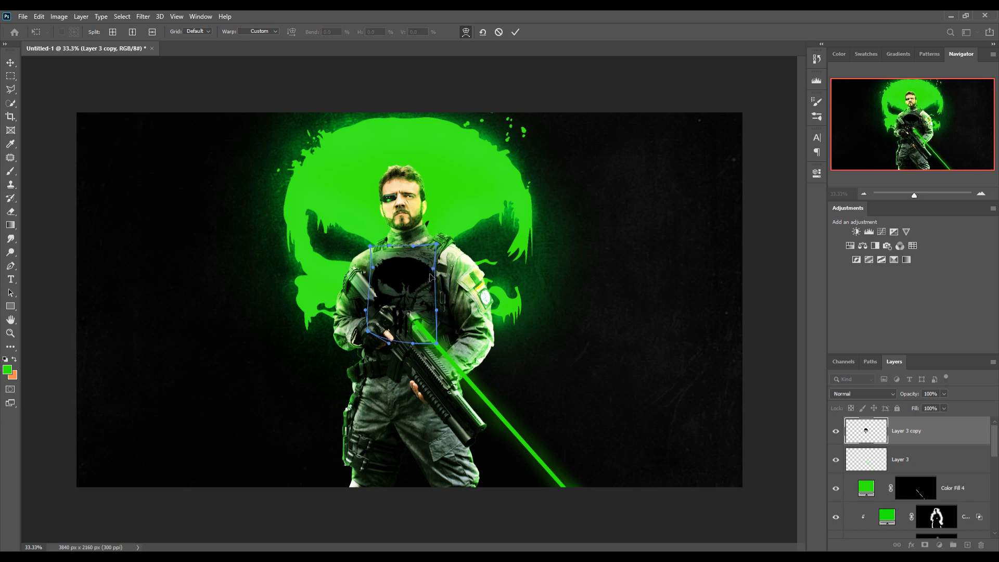
{"action": "left_click_drag", "start_coordinate": [411, 341], "coordinate": [433, 340]}
{"action": "left_click_drag", "start_coordinate": [431, 270], "coordinate": [428, 269]}
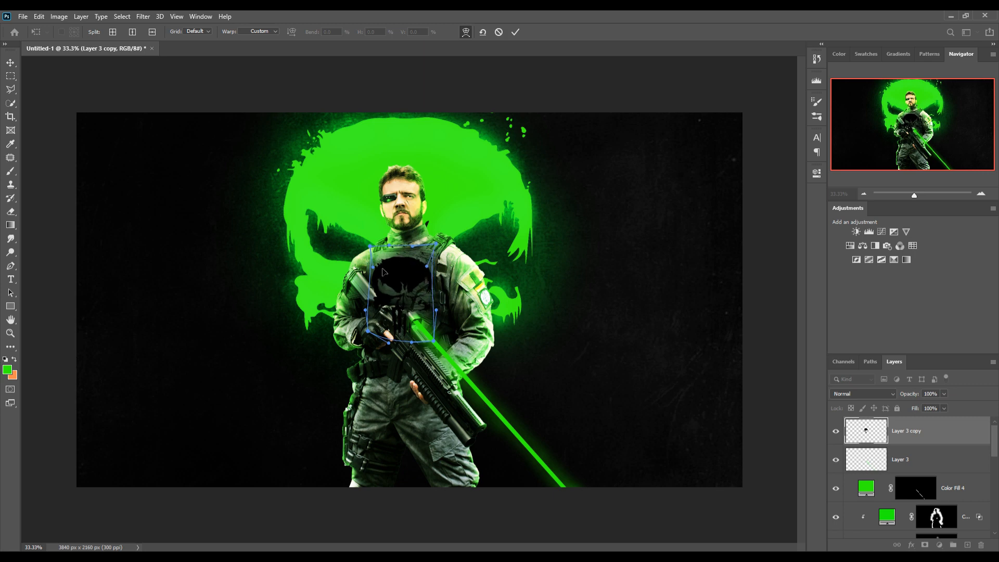
{"action": "left_click", "coordinate": [514, 32]}
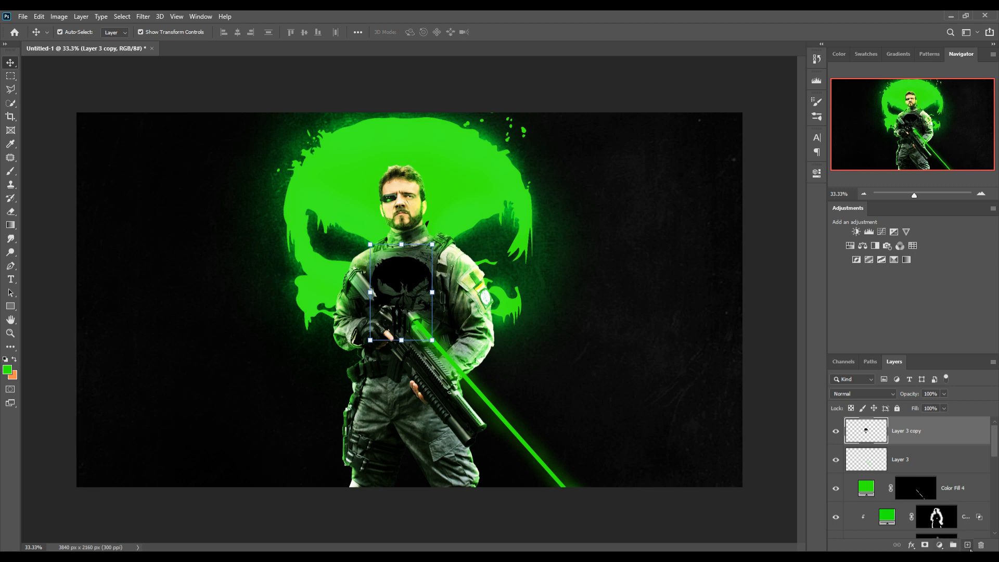
Clip a white Solid Color fill layer to the chest skull.
{"action": "left_click", "coordinate": [967, 546]}
{"action": "right_click", "coordinate": [948, 443]}
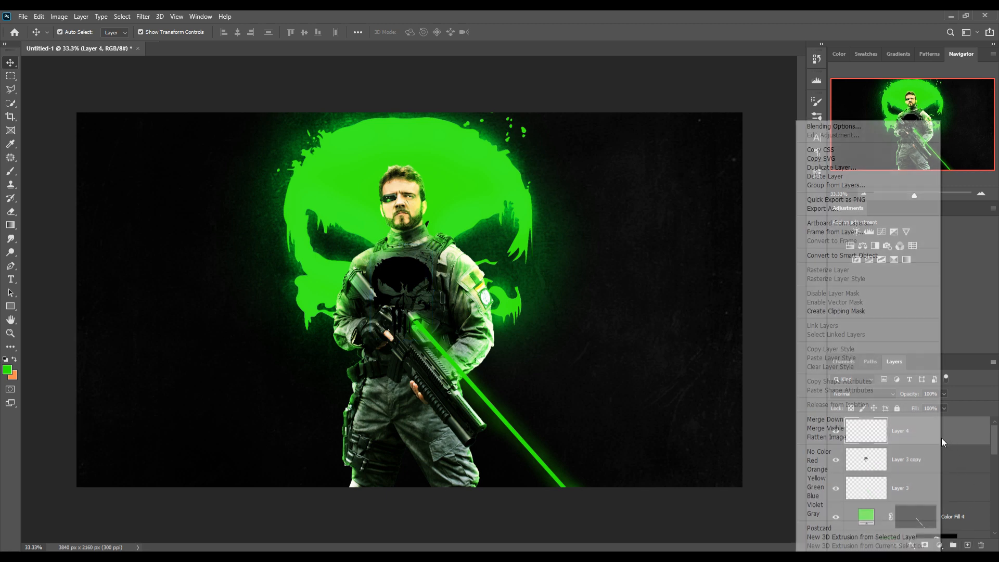
{"action": "left_click", "coordinate": [849, 311]}
{"action": "left_click", "coordinate": [940, 545]}
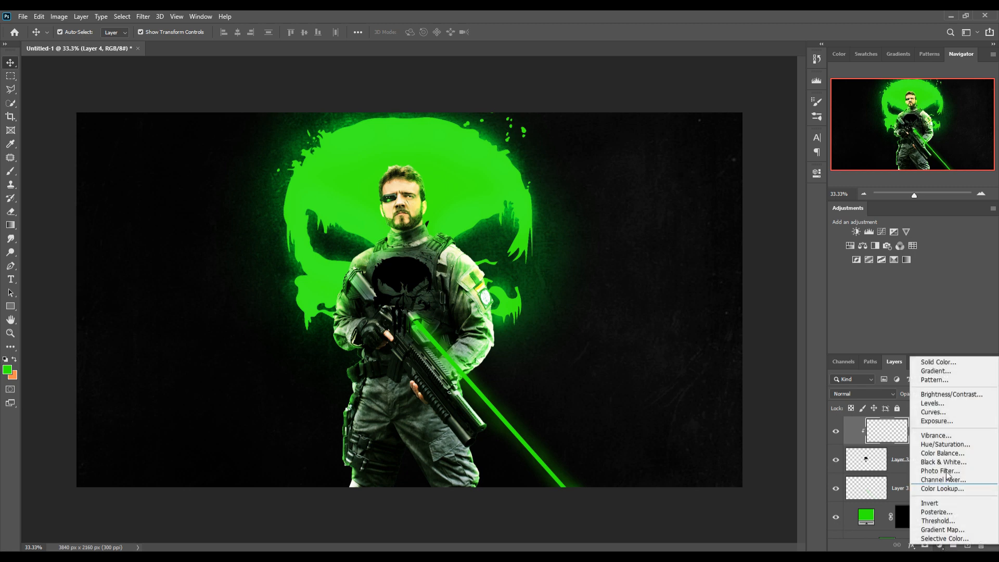
{"action": "left_click", "coordinate": [941, 362]}
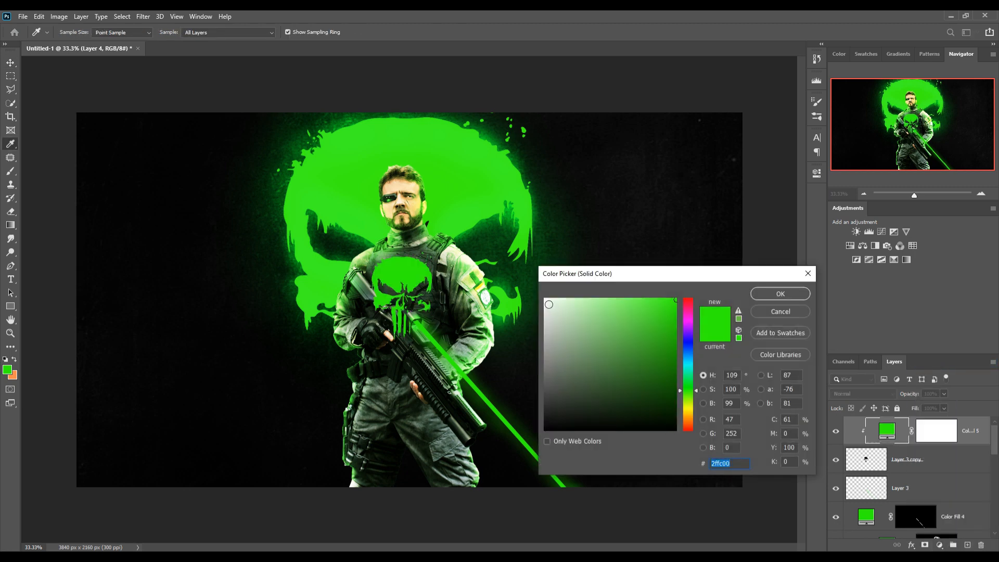
{"action": "left_click", "coordinate": [547, 301]}
{"action": "left_click", "coordinate": [781, 294]}
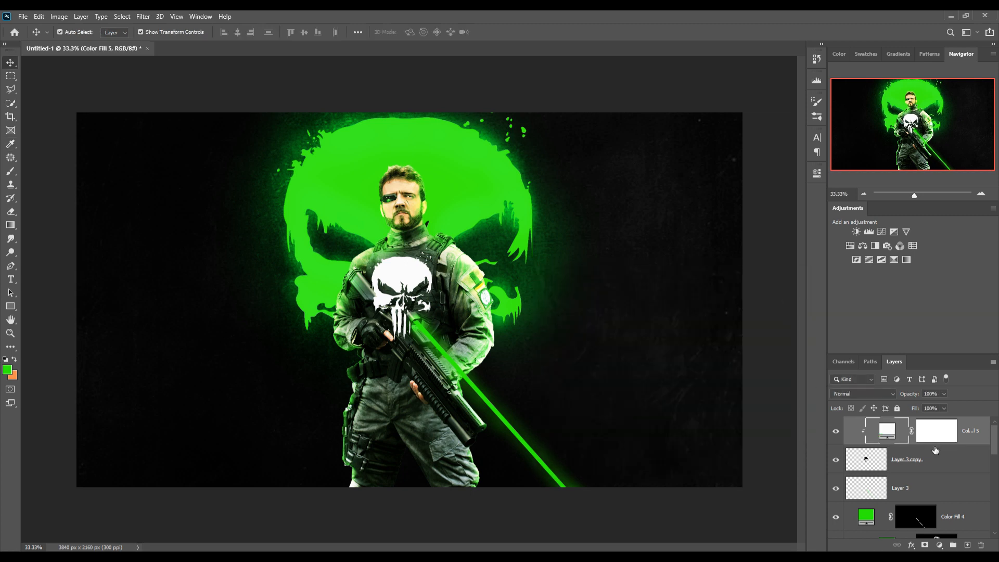
Merge the white fill with the chest skull layer and set the merged layer's blend mode to Overlay.
{"action": "right_click", "coordinate": [969, 433]}
{"action": "left_click", "coordinate": [847, 420]}
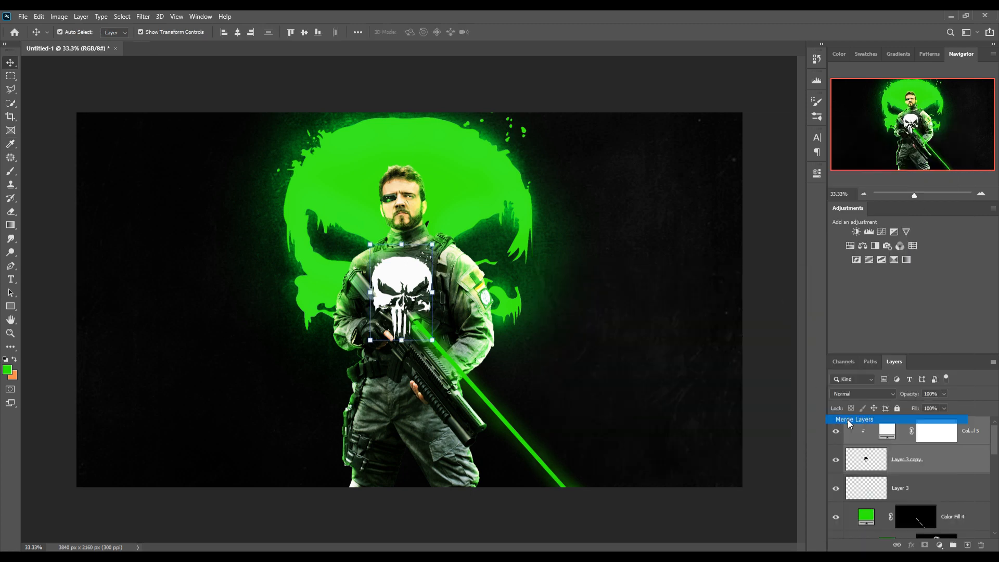
{"action": "left_click", "coordinate": [876, 393]}
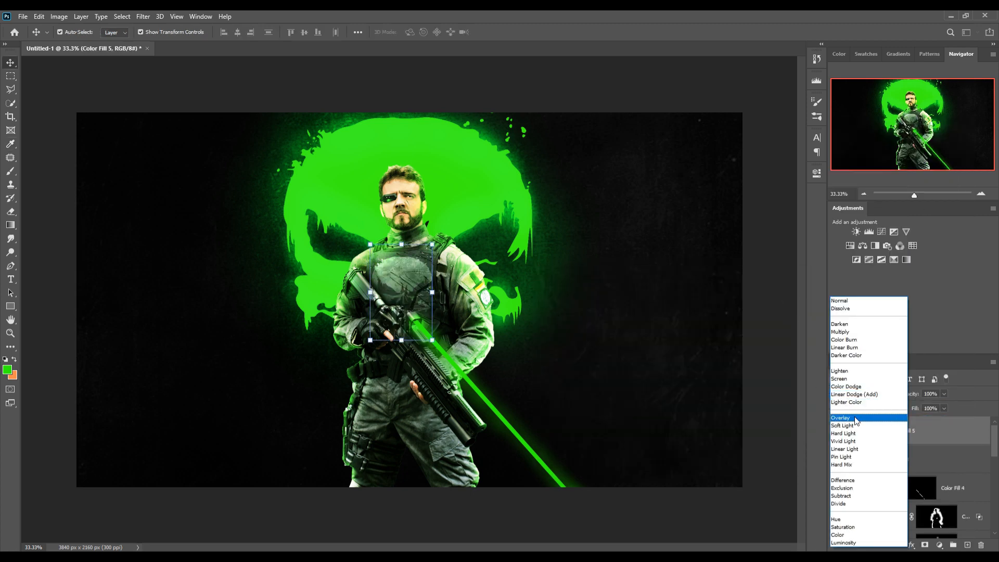
{"action": "left_click", "coordinate": [854, 416]}
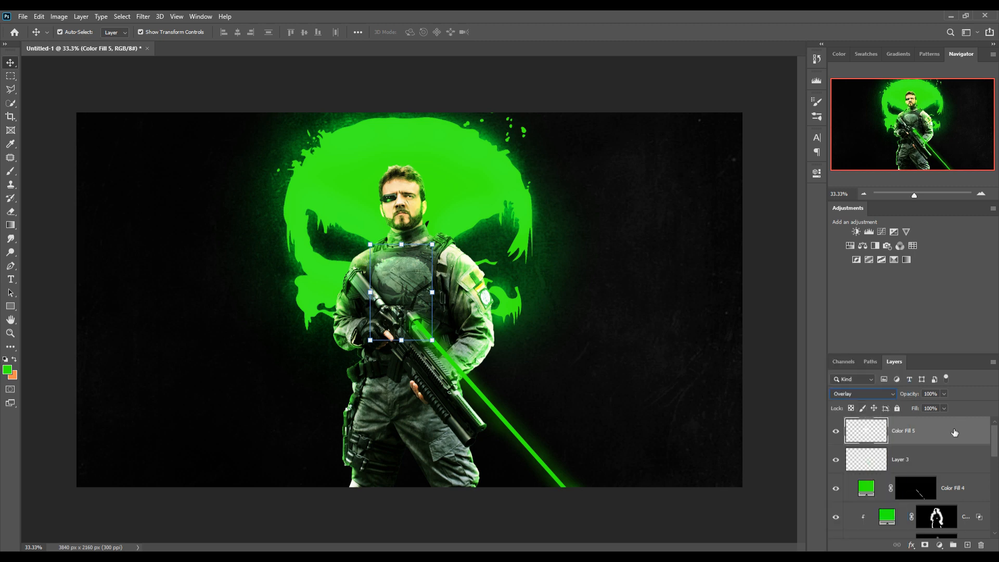
Add a layer mask to the chest skull and paint black over the rifle area with an 80 px brush at 100% opacity.
{"action": "key", "text": "b"}
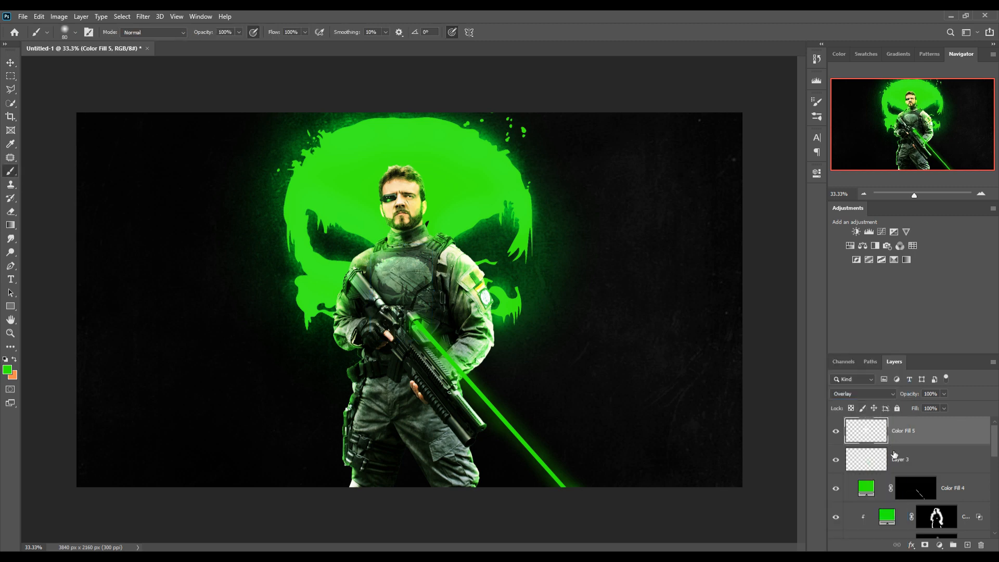
{"action": "left_click", "coordinate": [925, 545]}
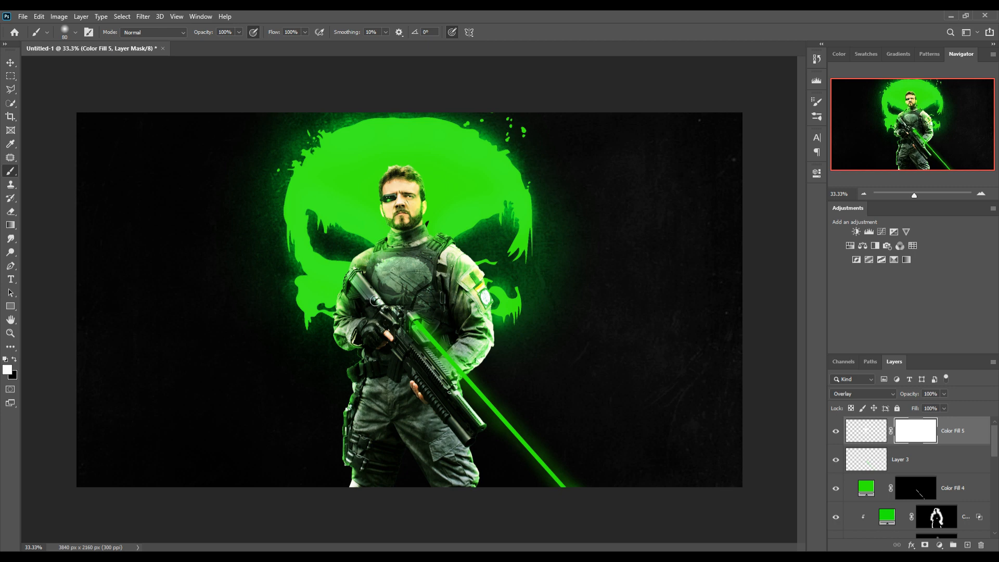
{"action": "left_click", "coordinate": [14, 361]}
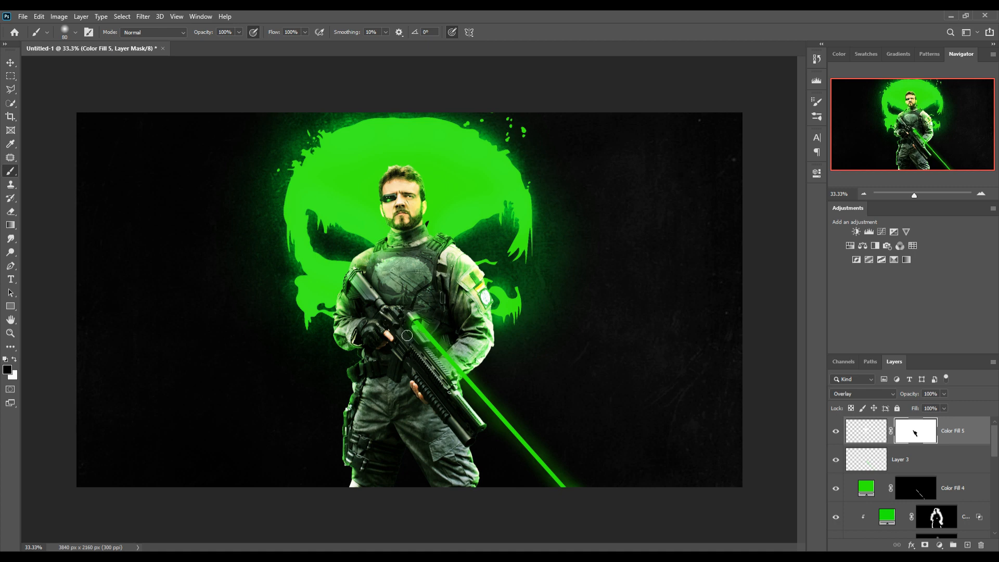
Duplicate the masked chest skull layer and reduce the copy's Fill to 57%.
{"action": "right_click", "coordinate": [969, 432]}
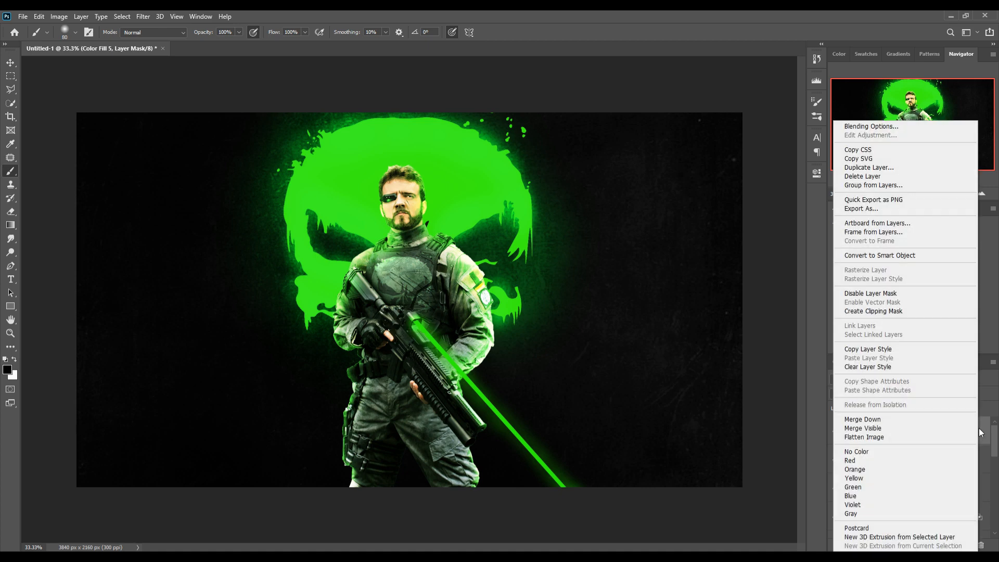
{"action": "left_click", "coordinate": [884, 178]}
{"action": "left_click", "coordinate": [587, 164]}
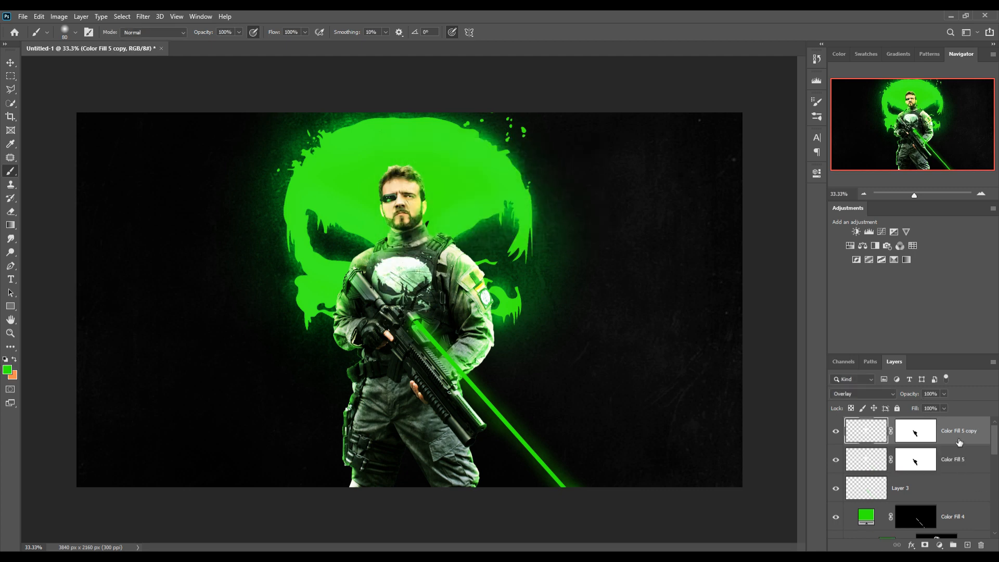
{"action": "left_click", "coordinate": [944, 409]}
{"action": "left_click_drag", "start_coordinate": [944, 419], "coordinate": [925, 424]}
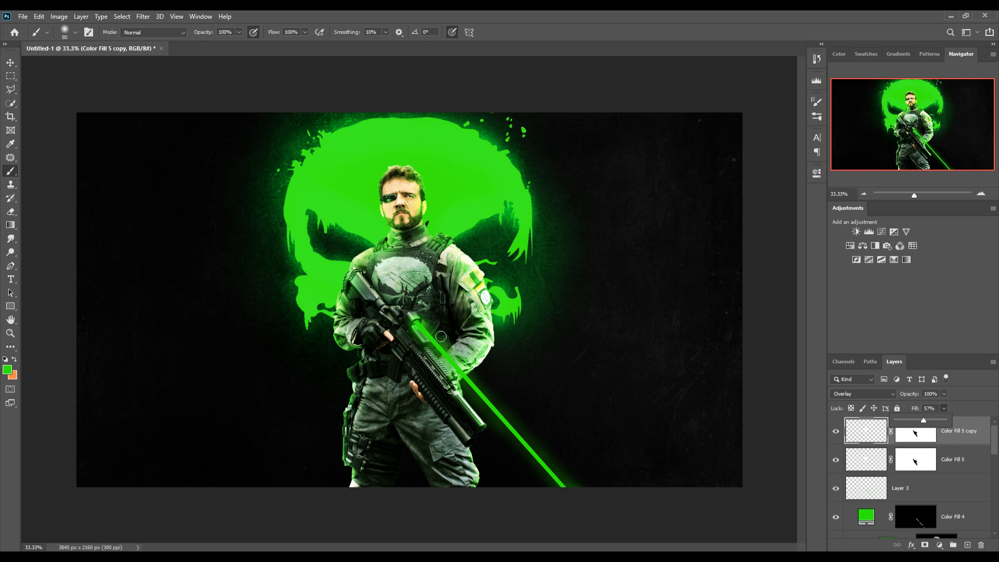
{"action": "left_click", "coordinate": [10, 62]}
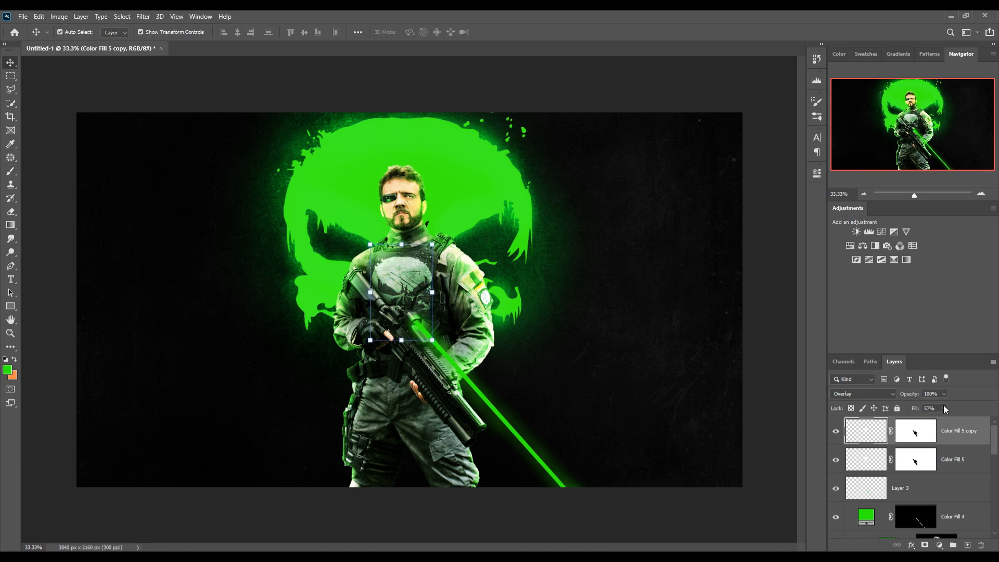
Stamp all visible layers into a new layer above the chest skull copy and convert it to a smart object.
{"action": "scroll", "coordinate": [930, 426], "scroll_direction": "down", "scroll_amount": 2}
{"action": "scroll", "coordinate": [930, 426], "scroll_direction": "up", "scroll_amount": 2}
{"action": "scroll", "coordinate": [950, 446], "scroll_direction": "up", "scroll_amount": 5}
{"action": "key", "text": "ctrl"}
{"action": "left_click_drag", "start_coordinate": [969, 436], "coordinate": [971, 423]}
{"action": "key", "text": "ctrl+shift+alt+e"}
{"action": "right_click", "coordinate": [956, 442]}
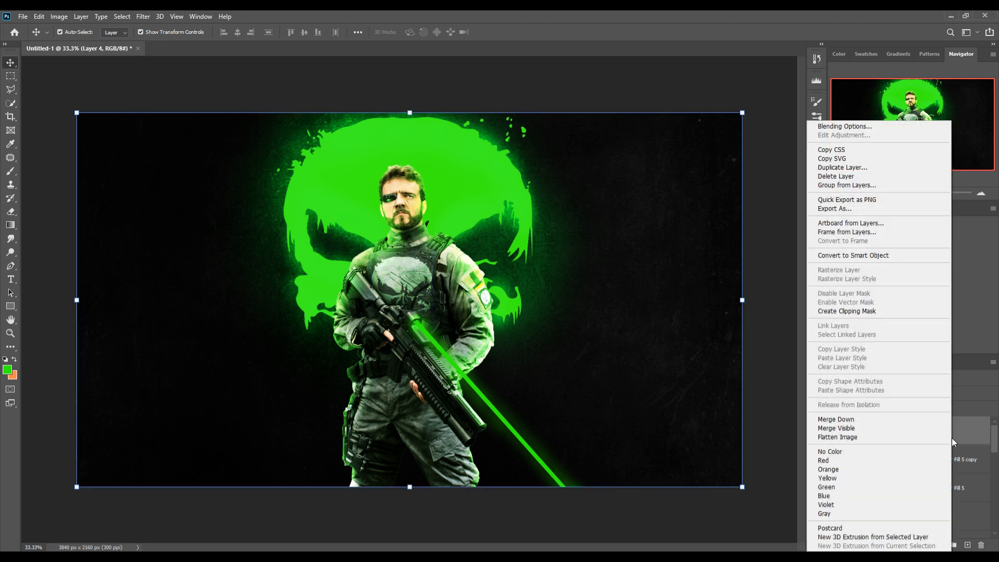
{"action": "left_click", "coordinate": [854, 256]}
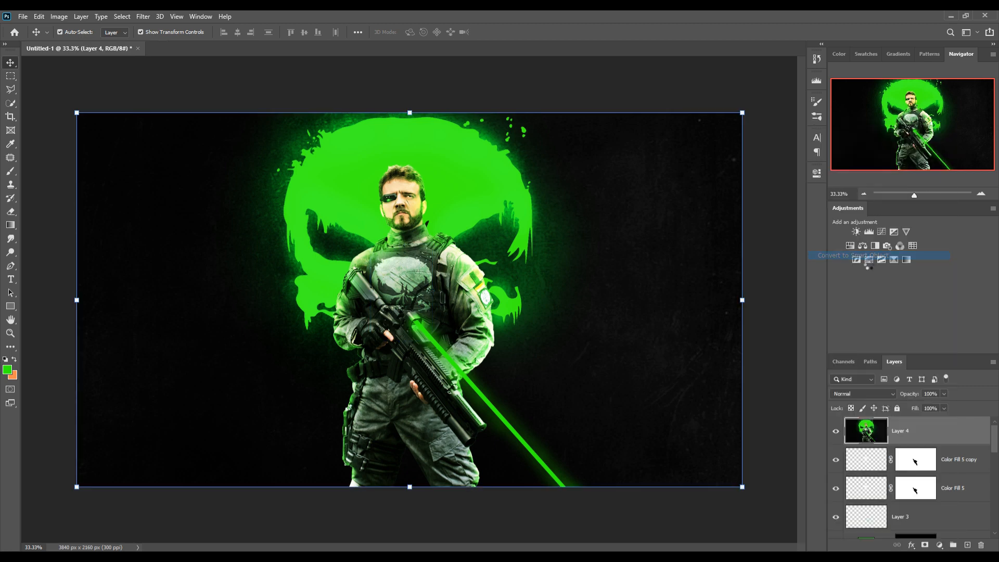
Open the Camera Raw Filter on the merged smart object, set Contrast to +23 and raise the Sharpening Amount.
{"action": "left_click", "coordinate": [129, 17]}
{"action": "left_click", "coordinate": [151, 78]}
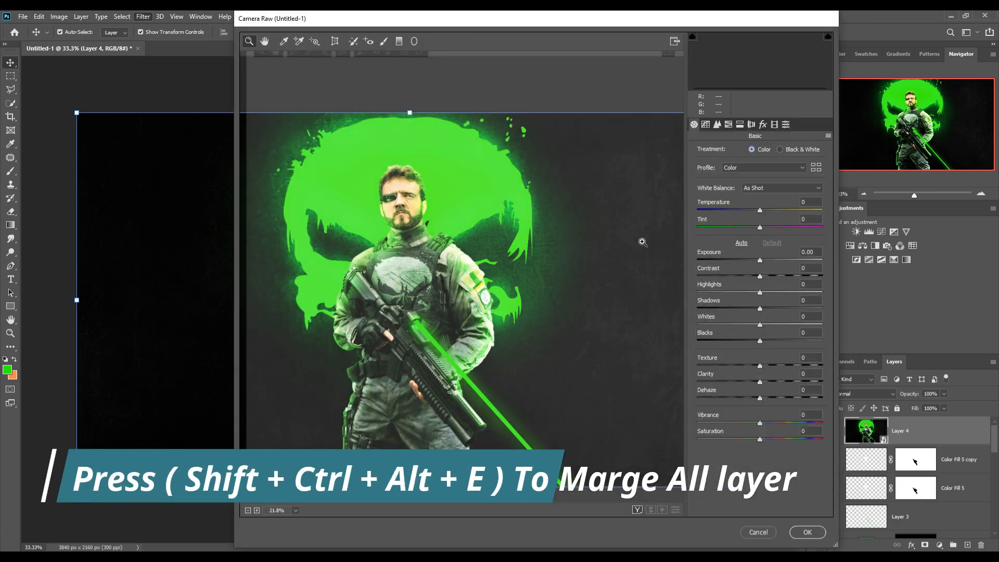
{"action": "left_click_drag", "start_coordinate": [760, 276], "coordinate": [774, 273]}
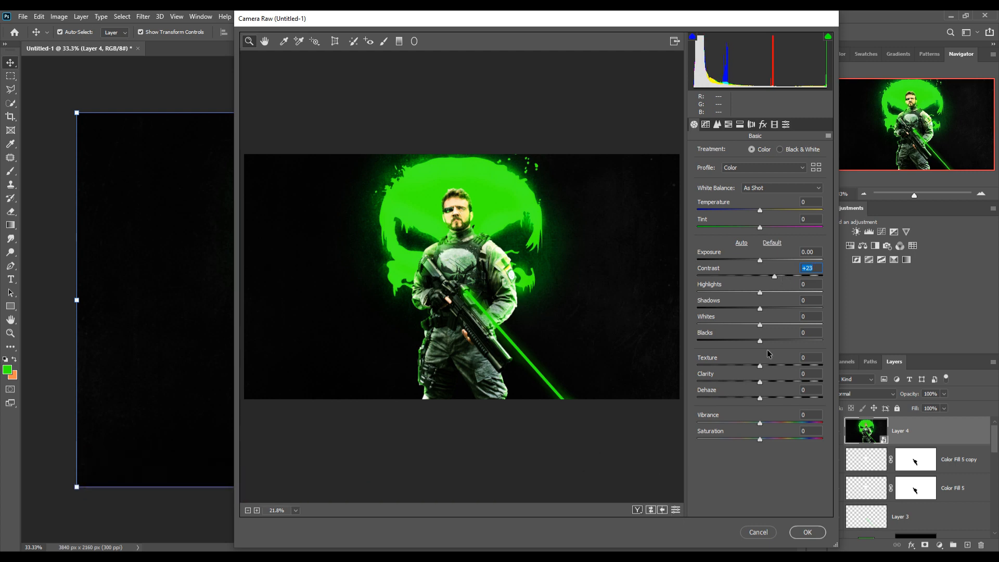
{"action": "left_click", "coordinate": [718, 124]}
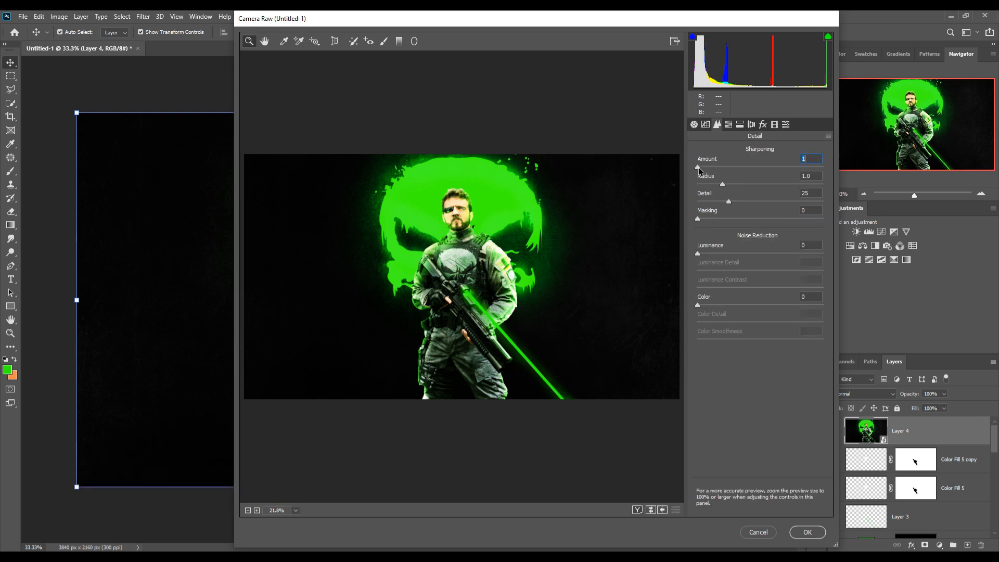
{"action": "left_click_drag", "start_coordinate": [698, 167], "coordinate": [735, 172]}
Adjust the parametric tone curve in Camera Raw and set the Greens saturation to +21.
{"action": "left_click", "coordinate": [705, 125]}
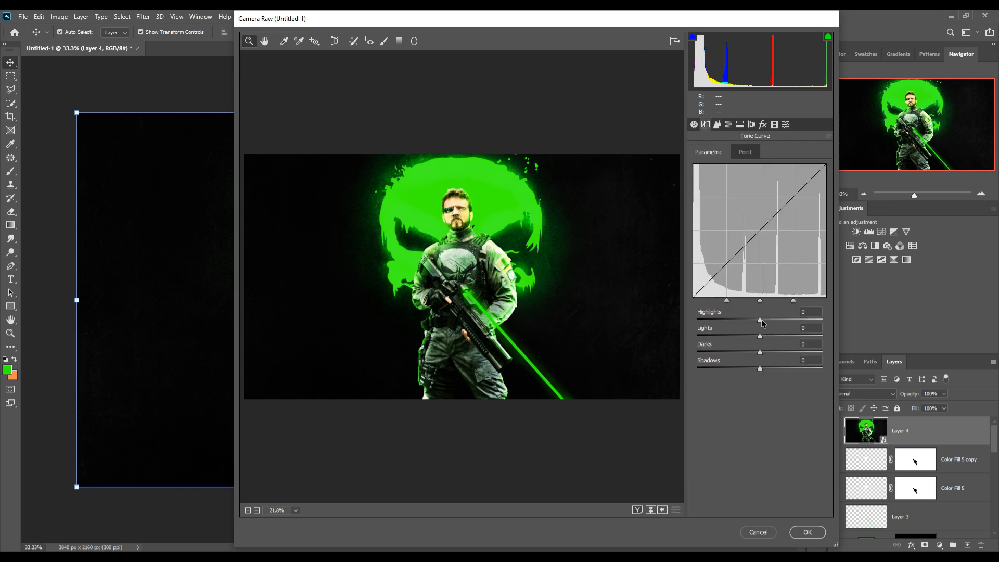
{"action": "left_click_drag", "start_coordinate": [762, 320], "coordinate": [755, 368]}
{"action": "left_click", "coordinate": [728, 124]}
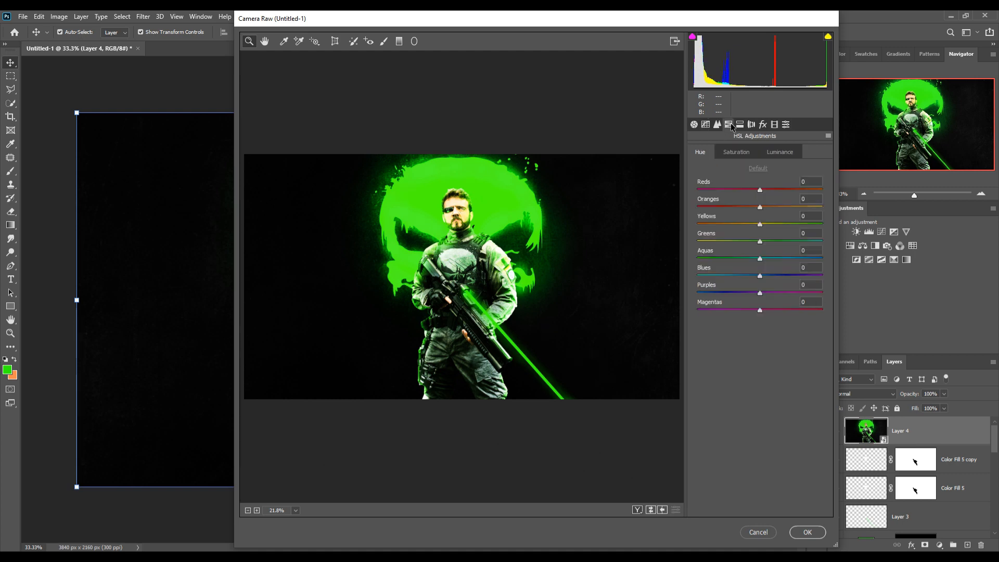
{"action": "left_click", "coordinate": [734, 152]}
{"action": "left_click", "coordinate": [760, 242]}
{"action": "left_click_drag", "start_coordinate": [759, 241], "coordinate": [772, 241]}
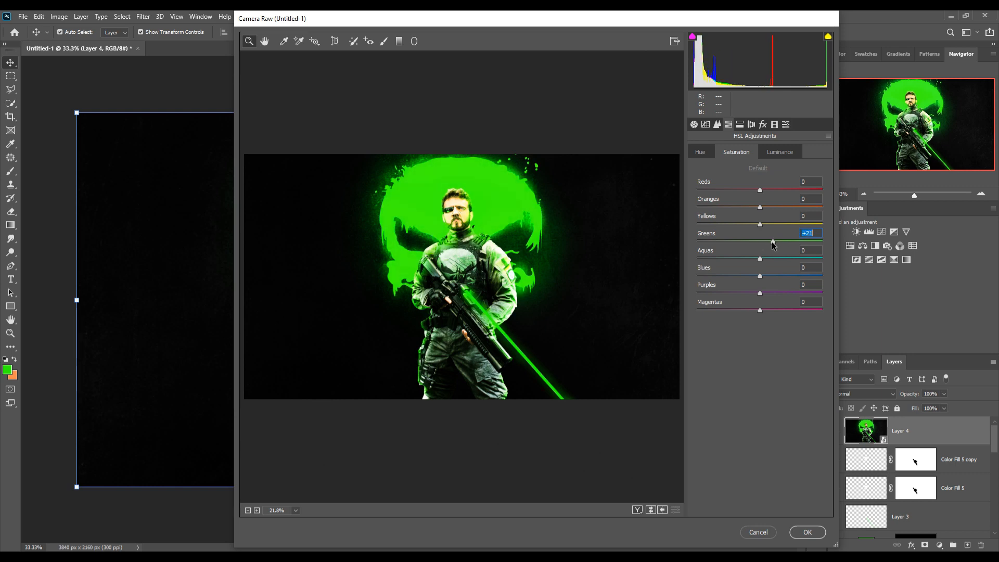
Set the basic Highlights to -11 and apply the Camera Raw Filter.
{"action": "left_click", "coordinate": [693, 125]}
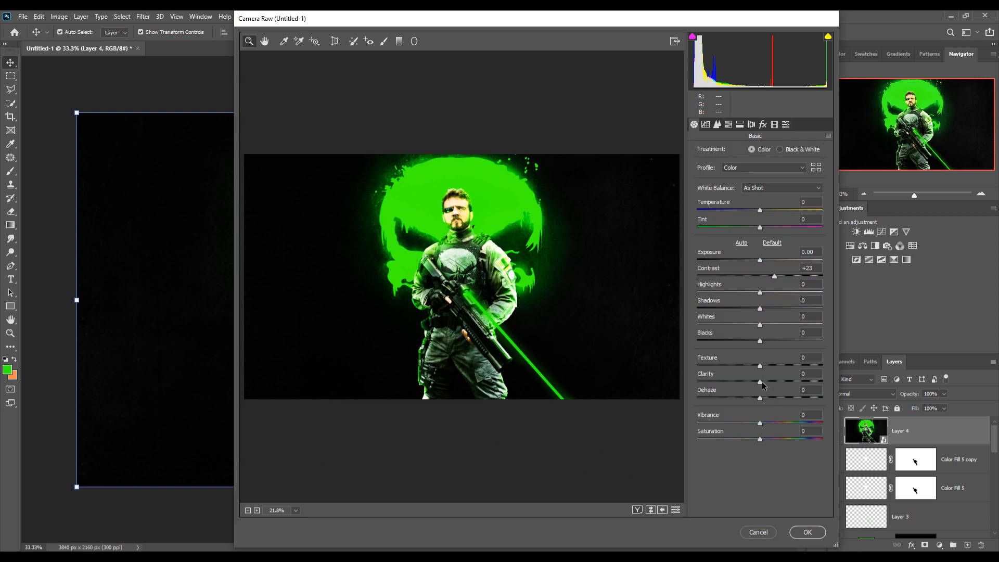
{"action": "mouse_move", "coordinate": [762, 296]}
{"action": "left_mouse_down"}
{"action": "mouse_move", "coordinate": [774, 295]}
{"action": "mouse_move", "coordinate": [753, 292]}
{"action": "left_mouse_up"}
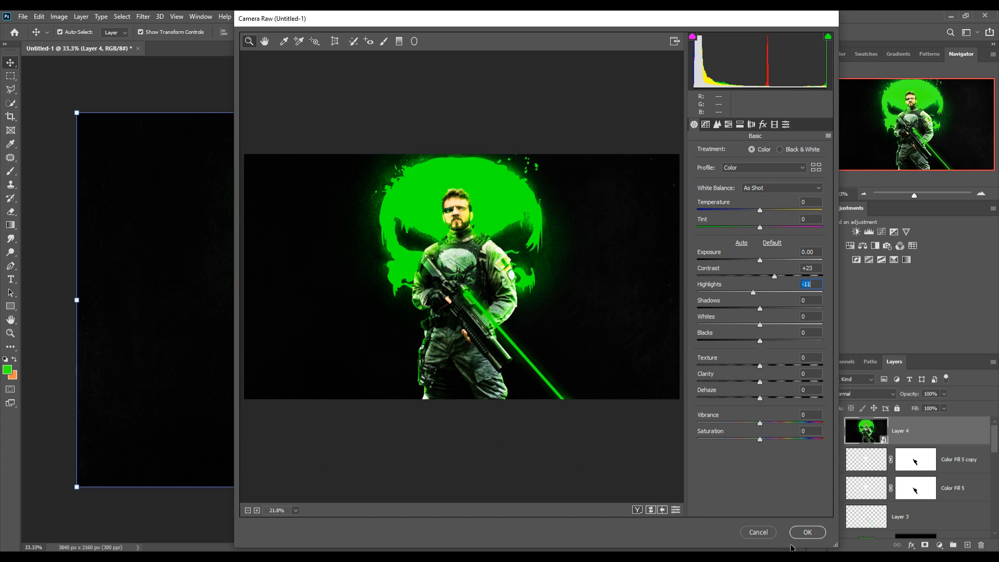
{"action": "left_click", "coordinate": [804, 535]}
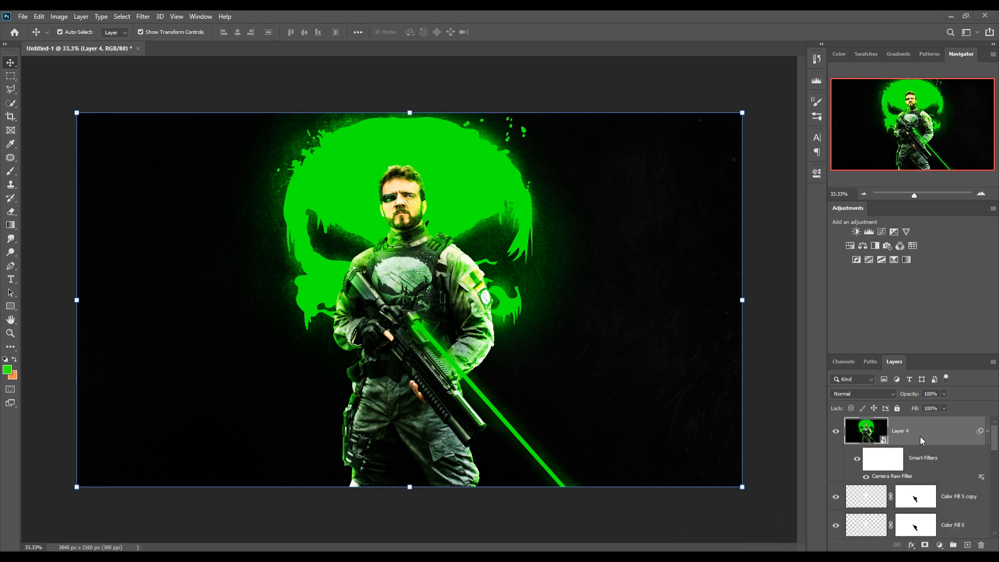
Delete the merged smart object with its Camera Raw Filter.
{"action": "key", "text": "Delete"}
Pull the midpoint of the soldier's Curves 2 adjustment further down to darken him.
{"action": "scroll", "coordinate": [936, 439], "scroll_direction": "down", "scroll_amount": 4}
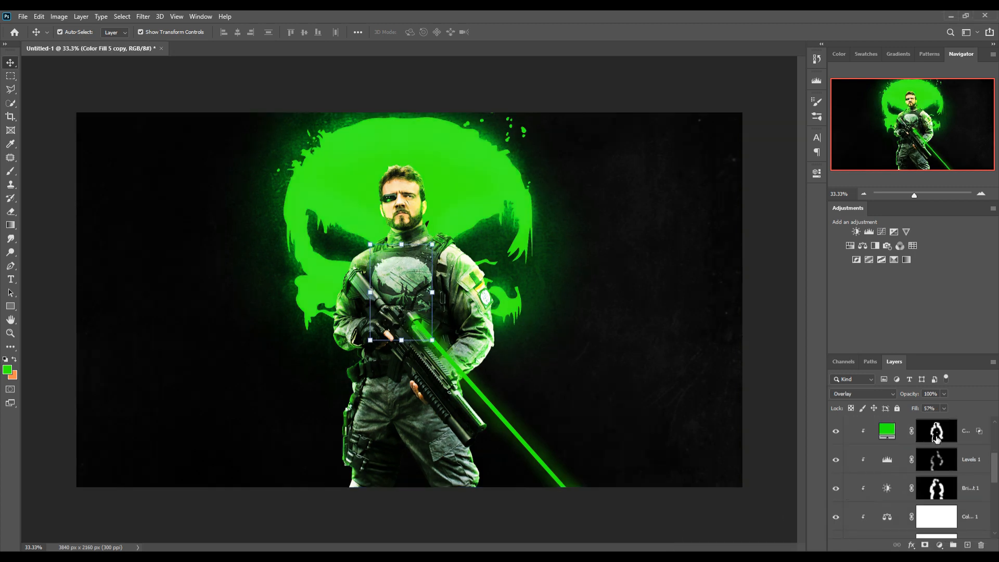
{"action": "left_click", "coordinate": [887, 489]}
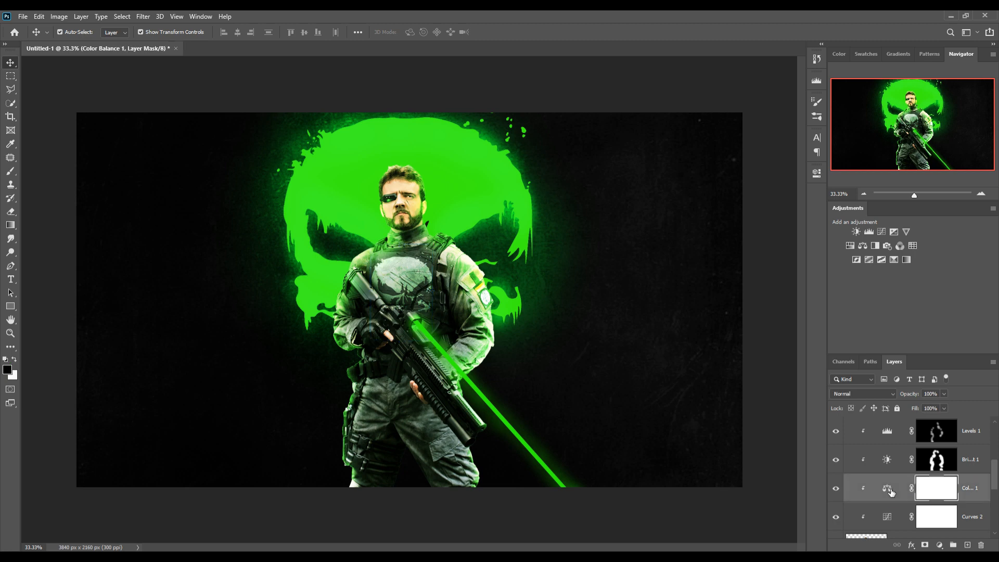
{"action": "double_click", "coordinate": [887, 517]}
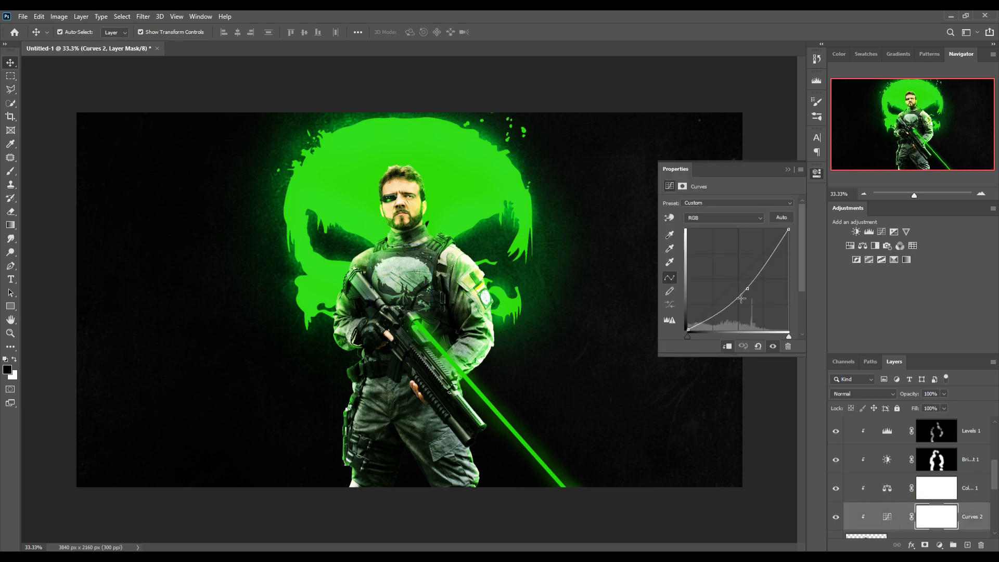
{"action": "left_click_drag", "start_coordinate": [751, 295], "coordinate": [760, 302]}
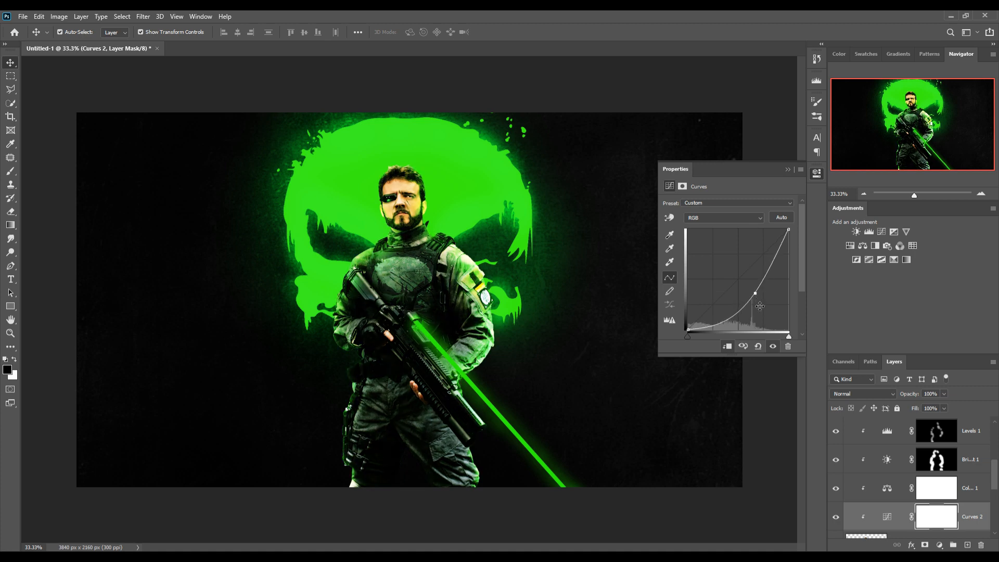
{"action": "left_click", "coordinate": [787, 169]}
Set the split black point of the soldier's green Linear Dodge fill to 0 / 29 for Blend If's Underlying Layer.
{"action": "scroll", "coordinate": [933, 485], "scroll_direction": "down", "scroll_amount": 2}
{"action": "scroll", "coordinate": [932, 485], "scroll_direction": "up", "scroll_amount": 4}
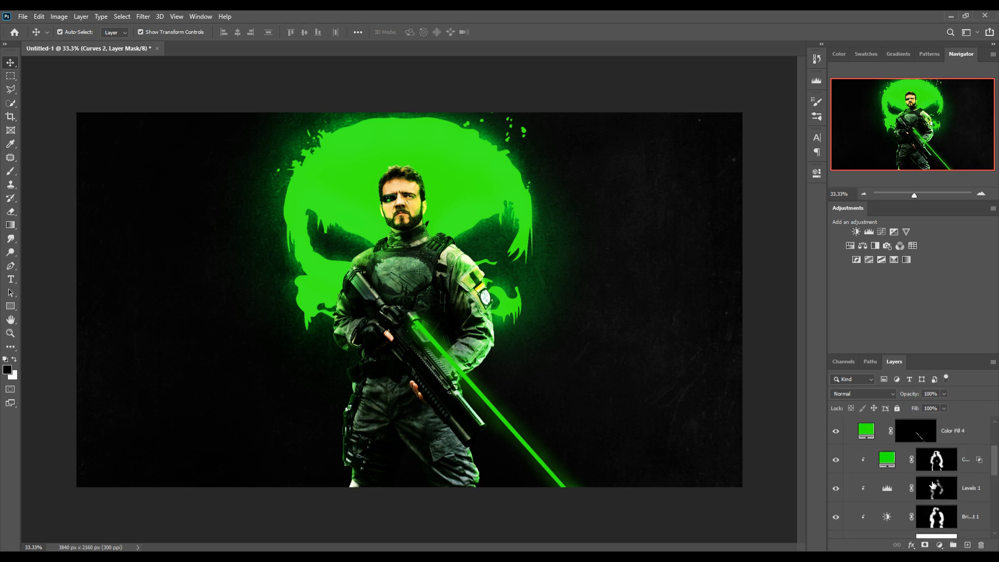
{"action": "scroll", "coordinate": [933, 485], "scroll_direction": "up", "scroll_amount": 3}
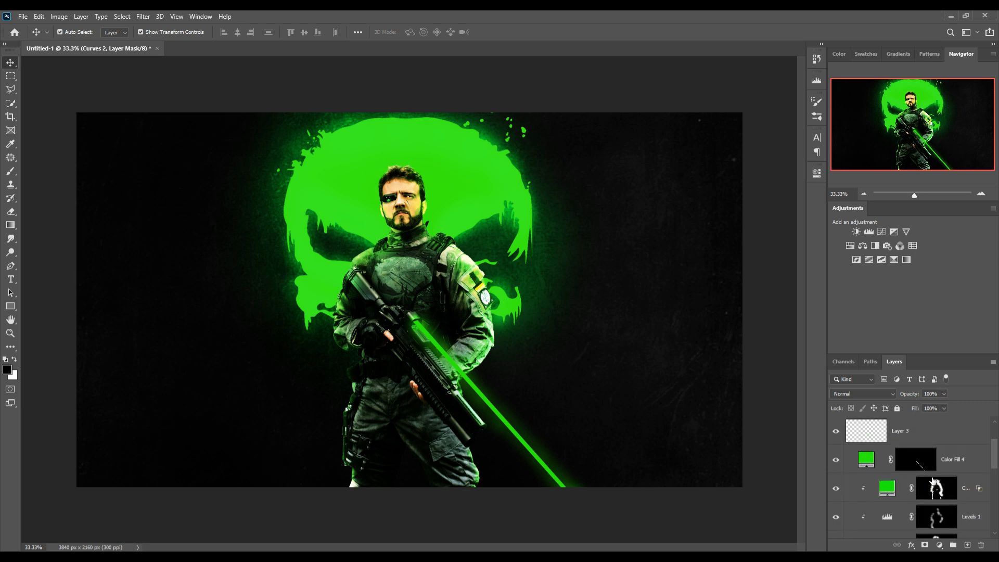
{"action": "scroll", "coordinate": [932, 481], "scroll_direction": "down", "scroll_amount": 2}
{"action": "scroll", "coordinate": [933, 481], "scroll_direction": "down", "scroll_amount": 2}
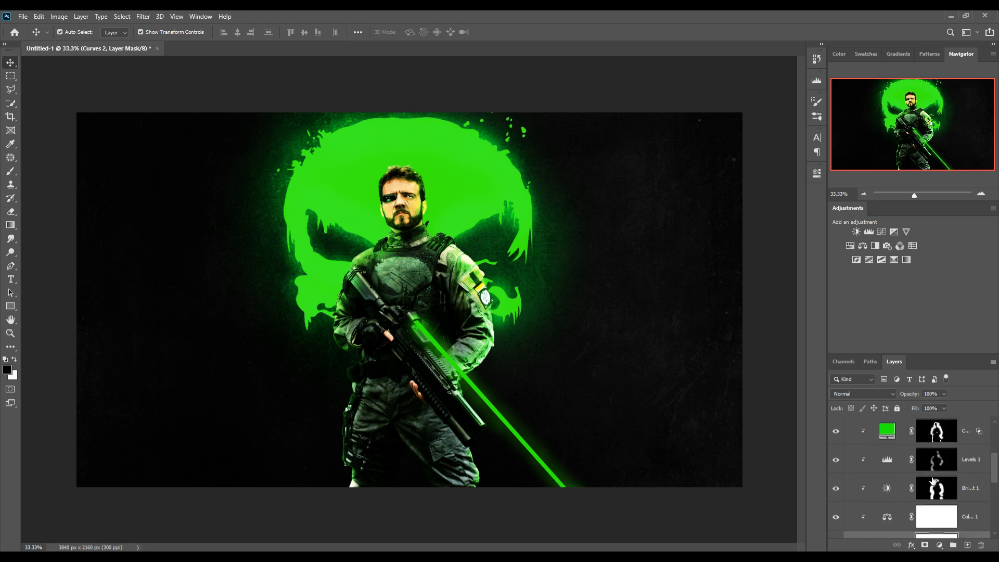
{"action": "left_click", "coordinate": [893, 463]}
{"action": "left_click", "coordinate": [890, 435]}
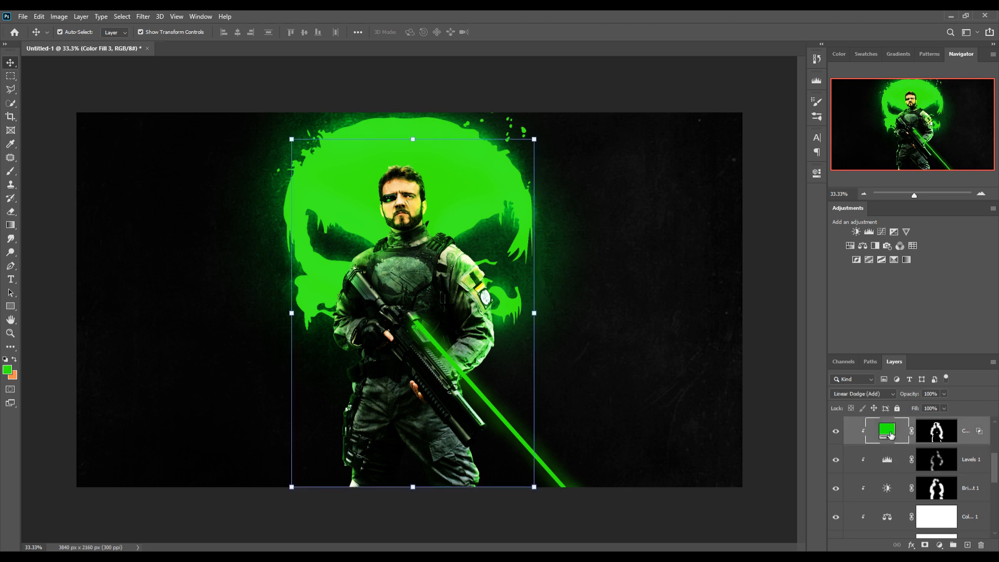
{"action": "right_click", "coordinate": [891, 435]}
{"action": "left_click", "coordinate": [910, 227]}
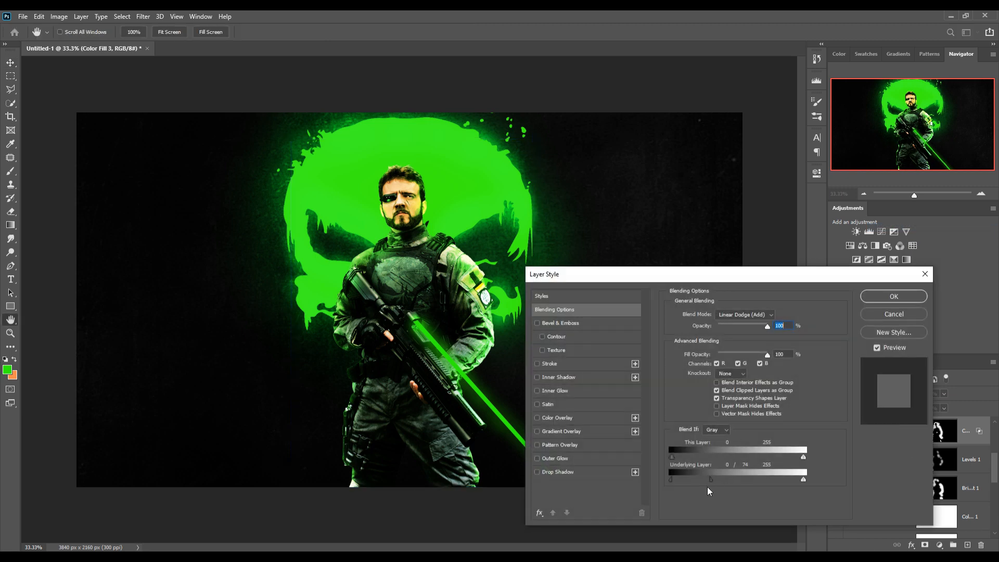
{"action": "key", "text": "alt"}
{"action": "mouse_move", "coordinate": [705, 477]}
{"action": "left_mouse_down"}
{"action": "mouse_move", "coordinate": [676, 479]}
{"action": "mouse_move", "coordinate": [687, 477]}
{"action": "left_mouse_up"}
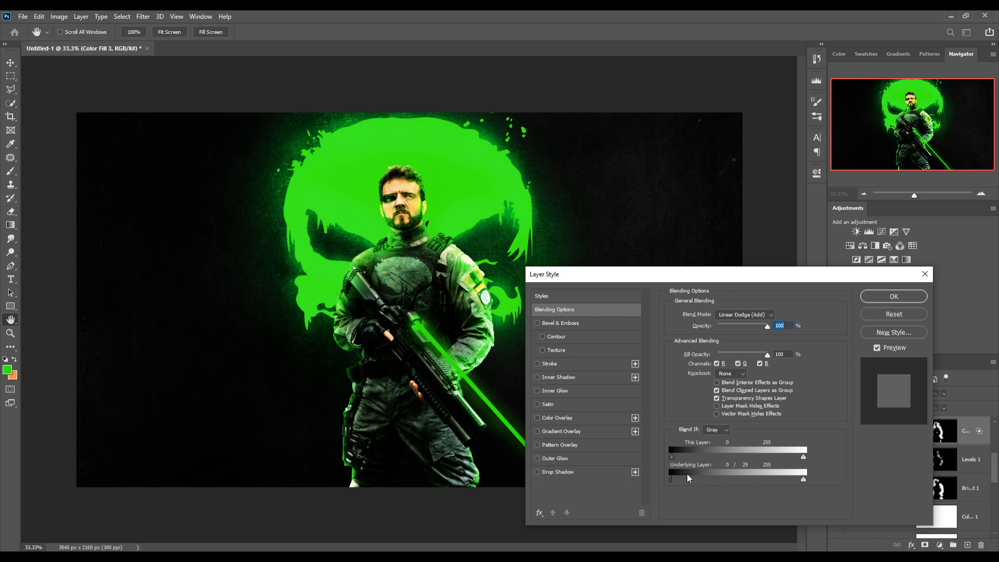
{"action": "left_click", "coordinate": [893, 296]}
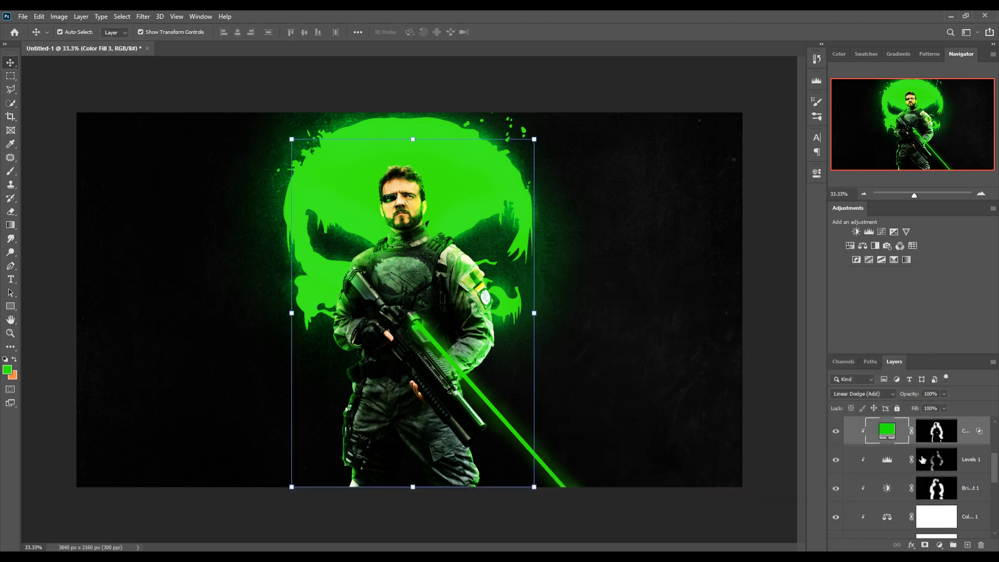
Paint black on the green fill's layer mask over the soldier's lower leg with a 400 px brush at 43% opacity.
{"action": "left_click", "coordinate": [937, 431]}
{"action": "left_click", "coordinate": [11, 173]}
{"action": "key", "text": "d"}
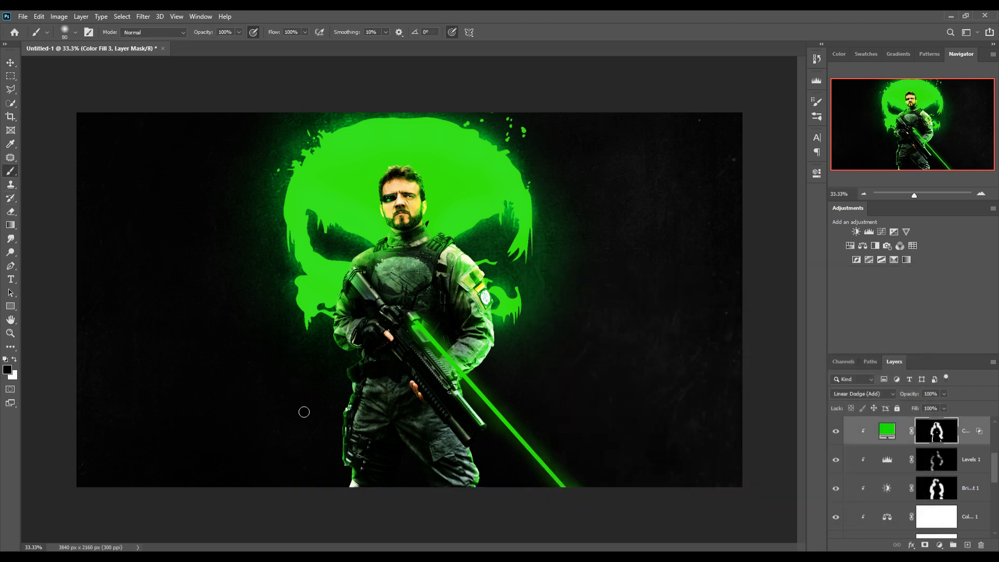
{"action": "key", "text": "bracketright"}
{"action": "key", "text": "bracketright"}
{"action": "key", "text": "bracketright"}
{"action": "key", "text": "bracketright"}
{"action": "key", "text": "bracketright"}
{"action": "key", "text": "bracketright"}
{"action": "key", "text": "bracketright"}
{"action": "key", "text": "bracketright"}
{"action": "key", "text": "bracketright"}
{"action": "key", "text": "4"}
{"action": "key", "text": "3"}
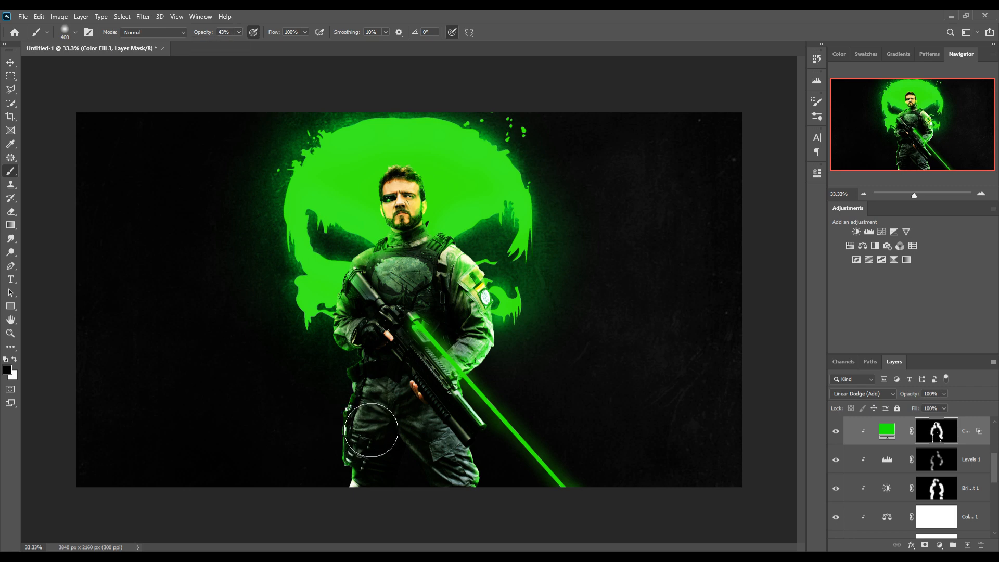
{"action": "left_click", "coordinate": [384, 459]}
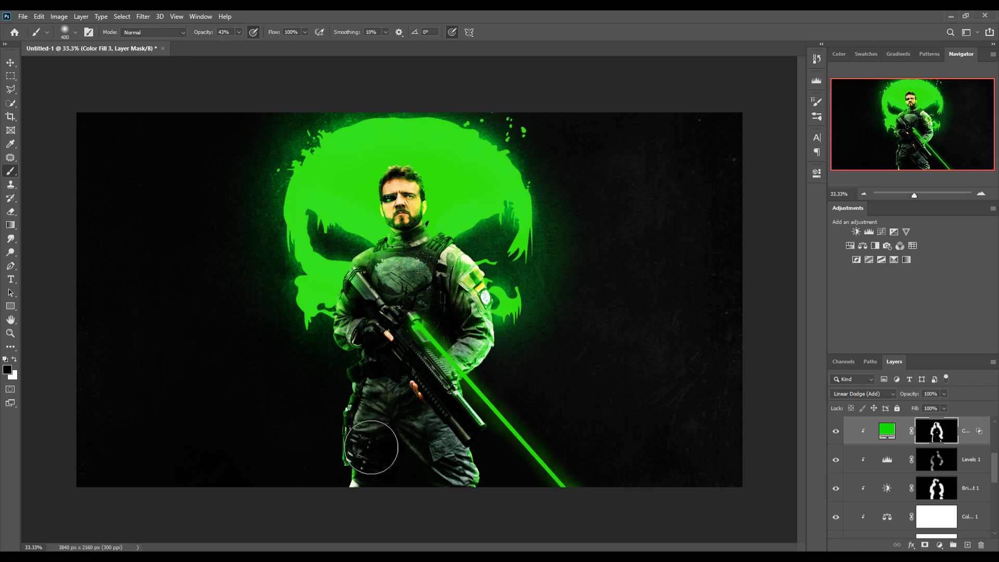
Paint white on the green fill's layer mask along the leg with the holster to restore the green rim light.
{"action": "left_click", "coordinate": [15, 359]}
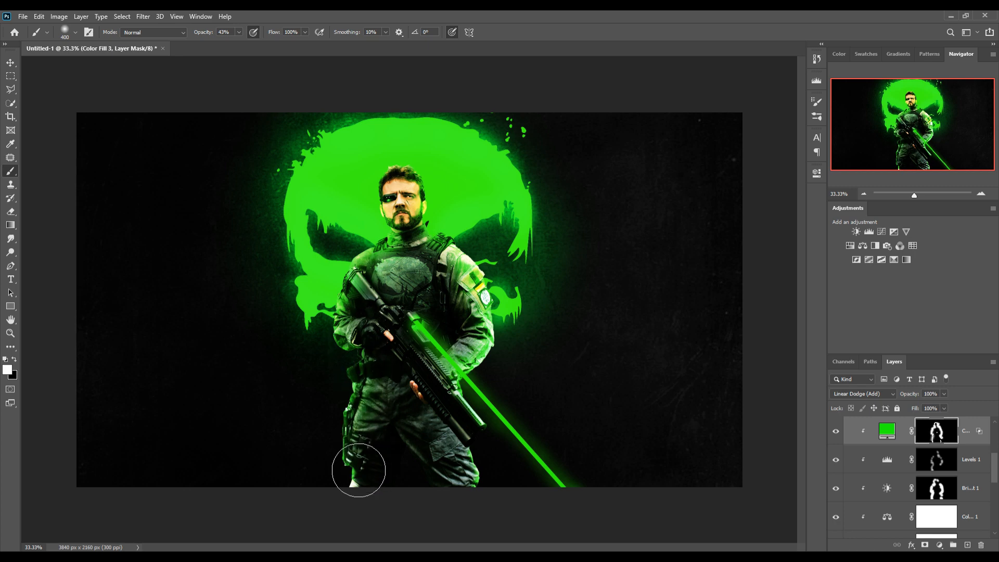
{"action": "left_click_drag", "start_coordinate": [361, 501], "coordinate": [368, 435]}
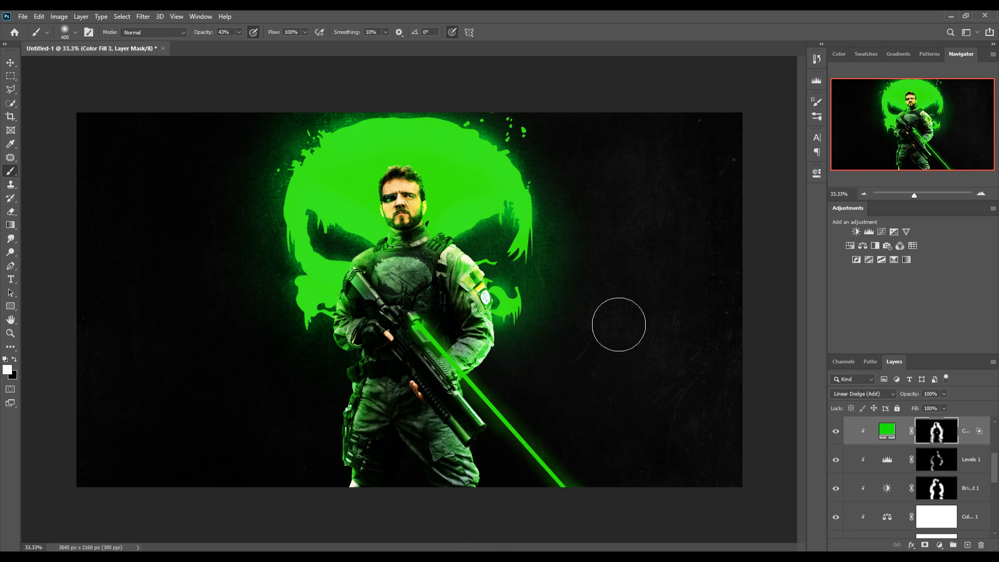
{"action": "key", "text": "ctrl+z"}
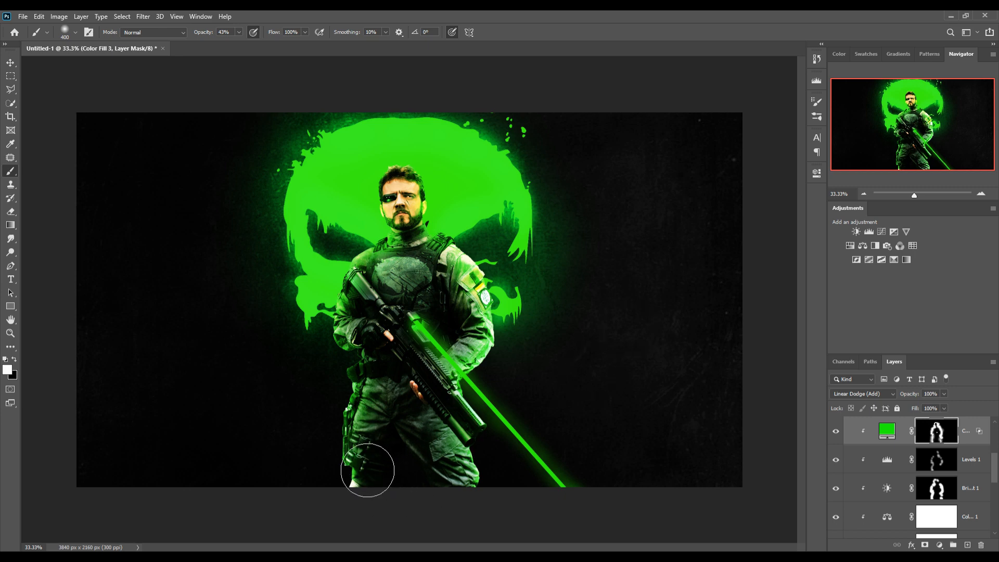
{"action": "key", "text": "ctrl+shift+z"}
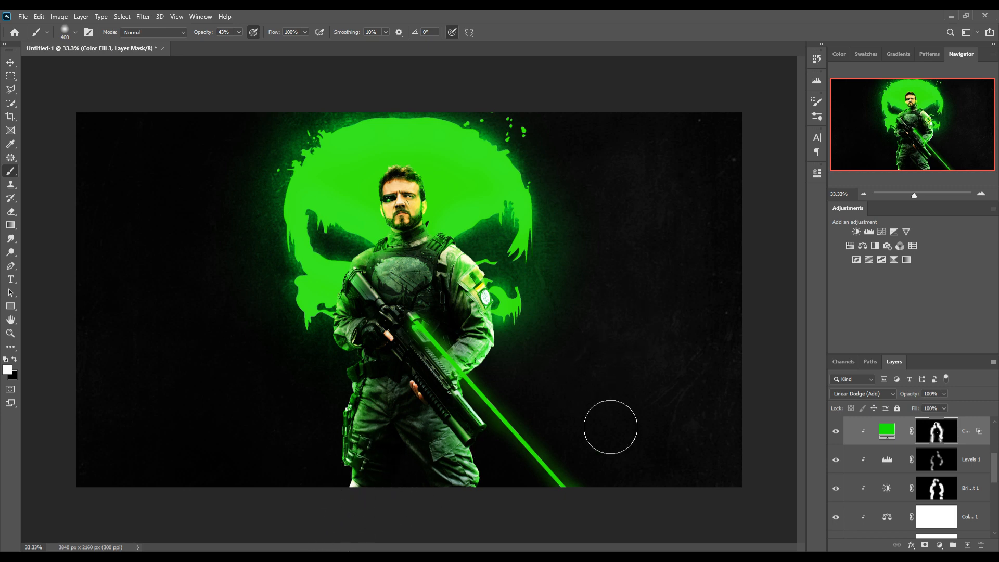
Set the Midtones Magenta–Green value of the soldier's Color Balance adjustment to +37.
{"action": "key", "text": "v"}
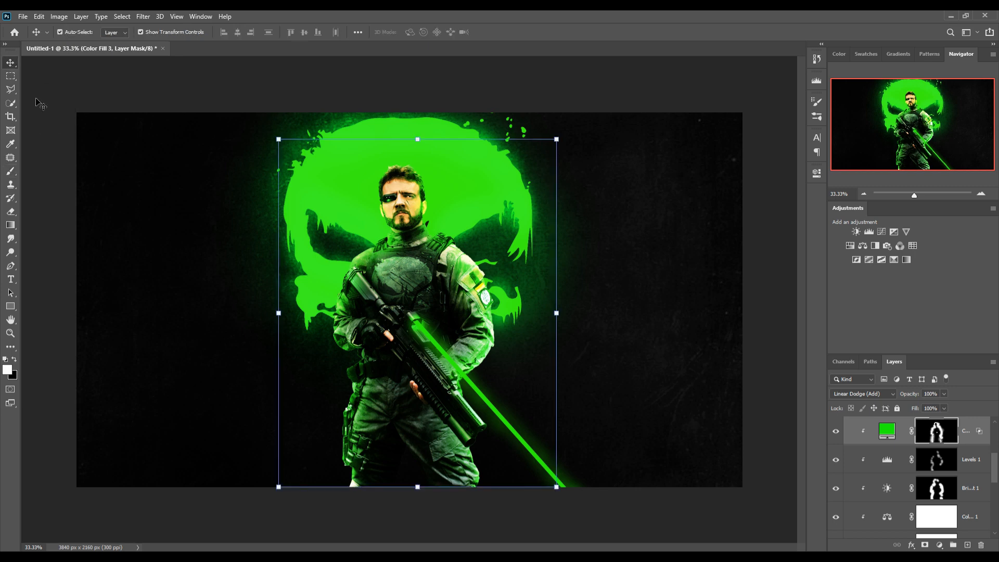
{"action": "left_click", "coordinate": [406, 190]}
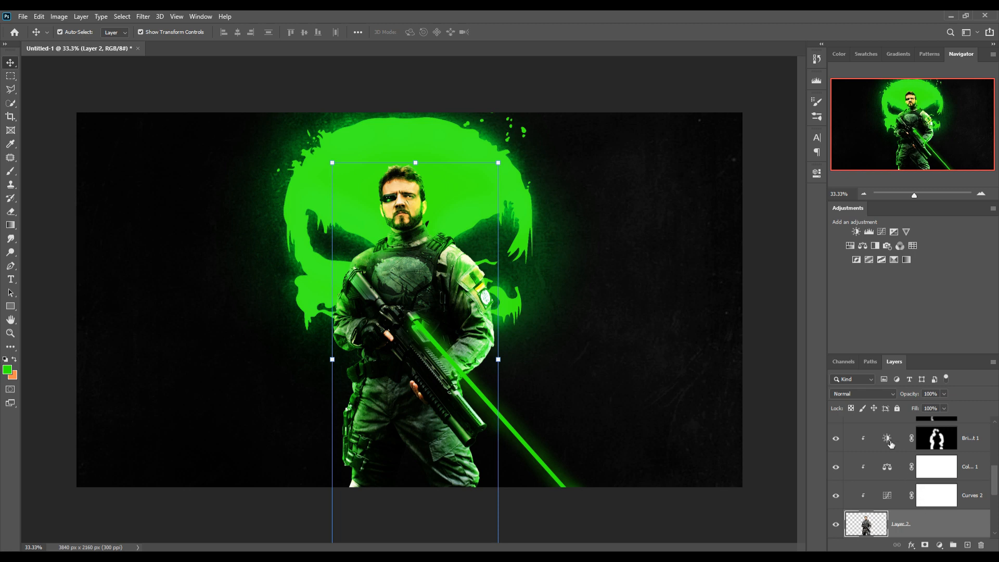
{"action": "scroll", "coordinate": [925, 497], "scroll_direction": "up", "scroll_amount": 1}
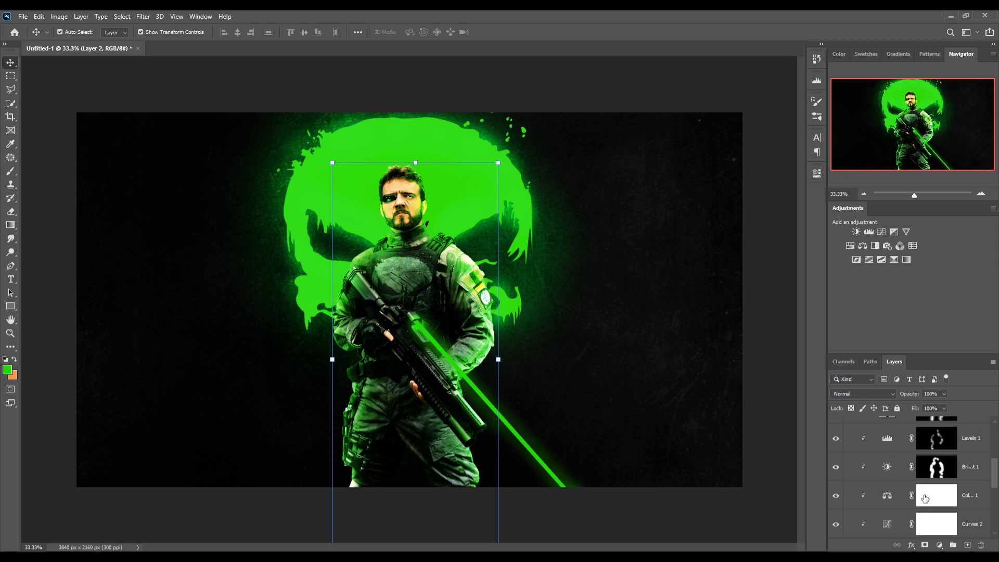
{"action": "double_click", "coordinate": [887, 496]}
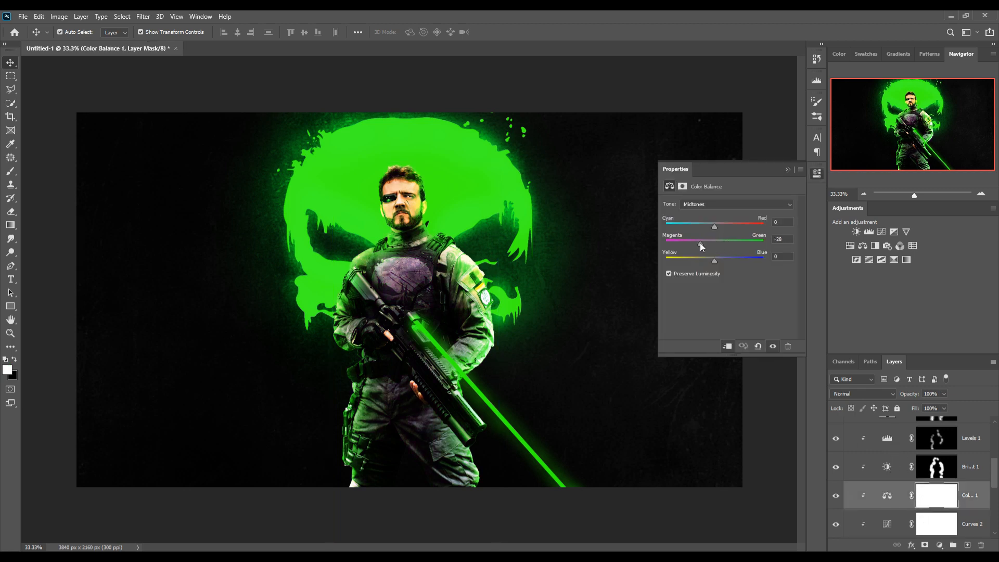
{"action": "left_click_drag", "start_coordinate": [701, 243], "coordinate": [737, 243]}
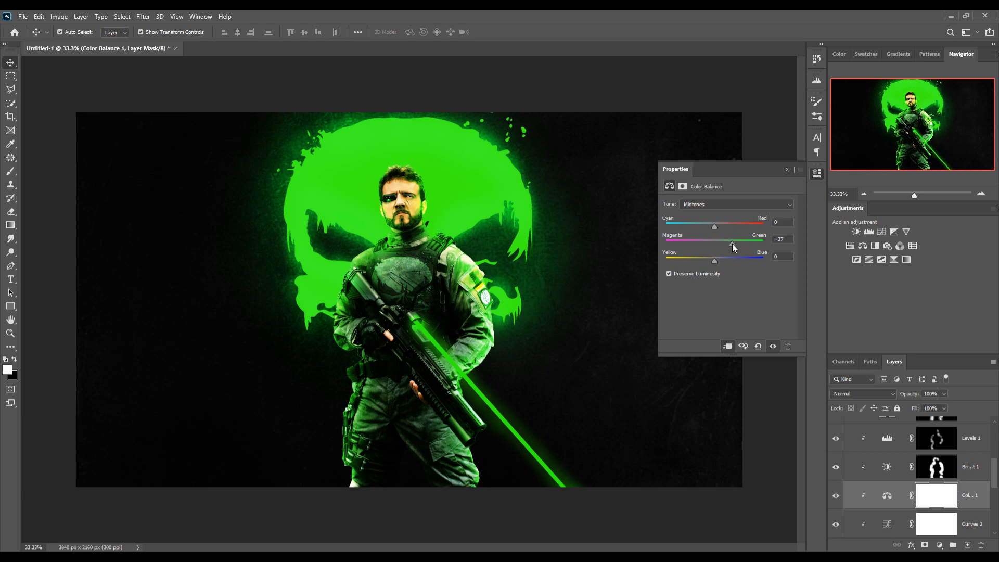
{"action": "left_click", "coordinate": [787, 170]}
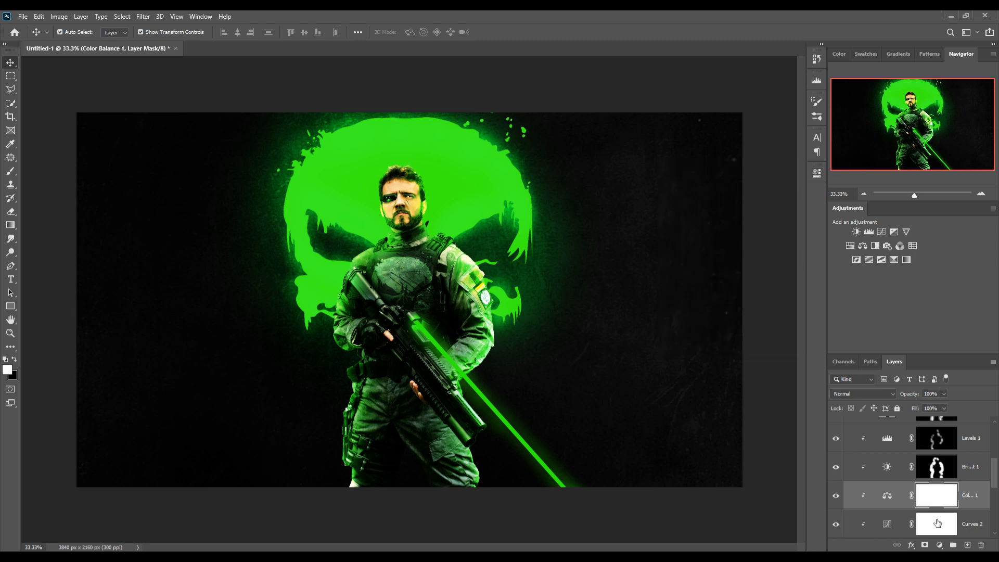
Stamp all visible layers into a new layer at the top of the stack and convert it to a smart object.
{"action": "scroll", "coordinate": [992, 486], "scroll_direction": "up", "scroll_amount": 3}
{"action": "left_click", "coordinate": [969, 432]}
{"action": "left_click", "coordinate": [969, 432]}
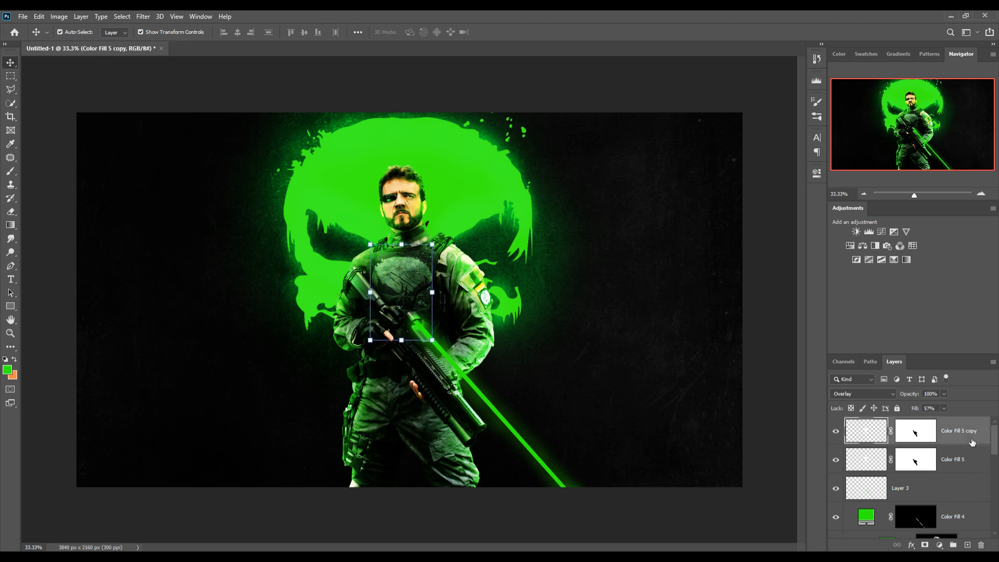
{"action": "key", "text": "ctrl+shift+alt+e"}
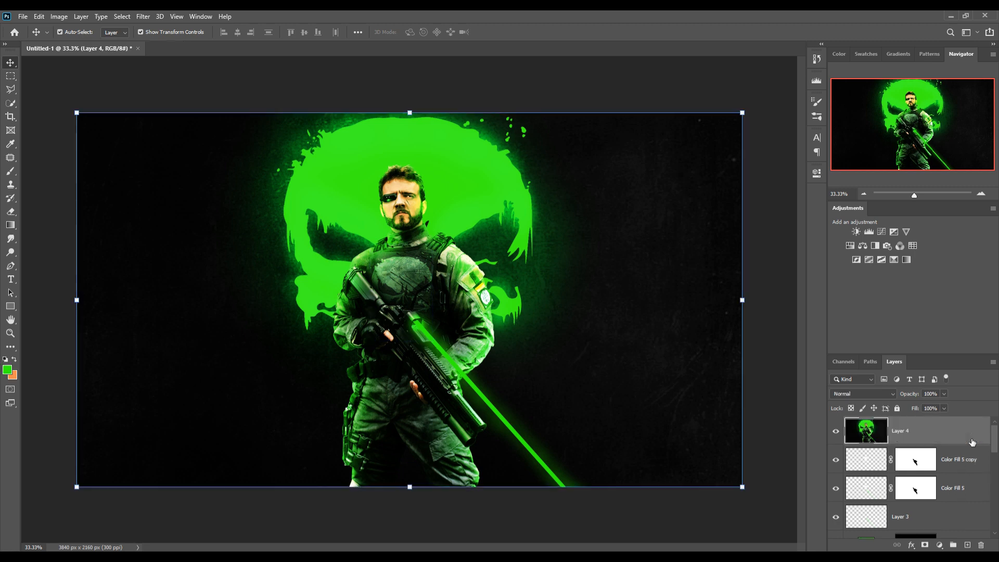
{"action": "right_click", "coordinate": [973, 441]}
{"action": "left_click", "coordinate": [889, 260]}
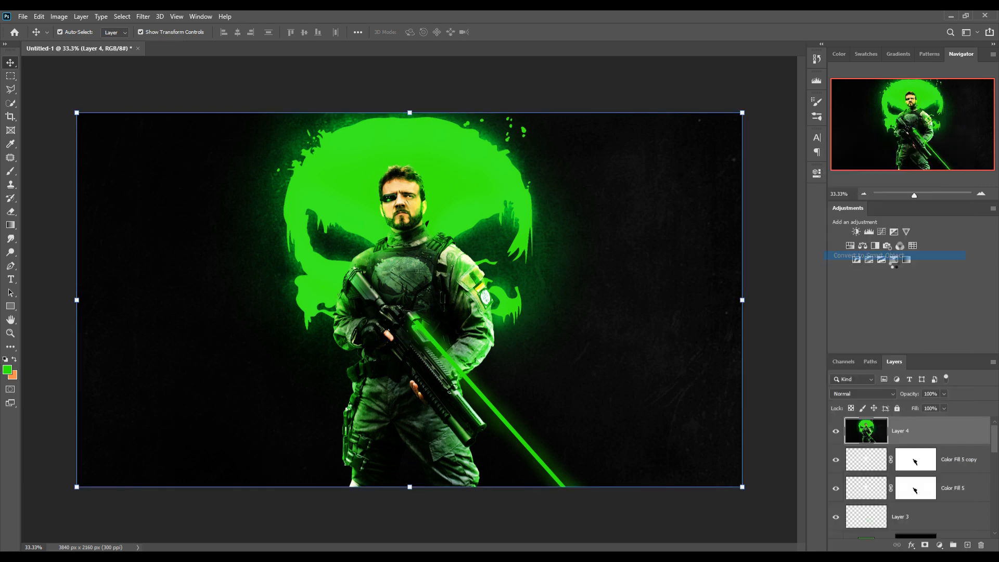
In the Camera Raw Filter, slightly lower Basic Shadows and set the parametric curve to Highlights +13, Lights +8, Darks -12, Shadows -10.
{"action": "left_click", "coordinate": [144, 16]}
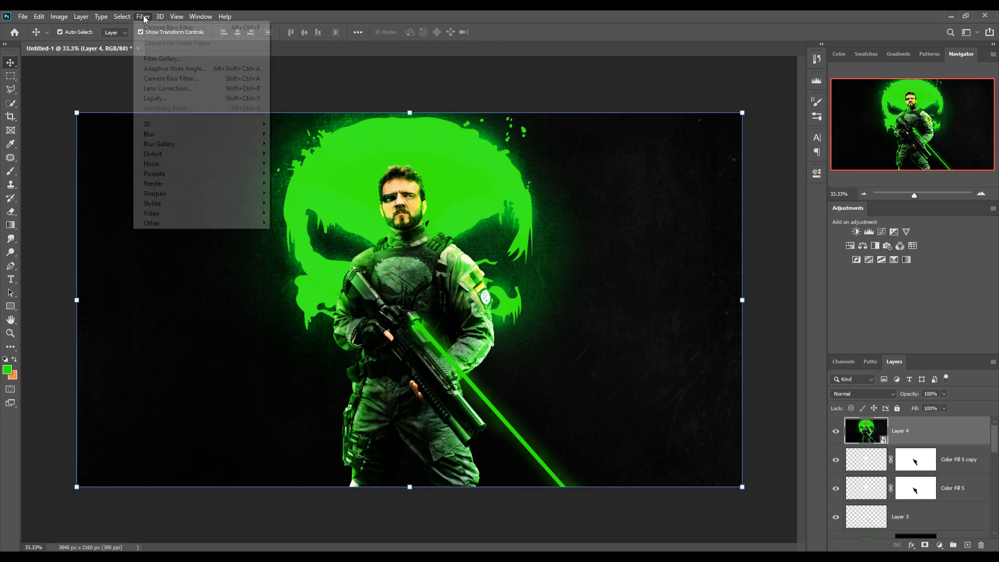
{"action": "left_click", "coordinate": [167, 78]}
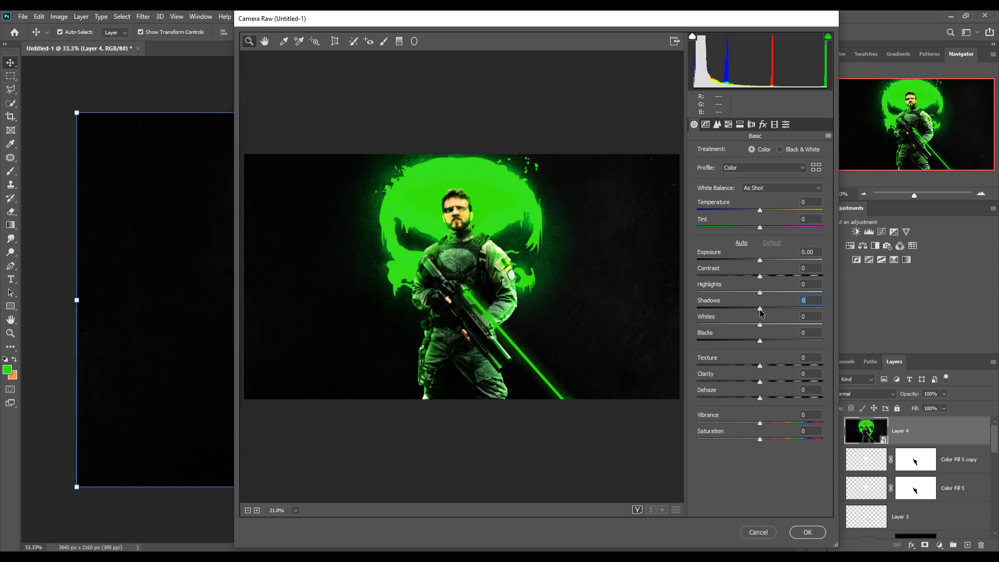
{"action": "left_click_drag", "start_coordinate": [759, 308], "coordinate": [755, 308]}
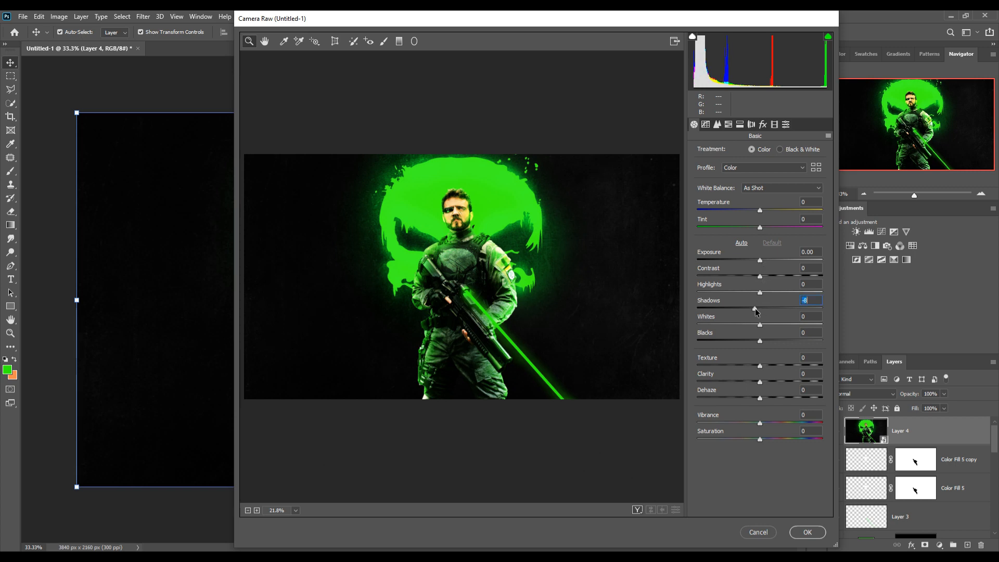
{"action": "left_click", "coordinate": [705, 124]}
{"action": "left_click_drag", "start_coordinate": [763, 320], "coordinate": [754, 369]}
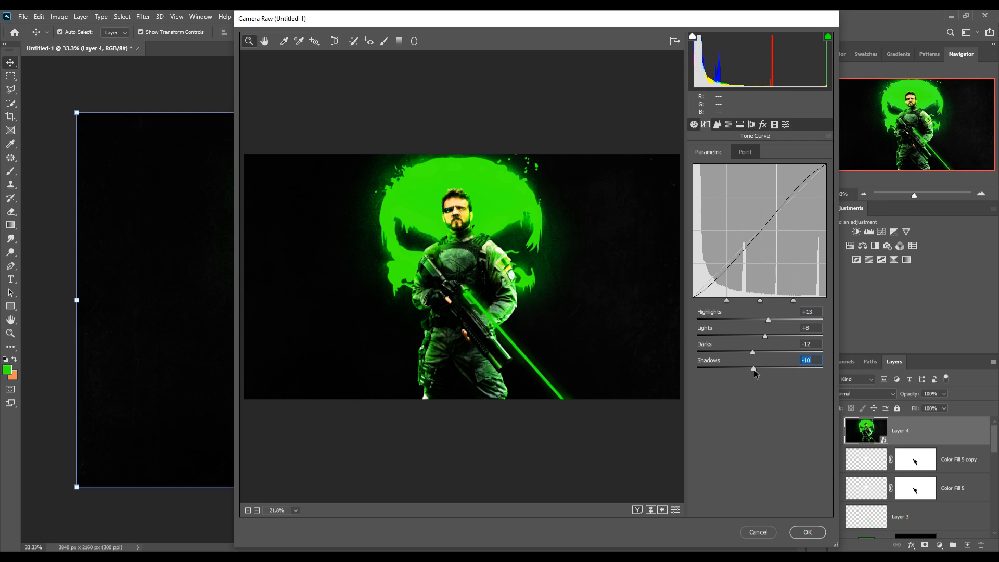
Set the Camera Raw sharpening Amount to 52 and the Greens saturation to +14.
{"action": "left_click", "coordinate": [717, 124]}
{"action": "left_click_drag", "start_coordinate": [696, 167], "coordinate": [740, 170]}
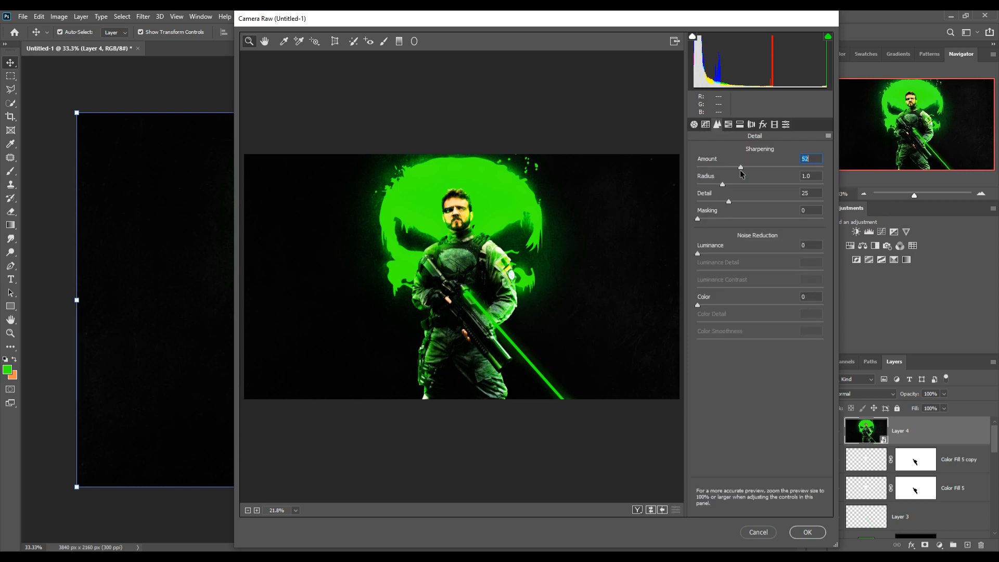
{"action": "left_click", "coordinate": [740, 126]}
{"action": "left_click", "coordinate": [729, 126]}
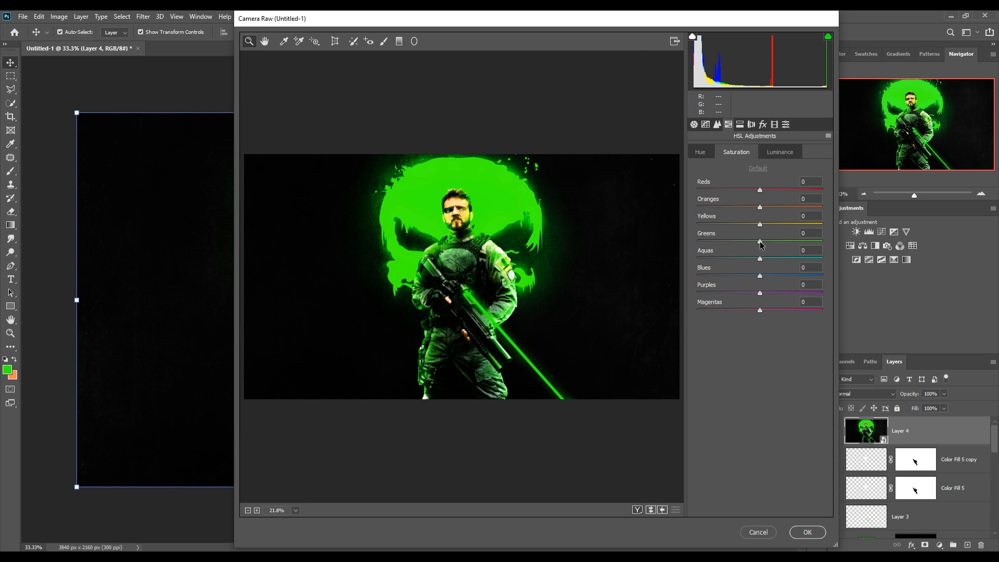
{"action": "mouse_move", "coordinate": [761, 243]}
{"action": "left_mouse_down"}
{"action": "mouse_move", "coordinate": [772, 239]}
{"action": "mouse_move", "coordinate": [687, 242]}
{"action": "mouse_move", "coordinate": [776, 241]}
{"action": "left_mouse_up"}
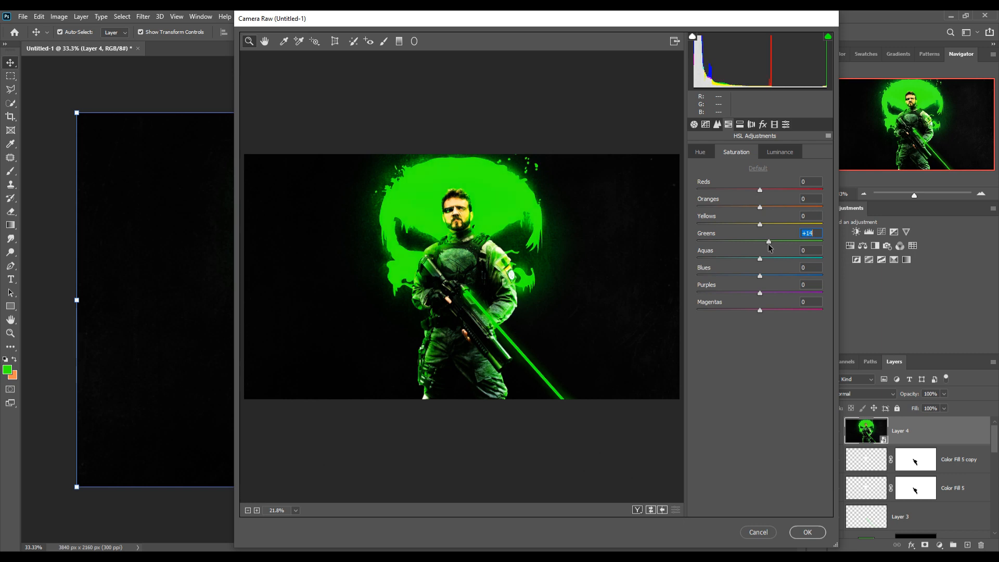
Set the Greens hue to +1 in the HSL Adjustments and apply the Camera Raw filter.
{"action": "left_click", "coordinate": [699, 150]}
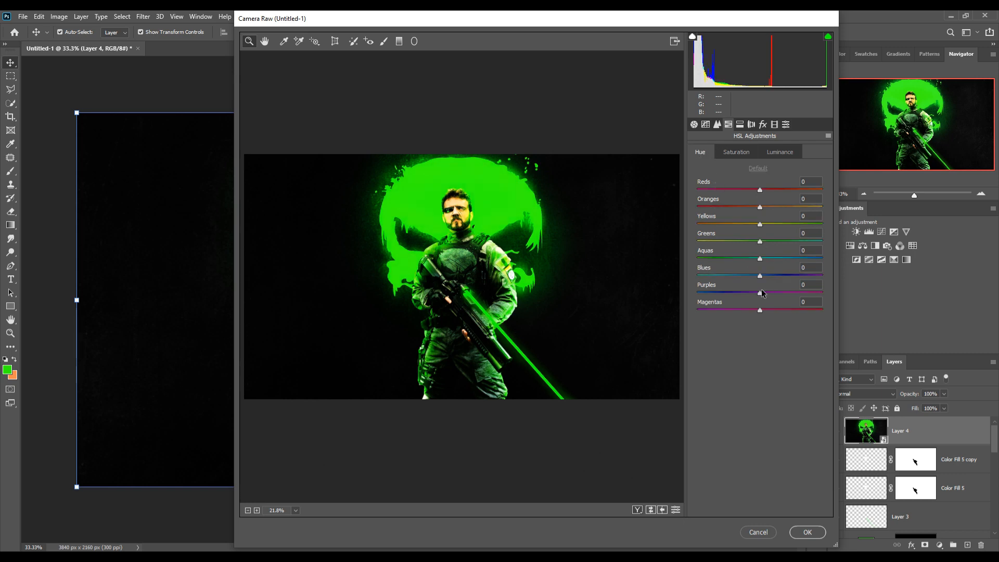
{"action": "left_click_drag", "start_coordinate": [760, 241], "coordinate": [767, 263]}
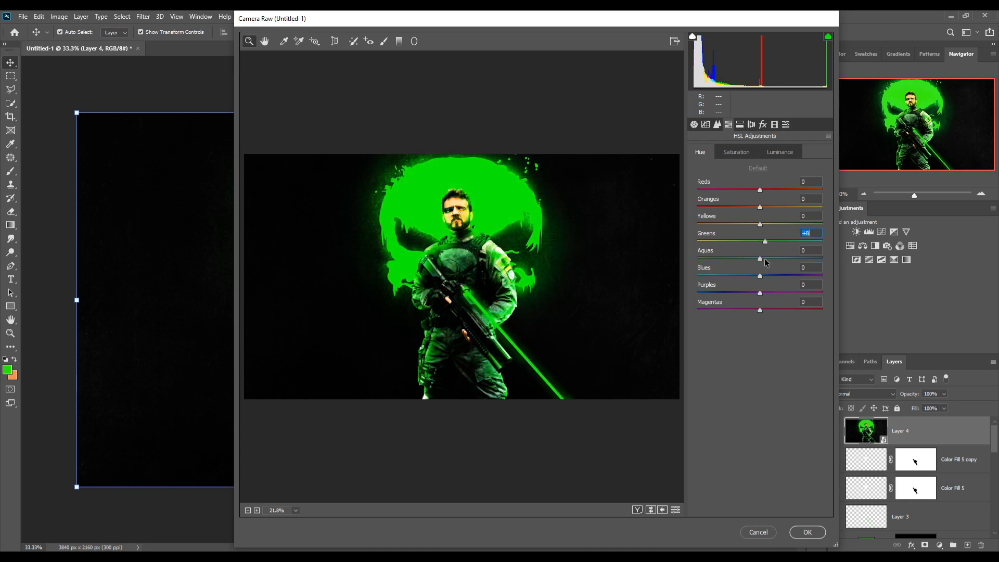
{"action": "key", "text": "Down"}
{"action": "key", "text": "Down"}
{"action": "key", "text": "Down"}
{"action": "key", "text": "Down"}
{"action": "key", "text": "Down"}
{"action": "key", "text": "Down"}
{"action": "key", "text": "Down"}
{"action": "key", "text": "Down"}
{"action": "key", "text": "Down"}
{"action": "key", "text": "Down"}
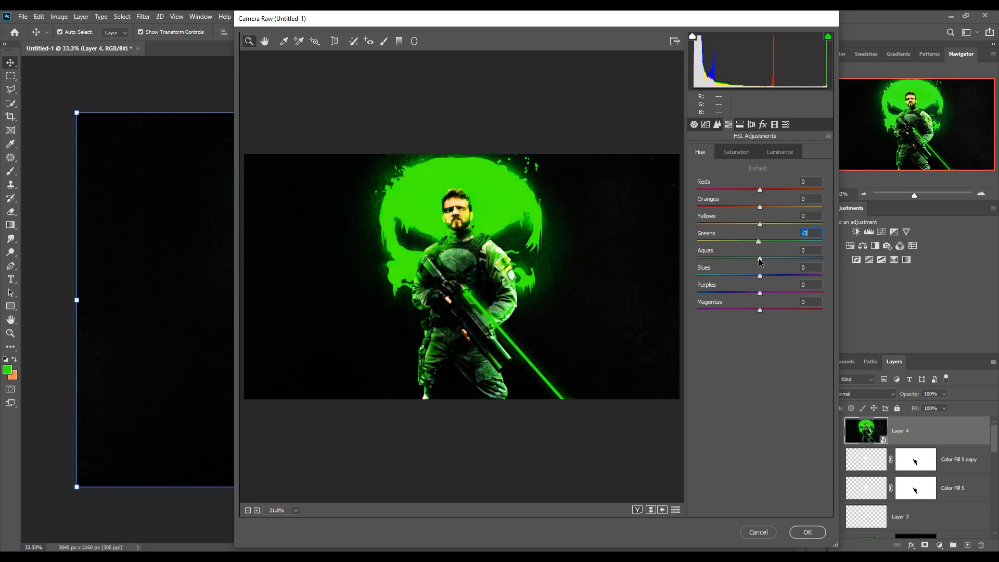
{"action": "key", "text": "Up"}
{"action": "key", "text": "Up"}
{"action": "key", "text": "Up"}
{"action": "key", "text": "Up"}
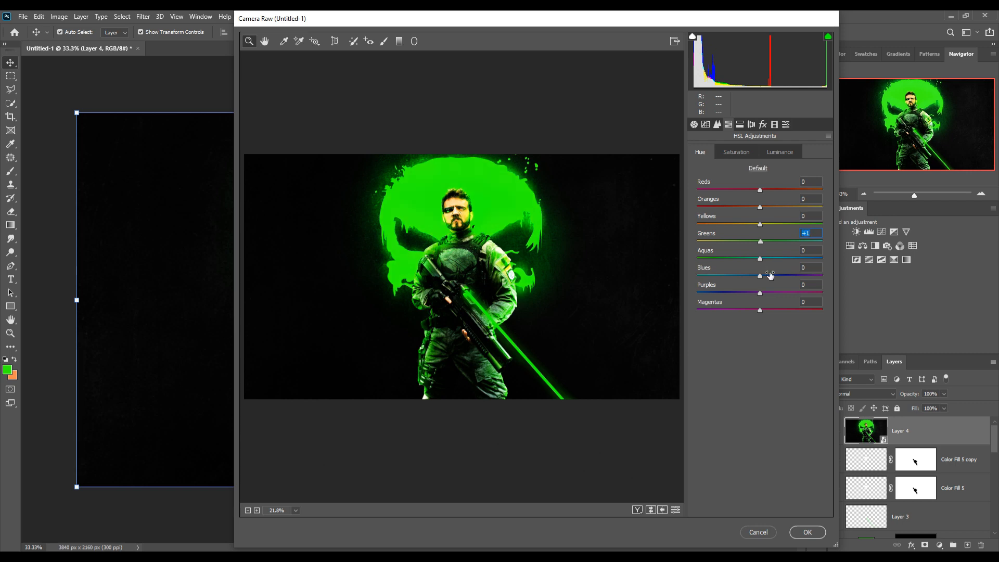
{"action": "left_click", "coordinate": [806, 532]}
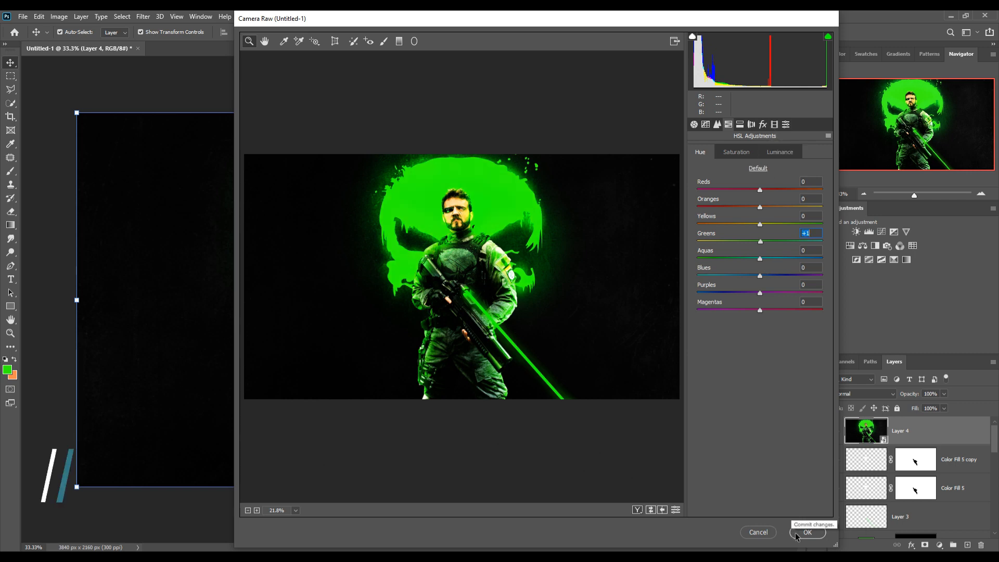